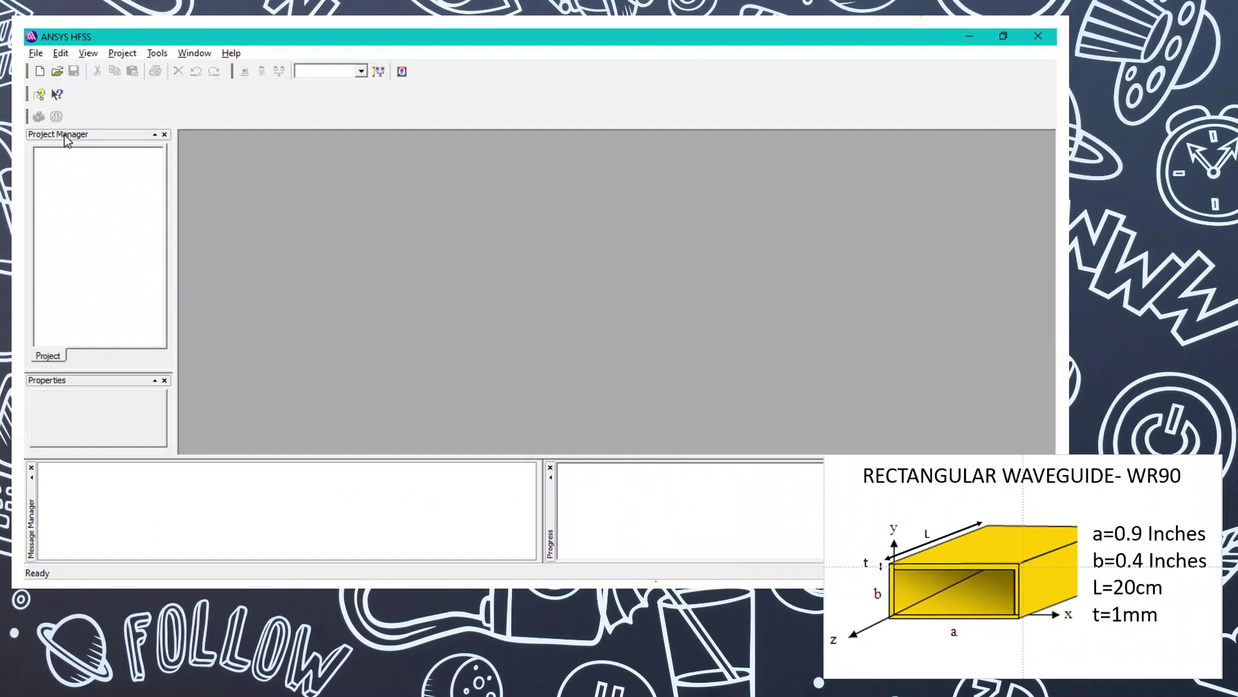
Create a new project saved as WR90Waveguide and insert an HFSS design into it
left_click(35, 54)
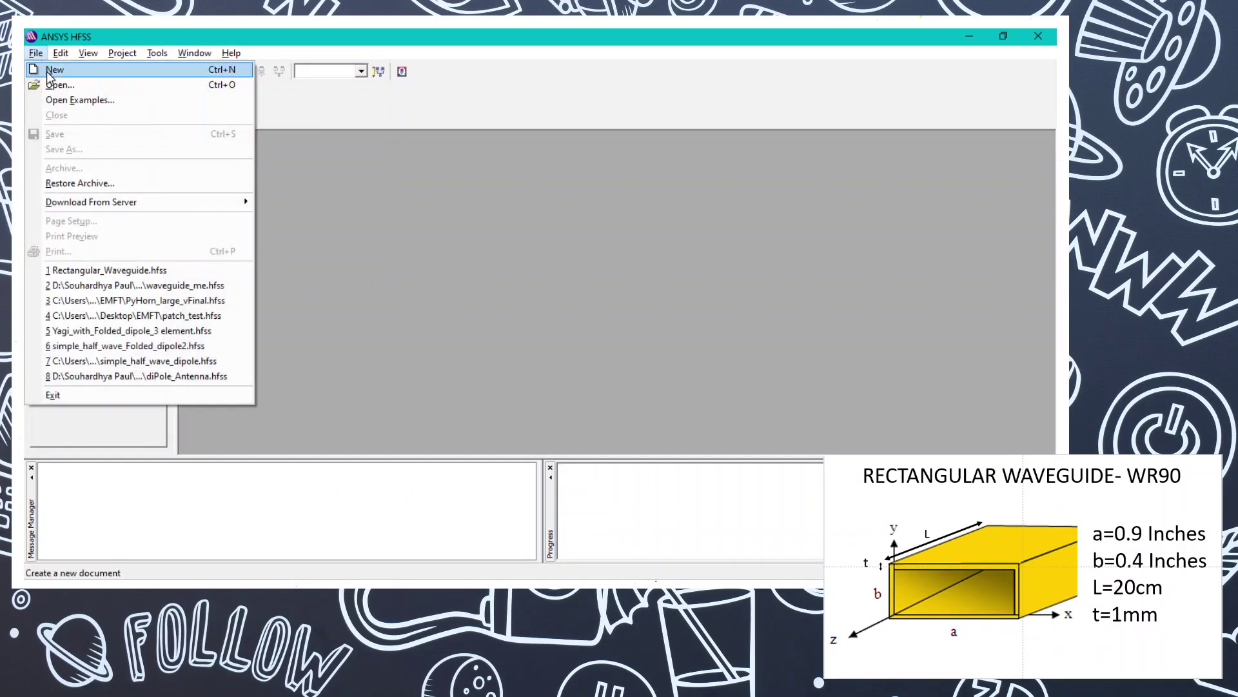
left_click(40, 70)
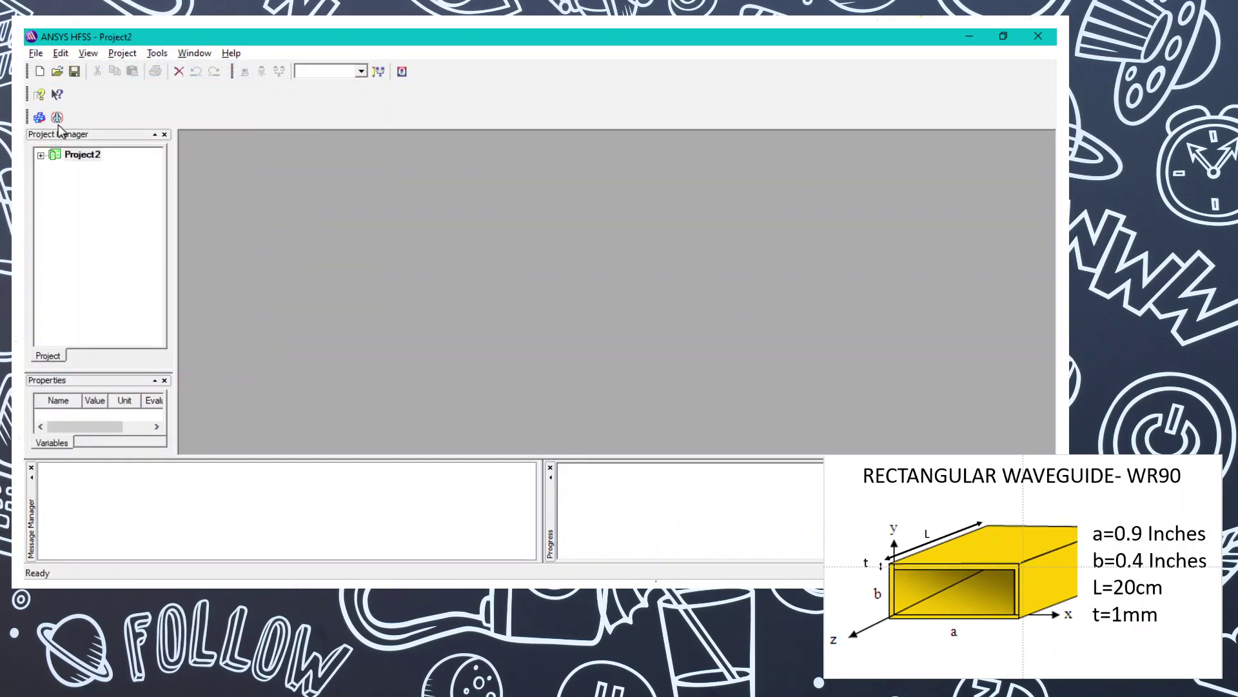
left_click(36, 54)
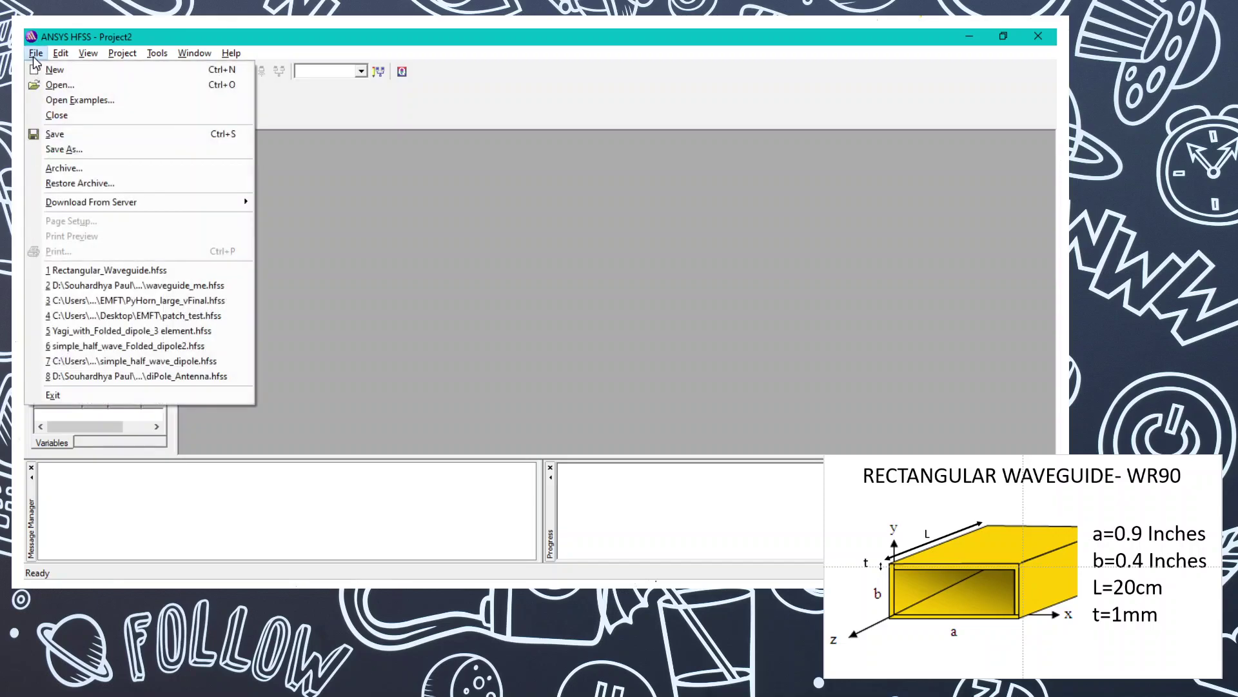
left_click(63, 153)
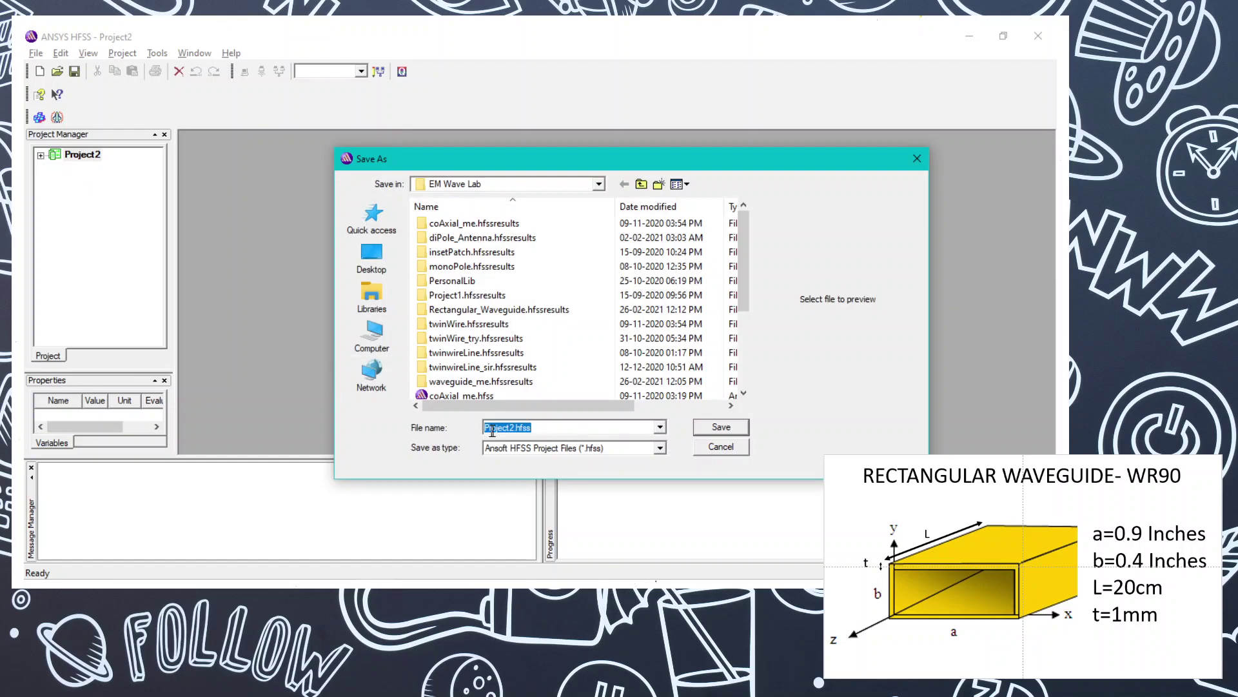
key("End")
type("WR")
left_click(722, 427)
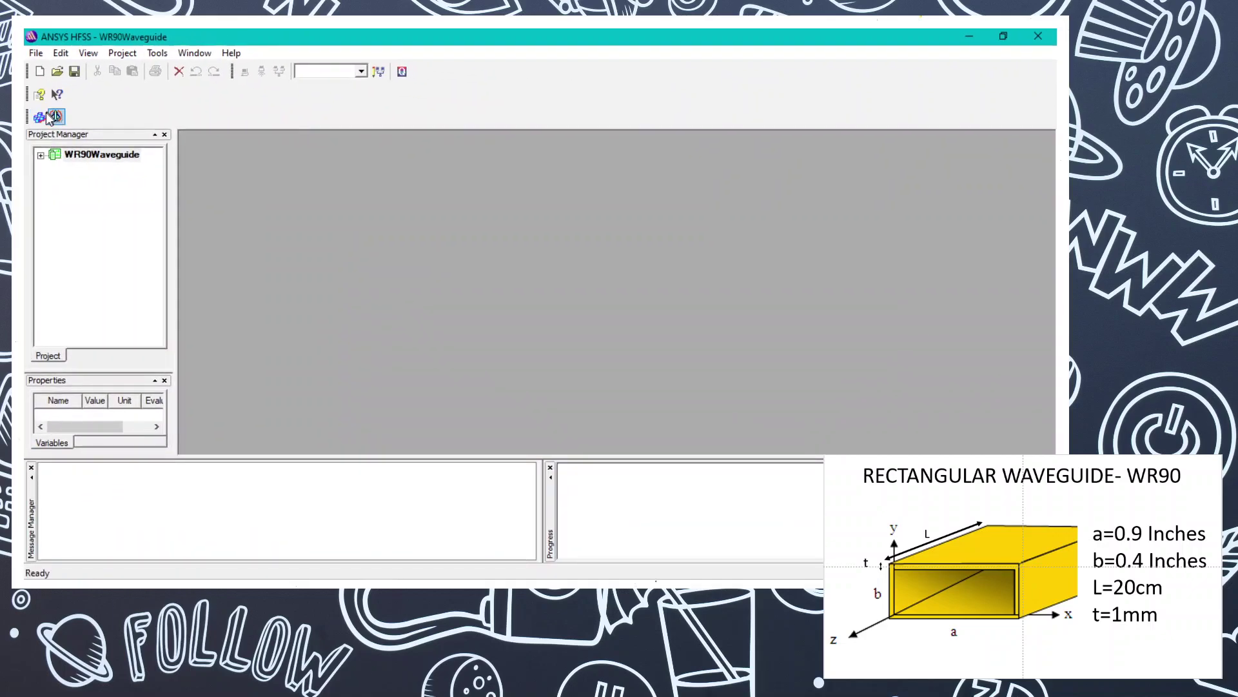
left_click(43, 118)
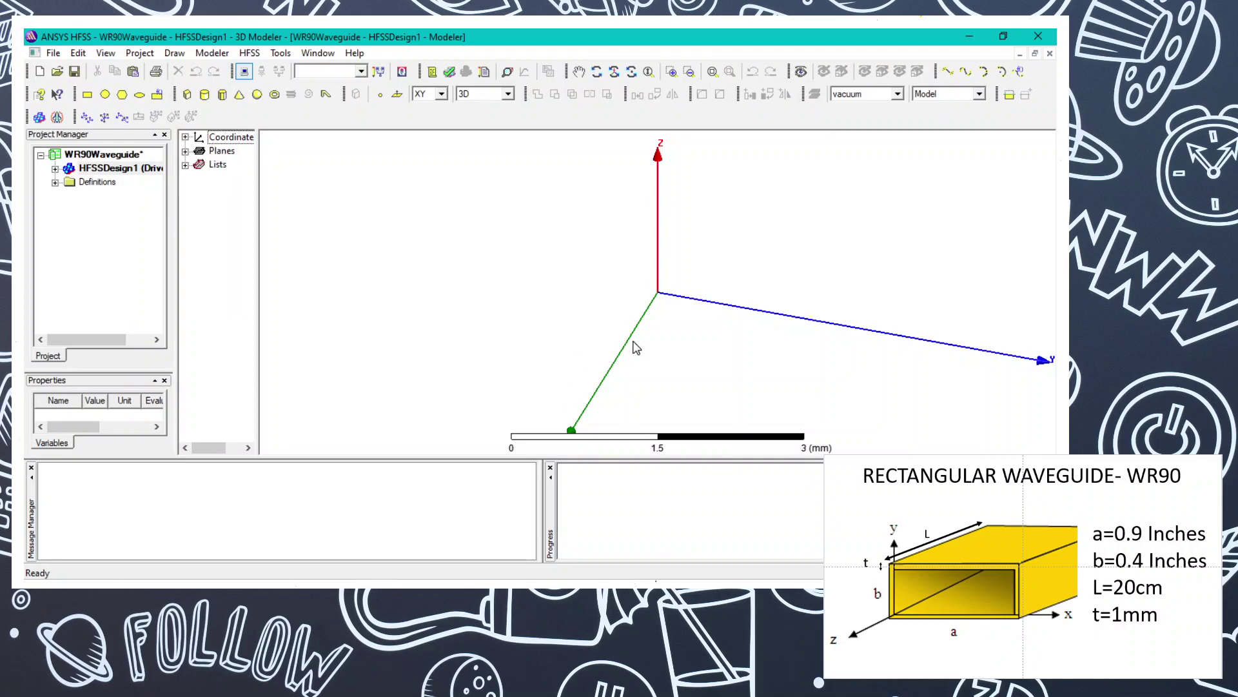
Draw a box from the origin, about 1.6 mm in X, 0.8 mm in Y and 6.2 mm along negative Z
left_click(579, 69)
left_click_drag(567, 324, 427, 328)
left_click(595, 70)
left_click_drag(483, 361, 428, 375)
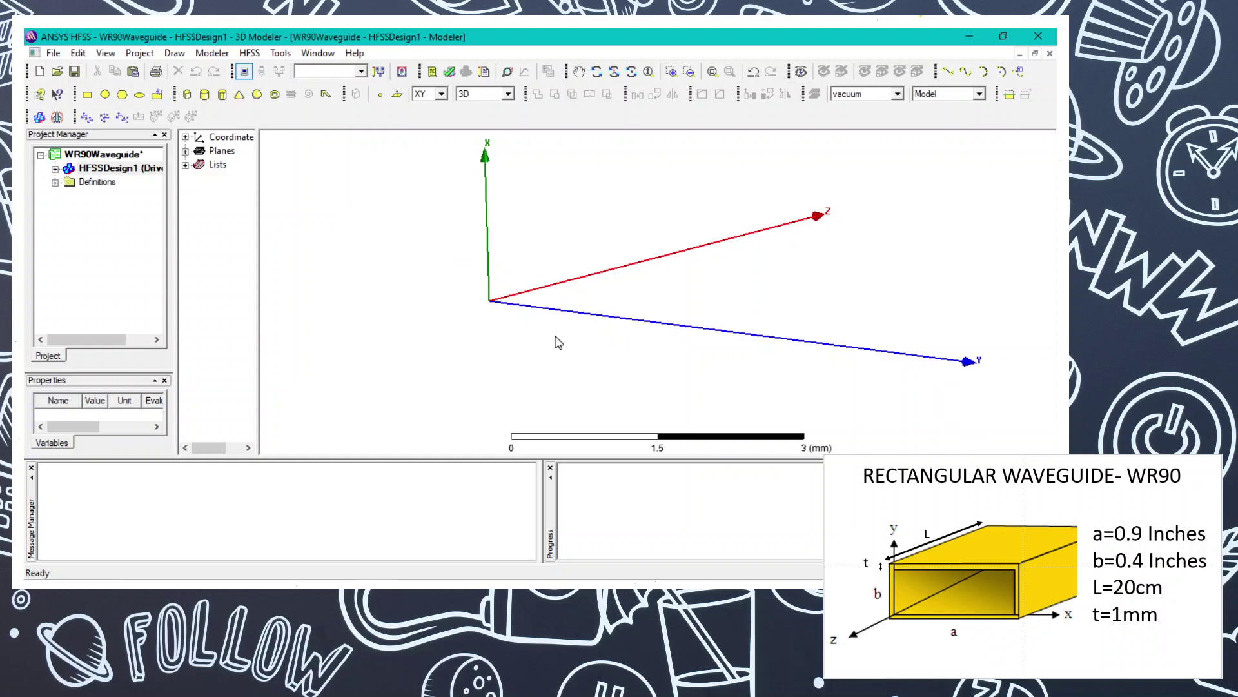
left_click_drag(365, 359, 472, 465)
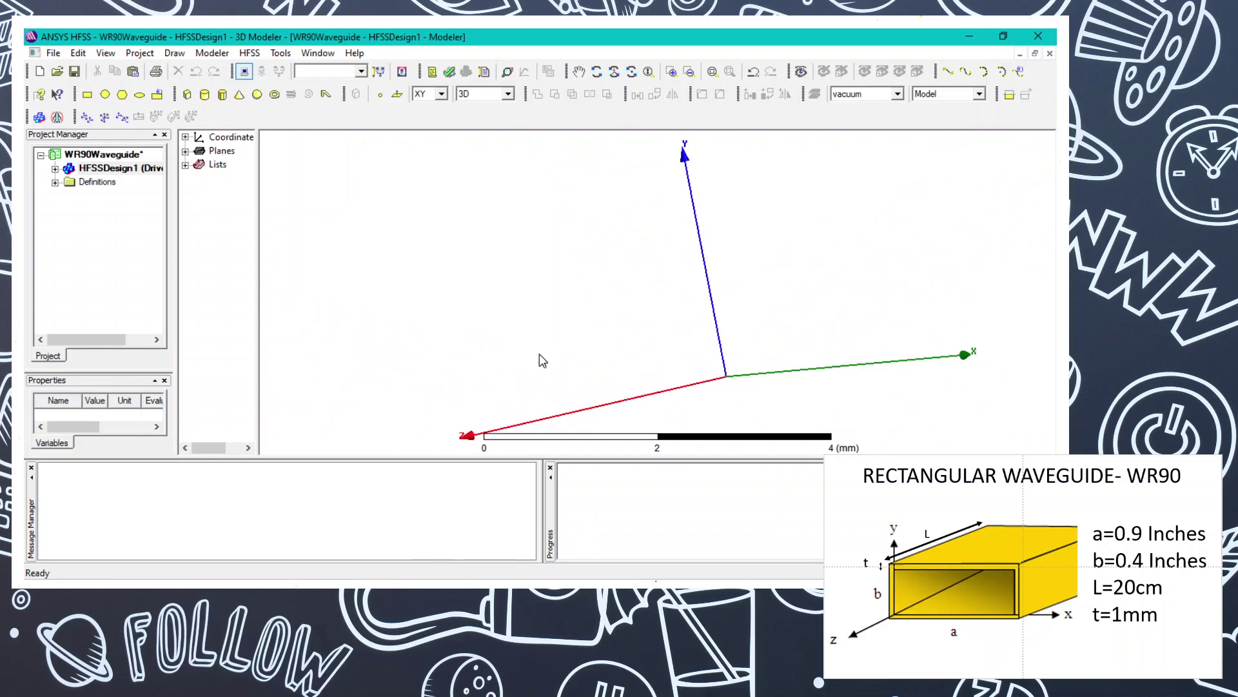
left_click_drag(529, 423, 589, 370)
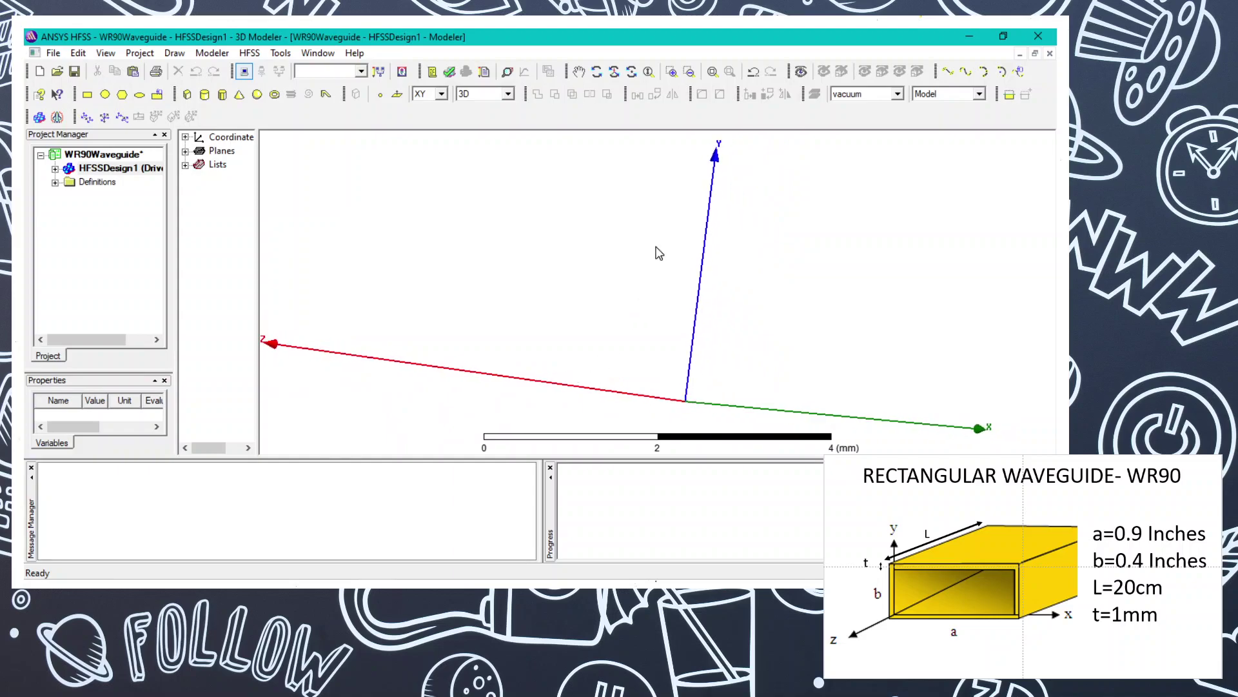
left_click_drag(565, 204, 404, 240)
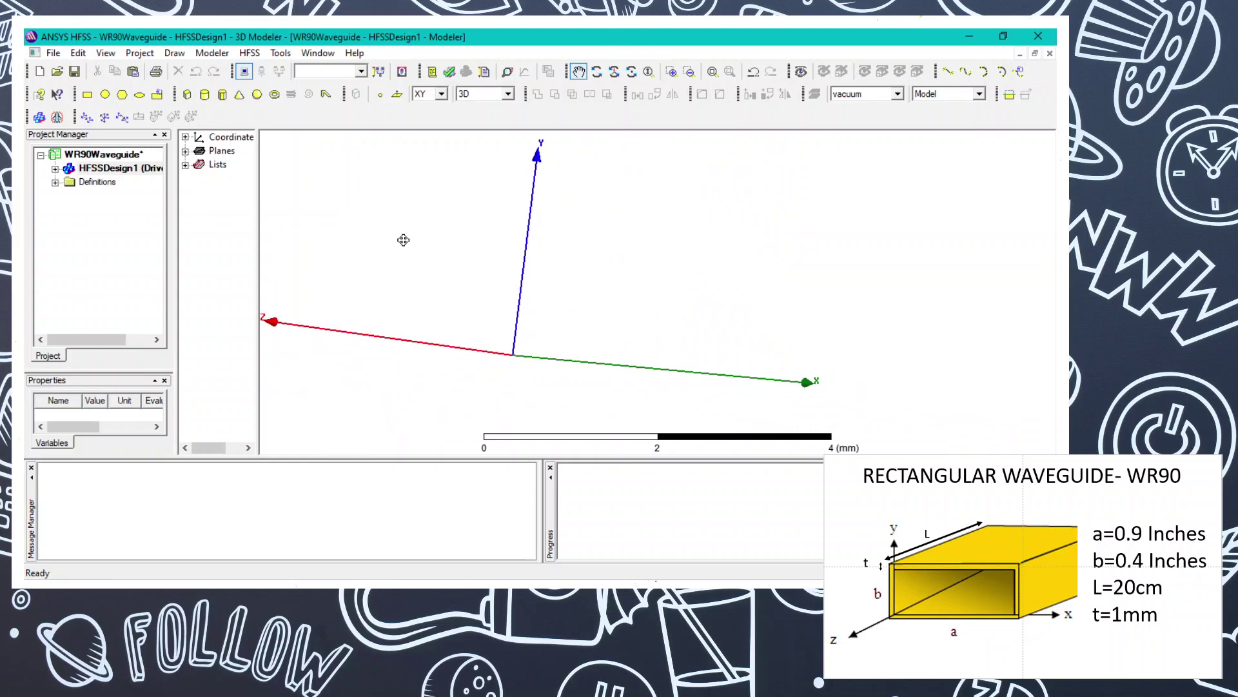
key("Escape")
left_click_drag(456, 349, 450, 341, "alt")
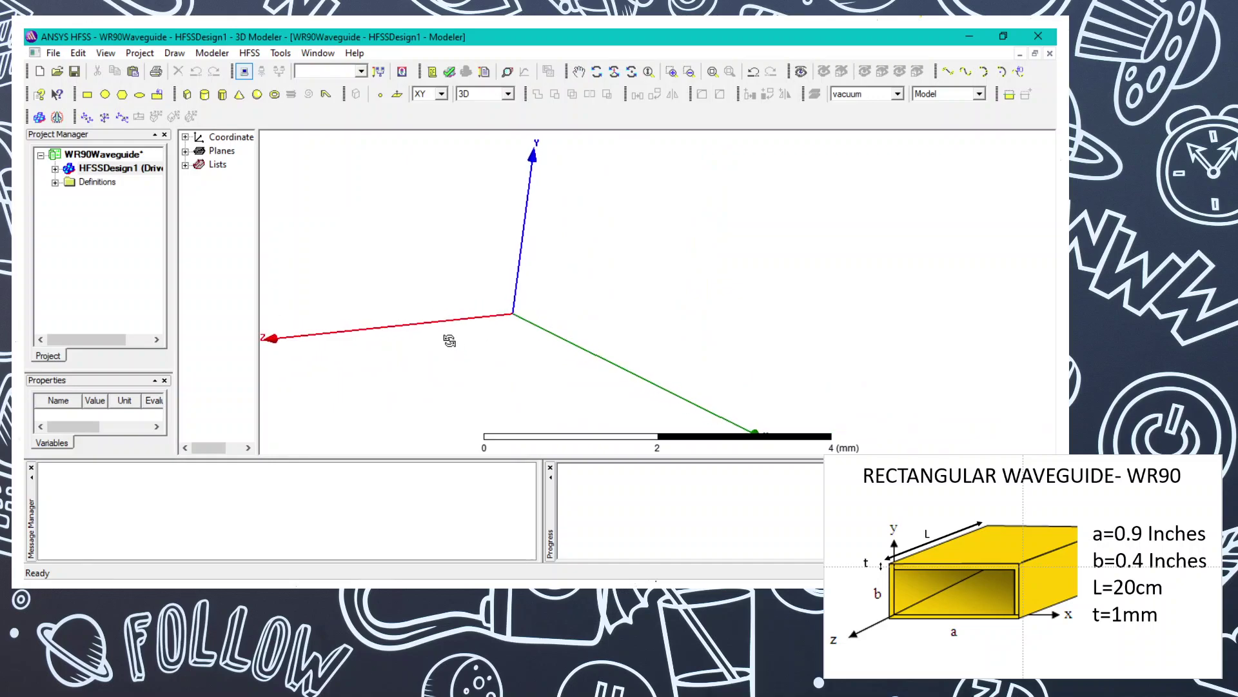
left_click(187, 95)
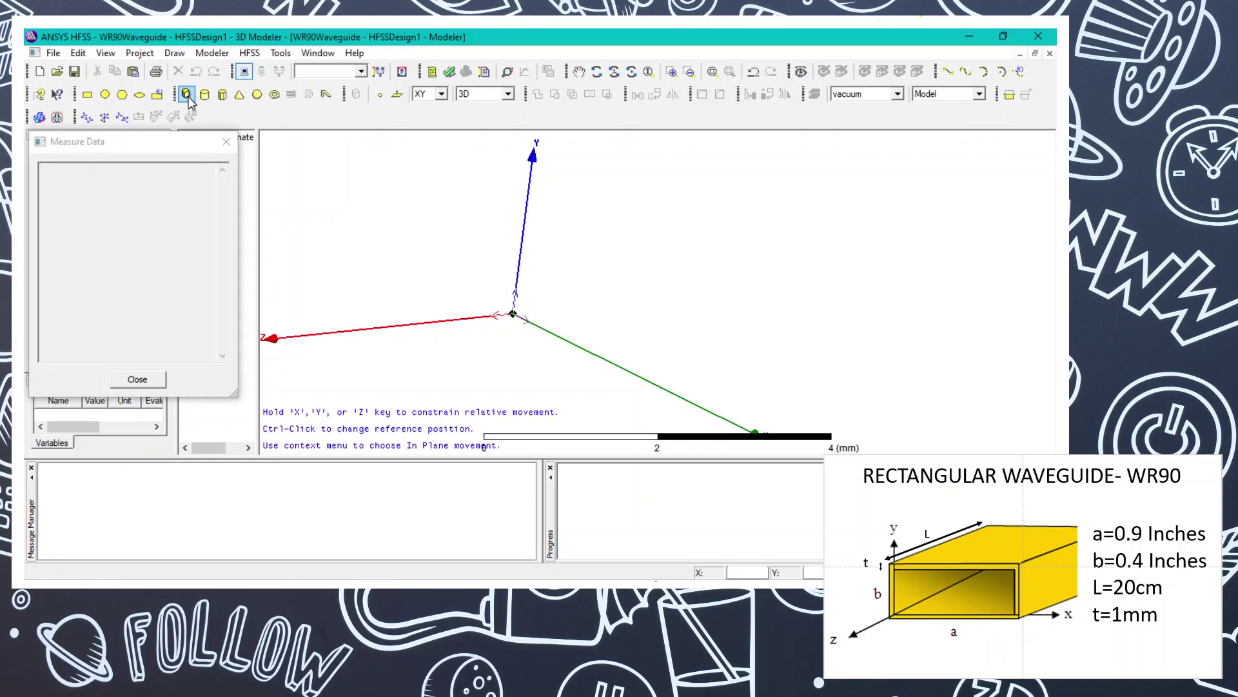
left_click(512, 316)
left_click(608, 285)
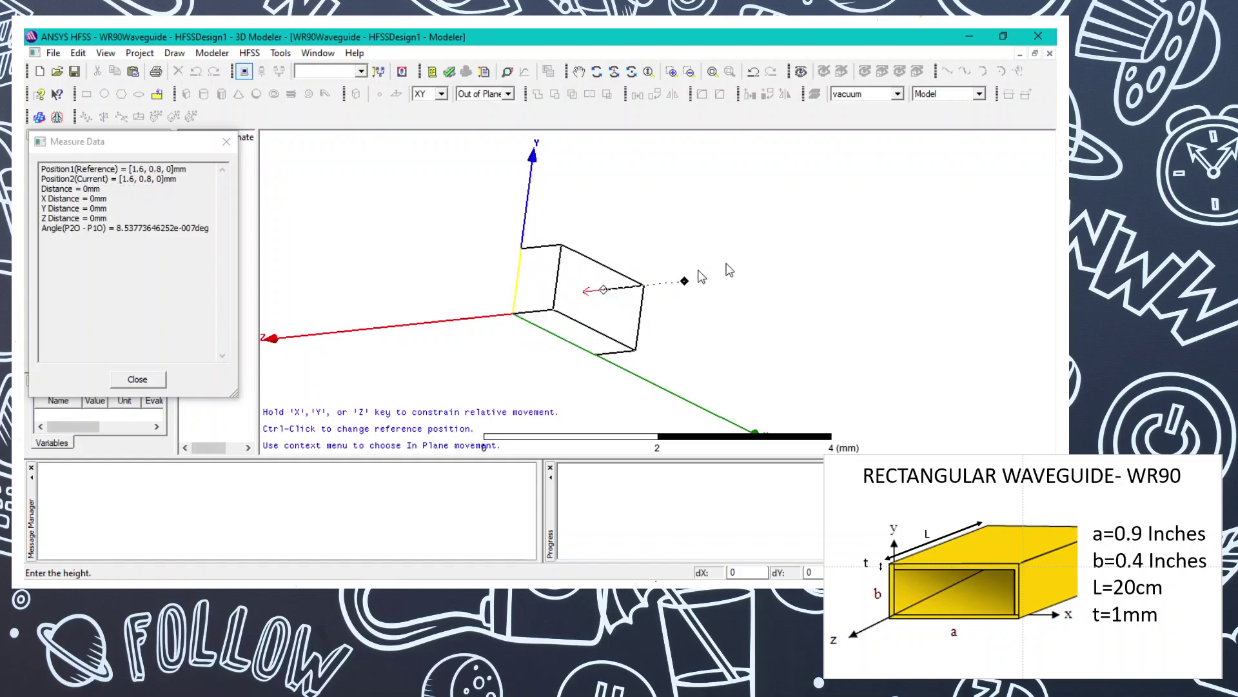
left_click(1034, 171)
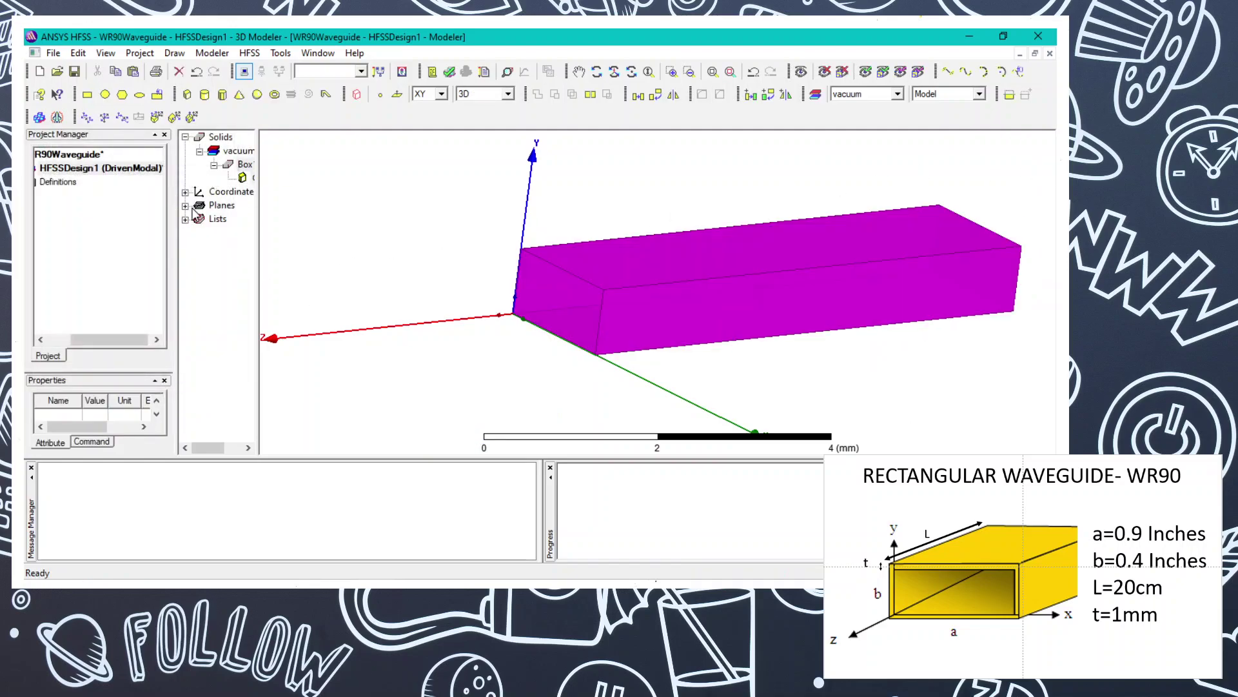
Assign copper from the material library as the box's material
left_click(238, 152)
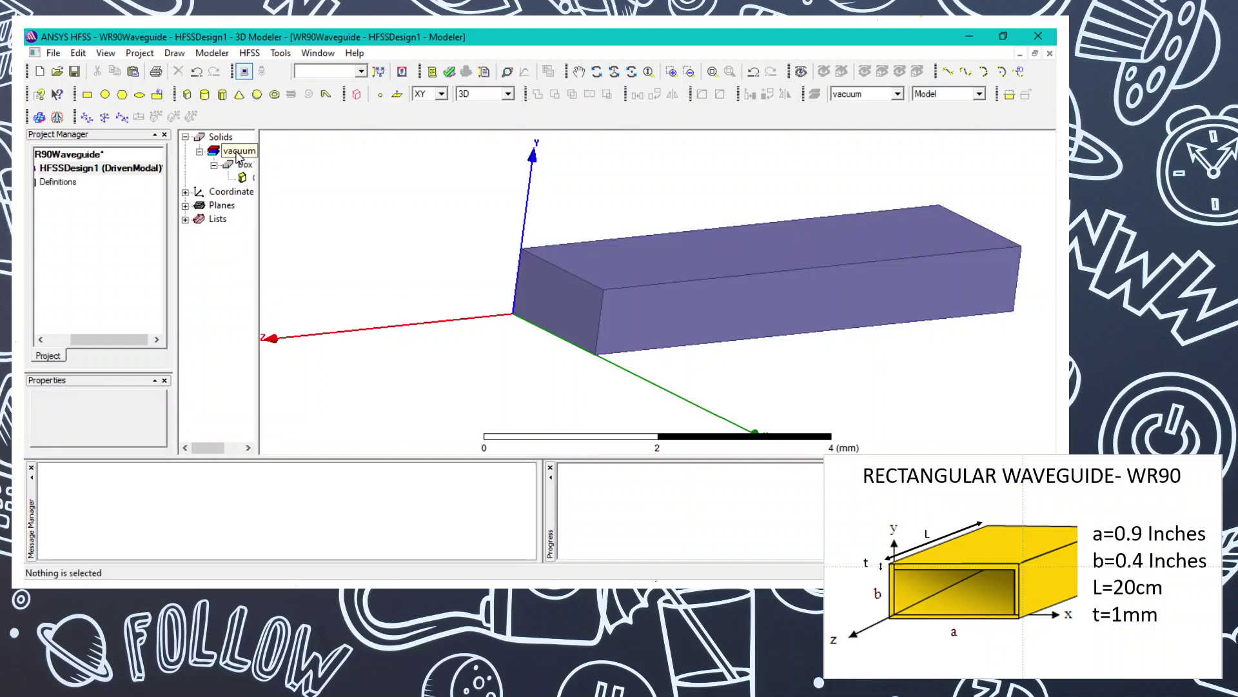
double_click(242, 165)
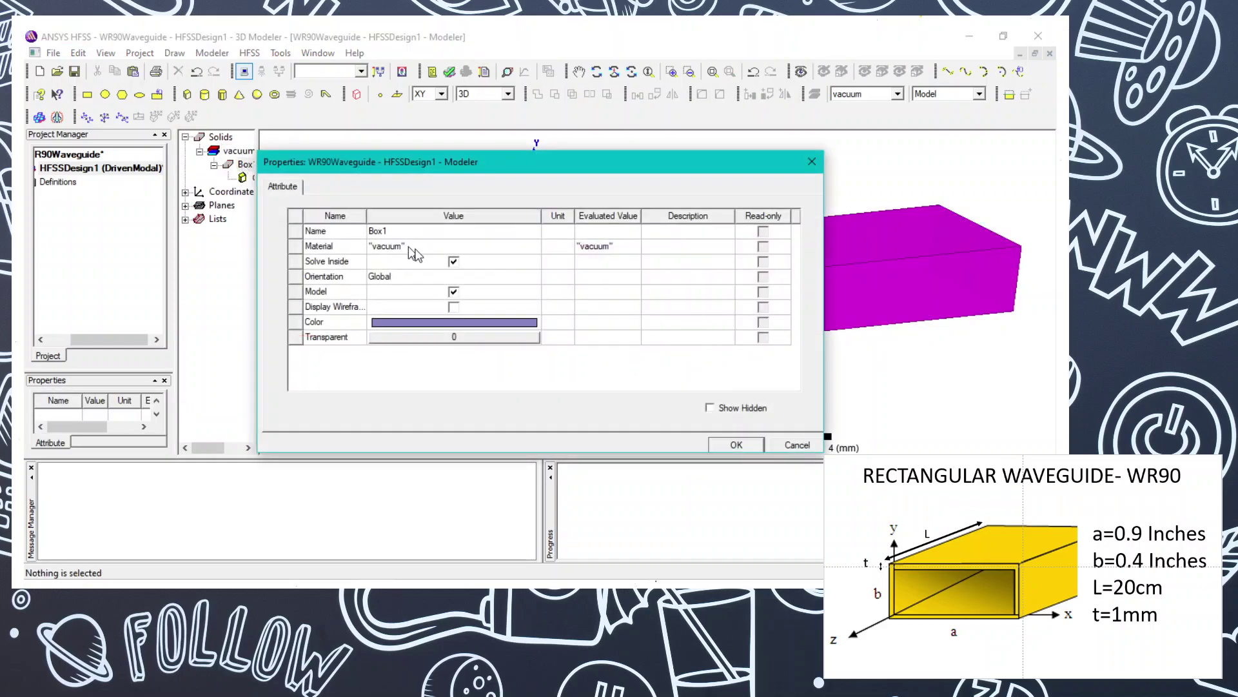
left_click(415, 248)
left_click(387, 261)
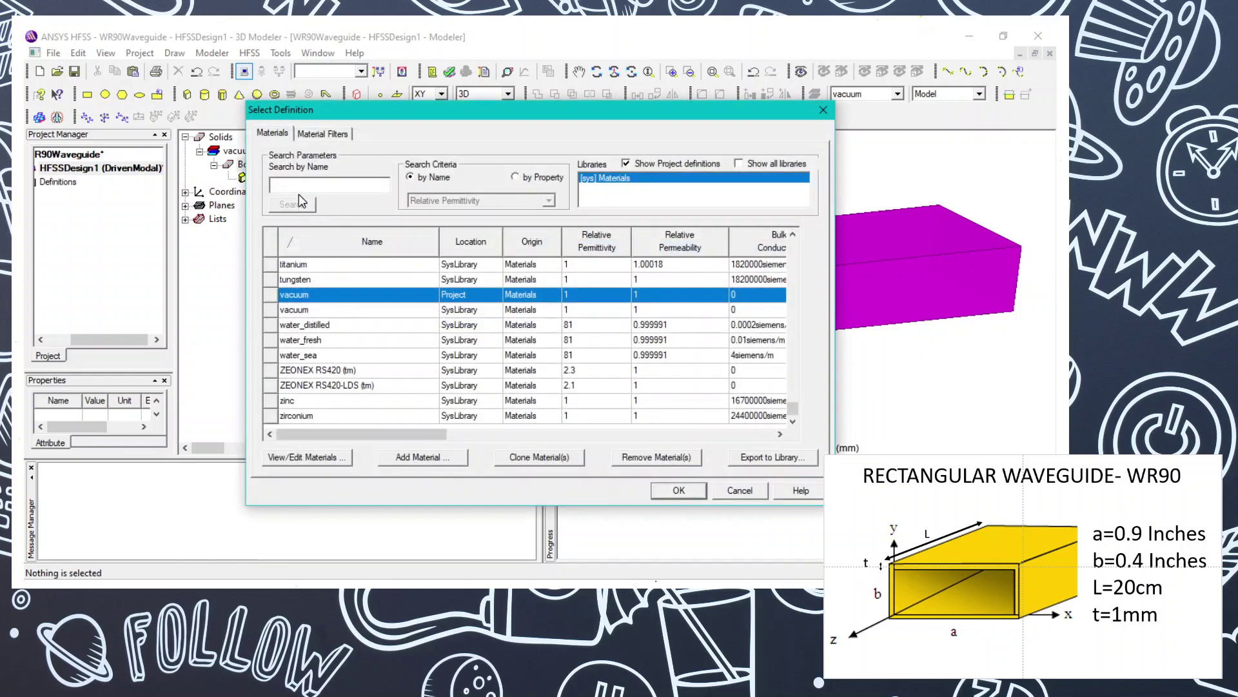
type("cupp")
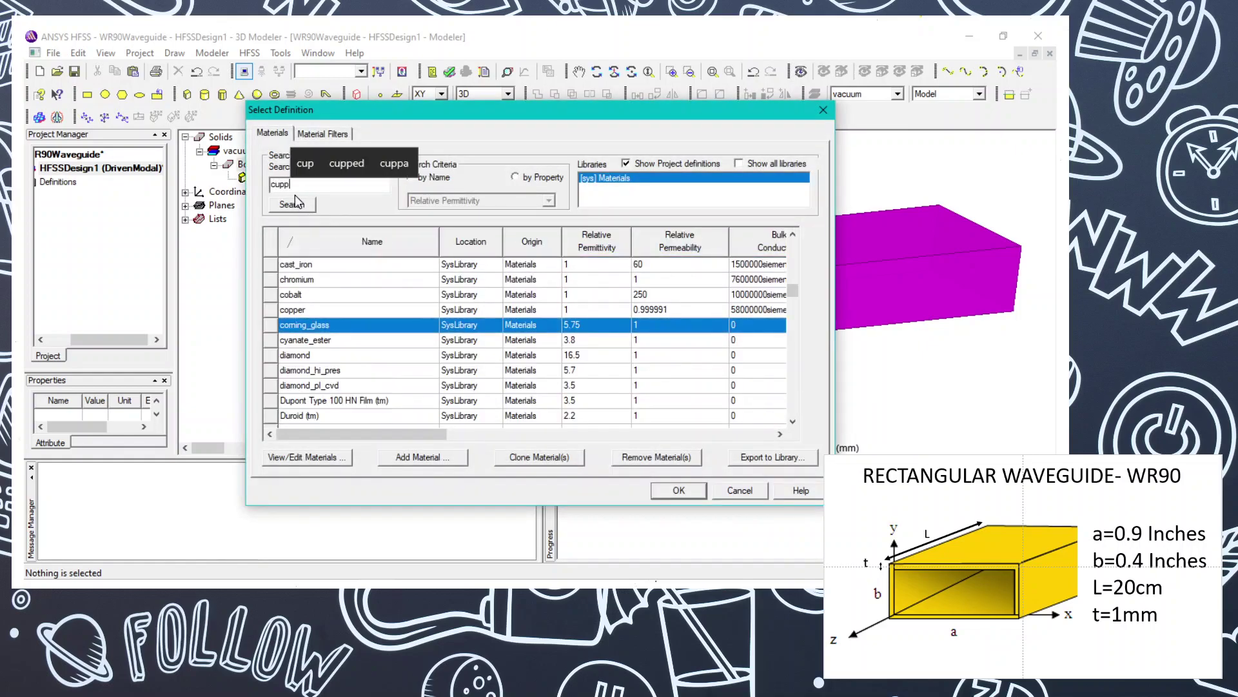
left_click(299, 314)
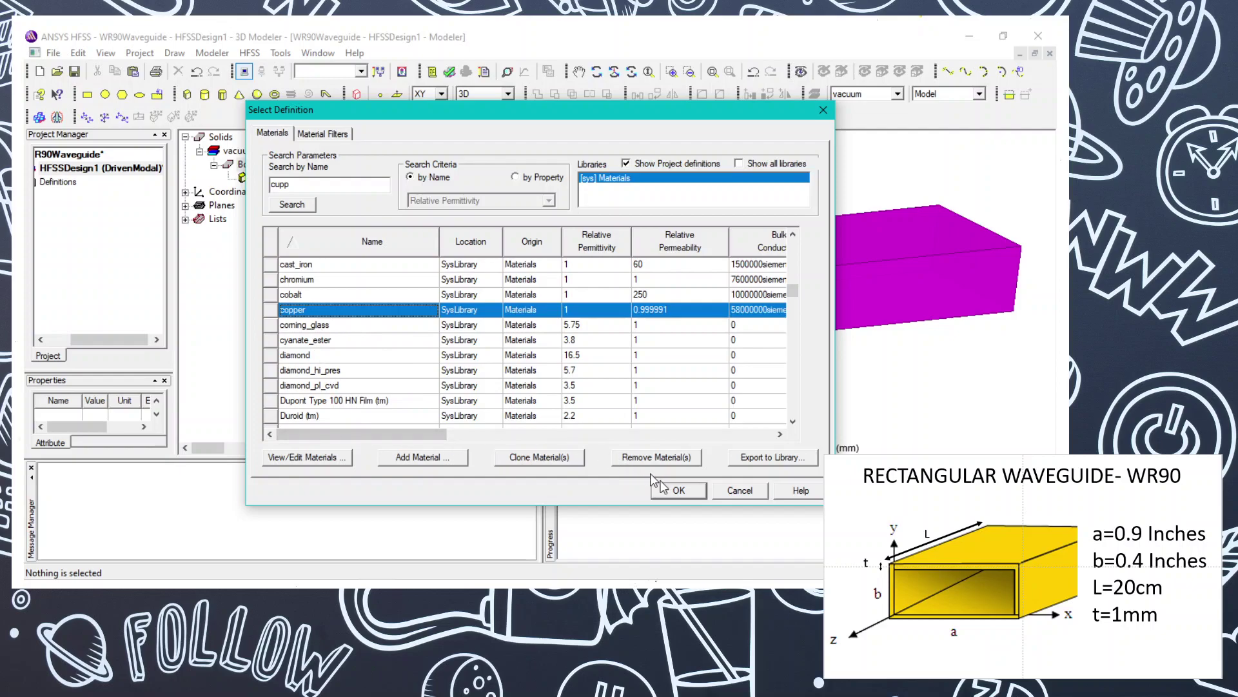
left_click(674, 489)
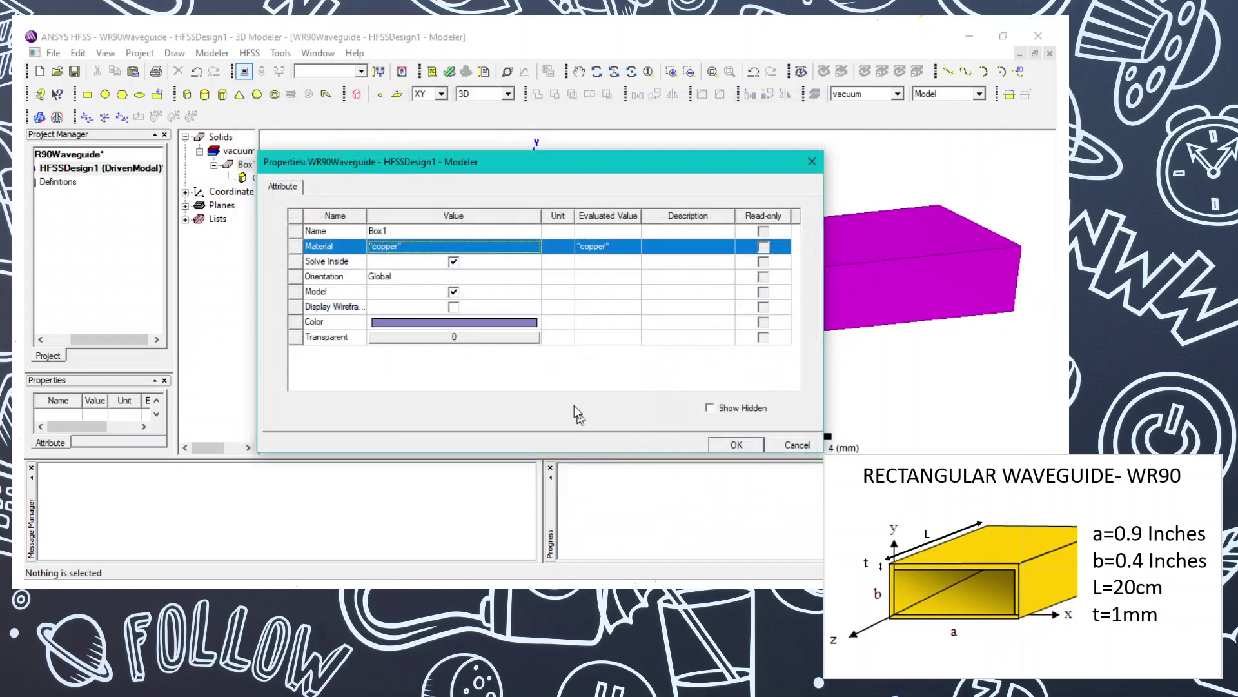
left_click(487, 381)
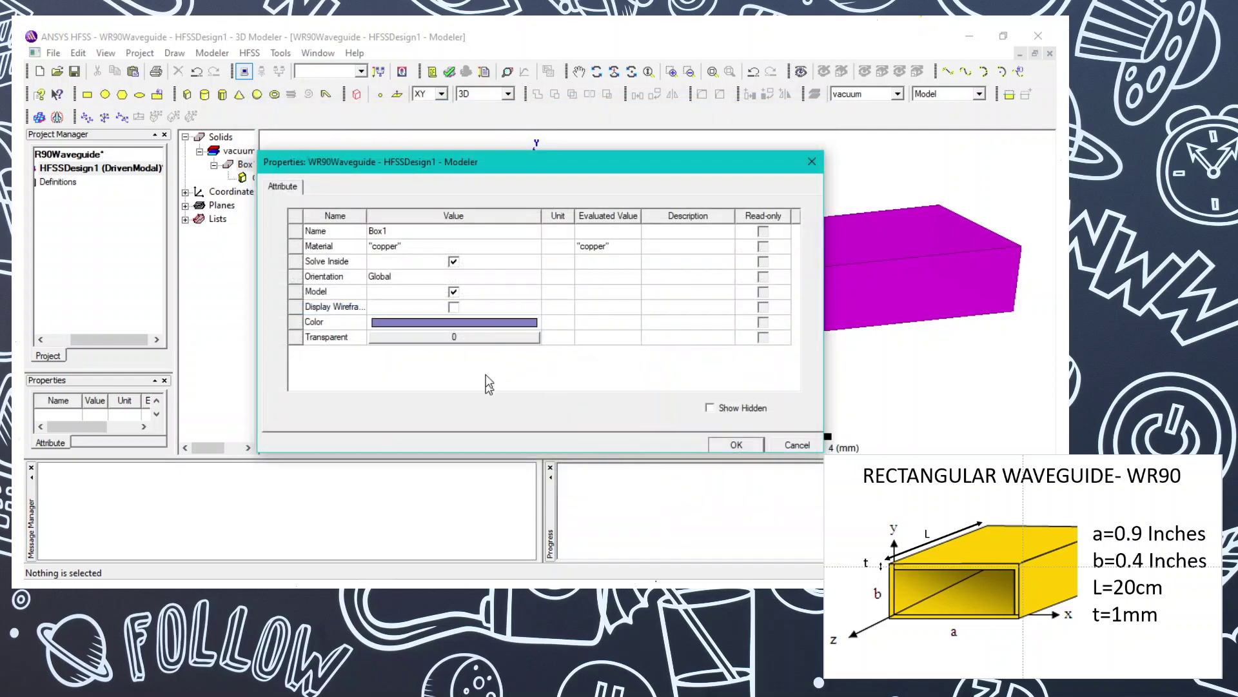
left_click(744, 451)
Set the box's X size to a new length variable named width with a value of 0.9 in
left_click(244, 165)
left_click(214, 165)
left_click_drag(257, 248, 289, 257)
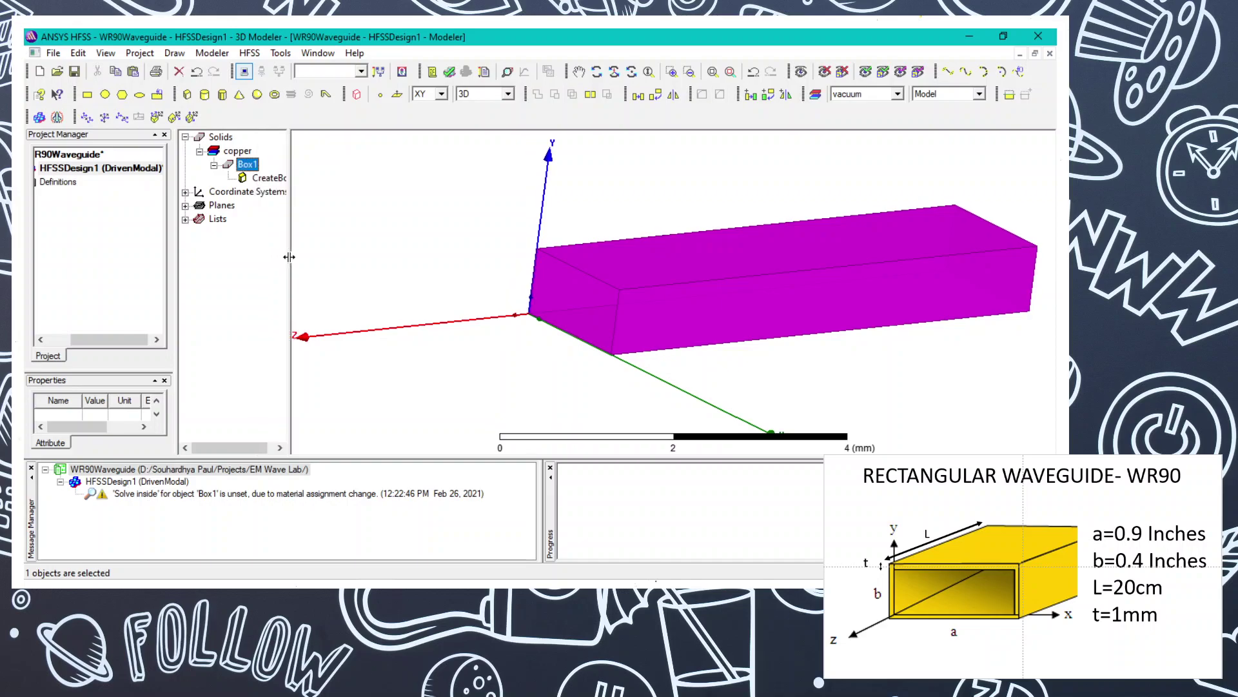
double_click(265, 181)
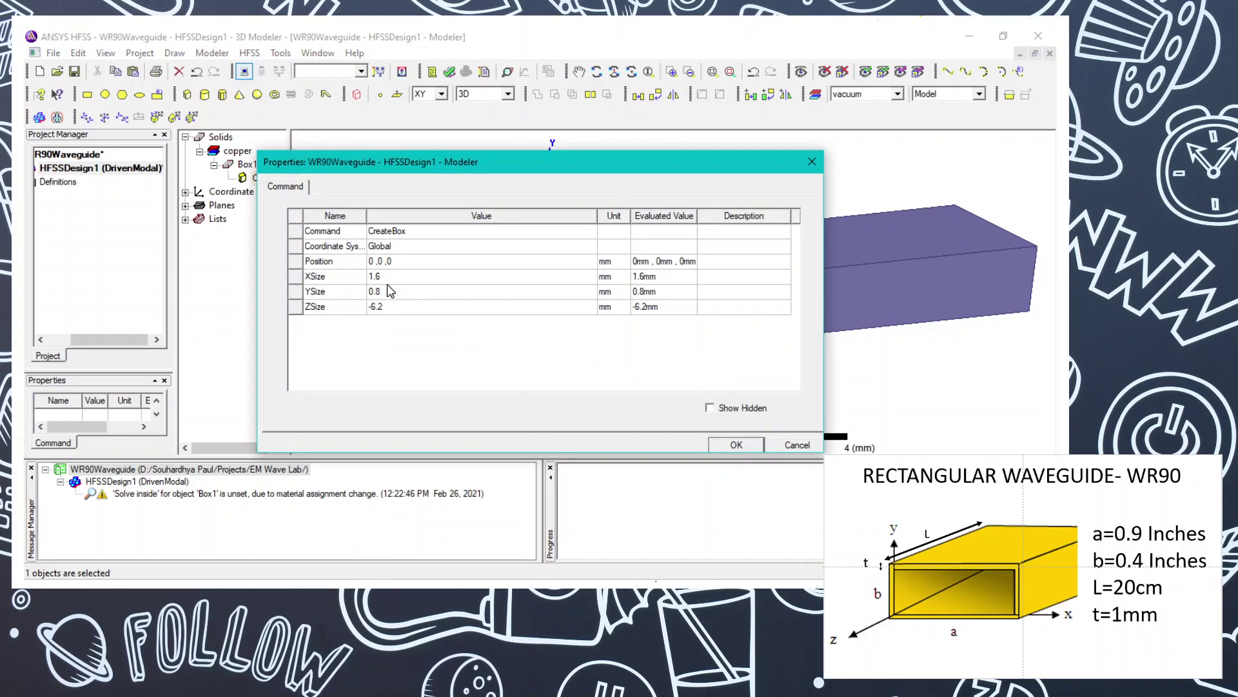
left_click(383, 276)
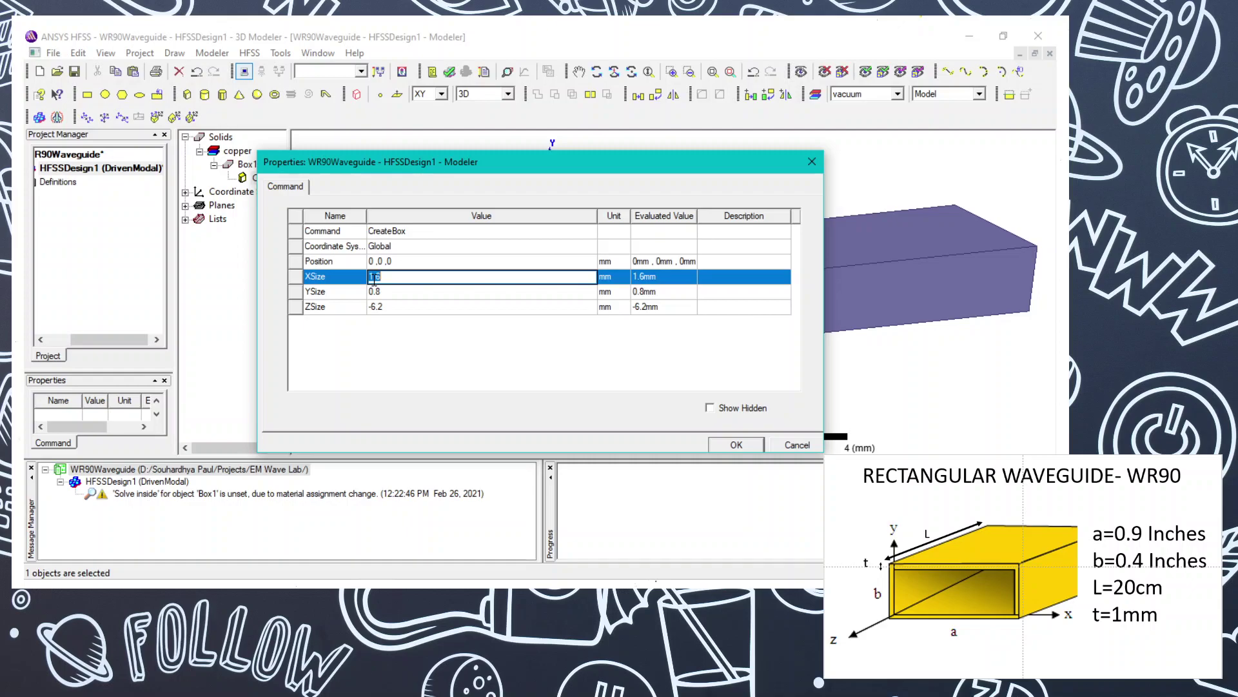
type("dth")
key("Return")
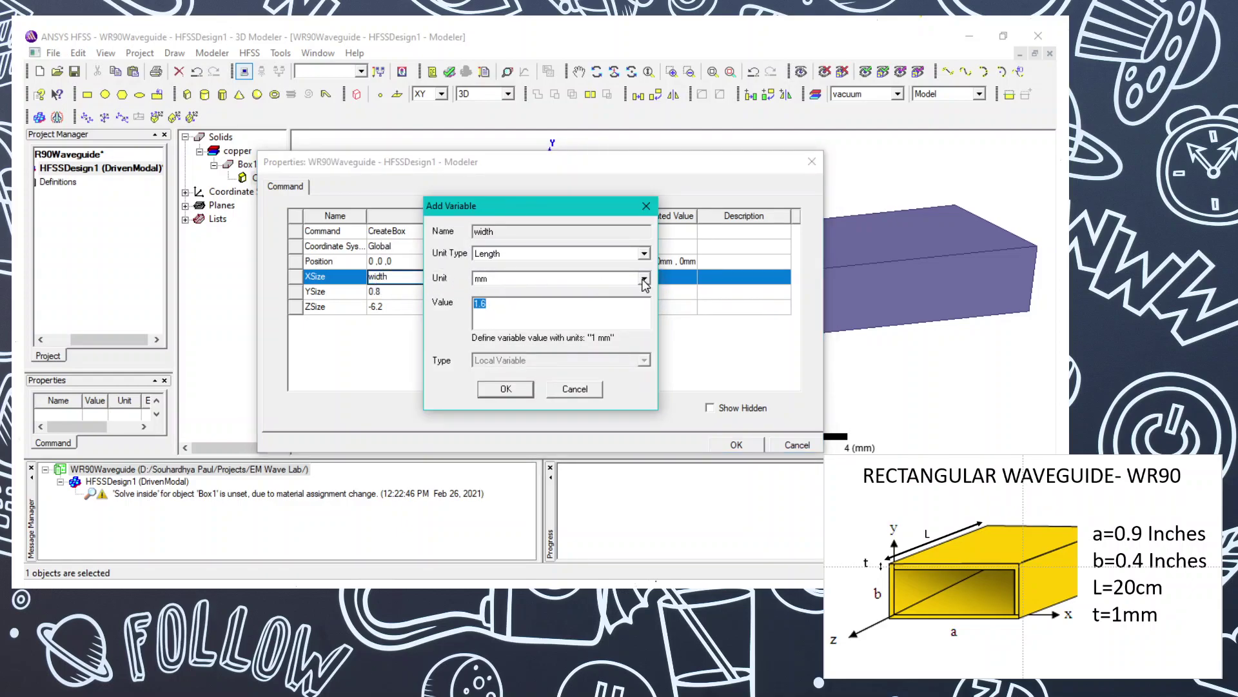
left_click(644, 278)
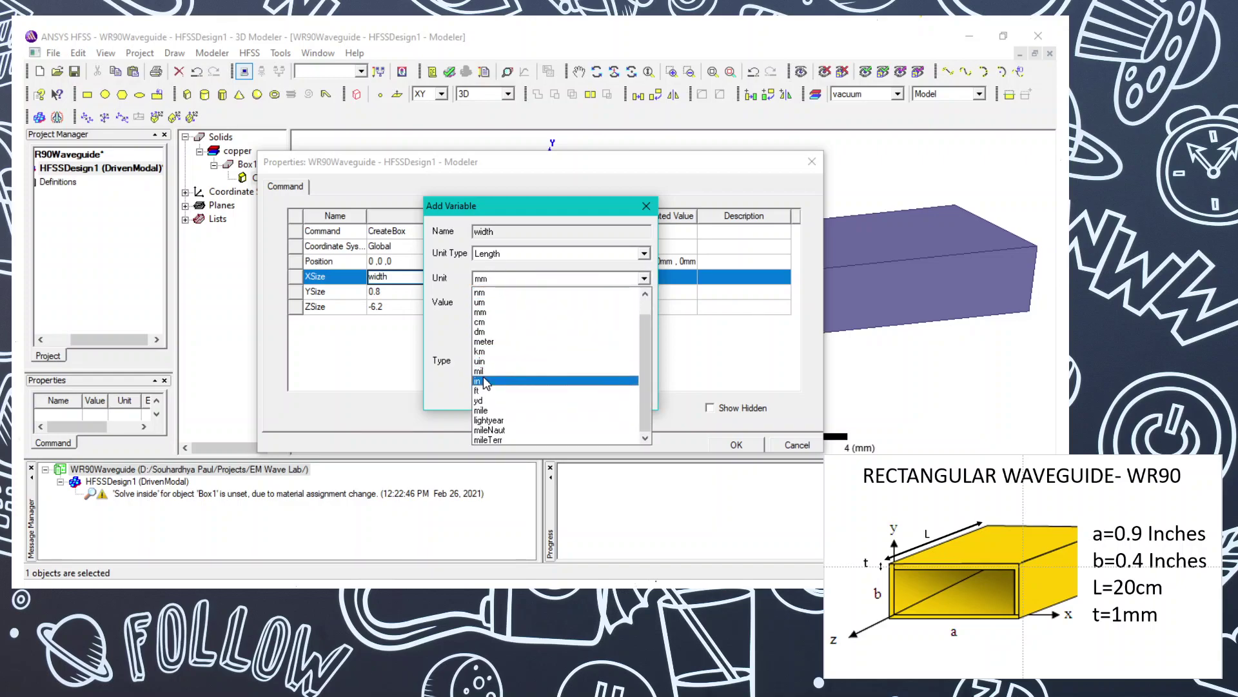
left_click(496, 385)
double_click(492, 300)
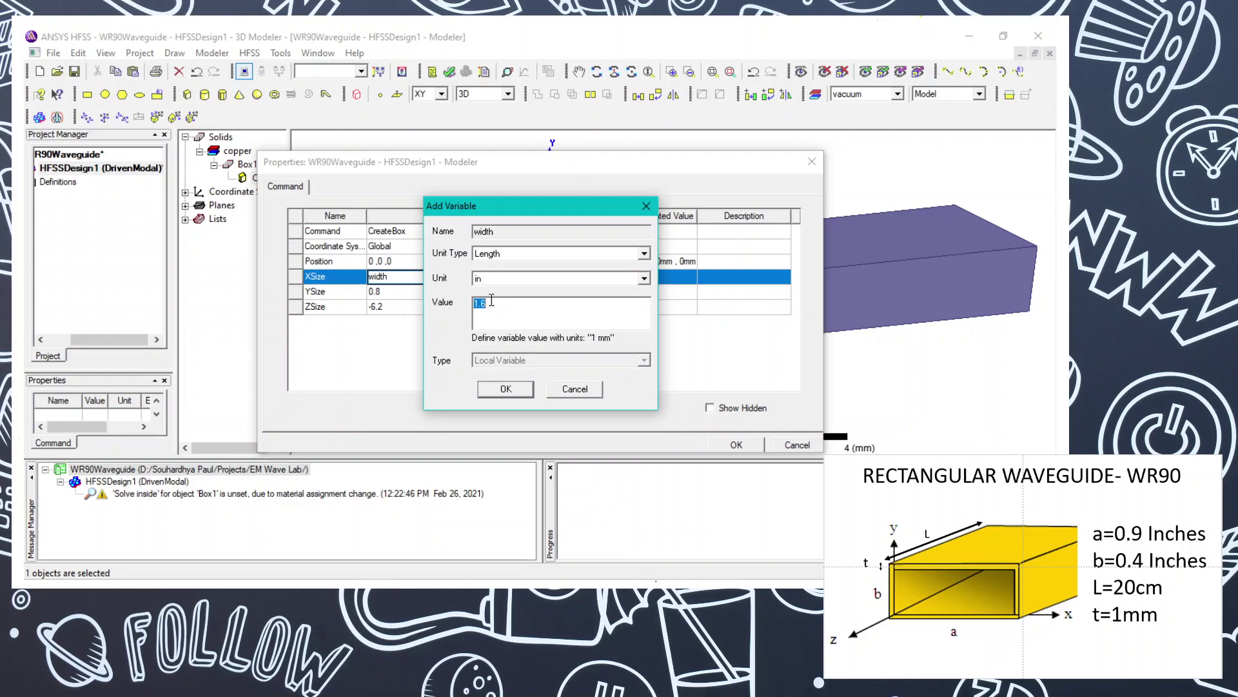
type("0.9")
left_click(514, 394)
Set the box's Y size to a new length variable named height with a value of 0.4 in
left_click(393, 292)
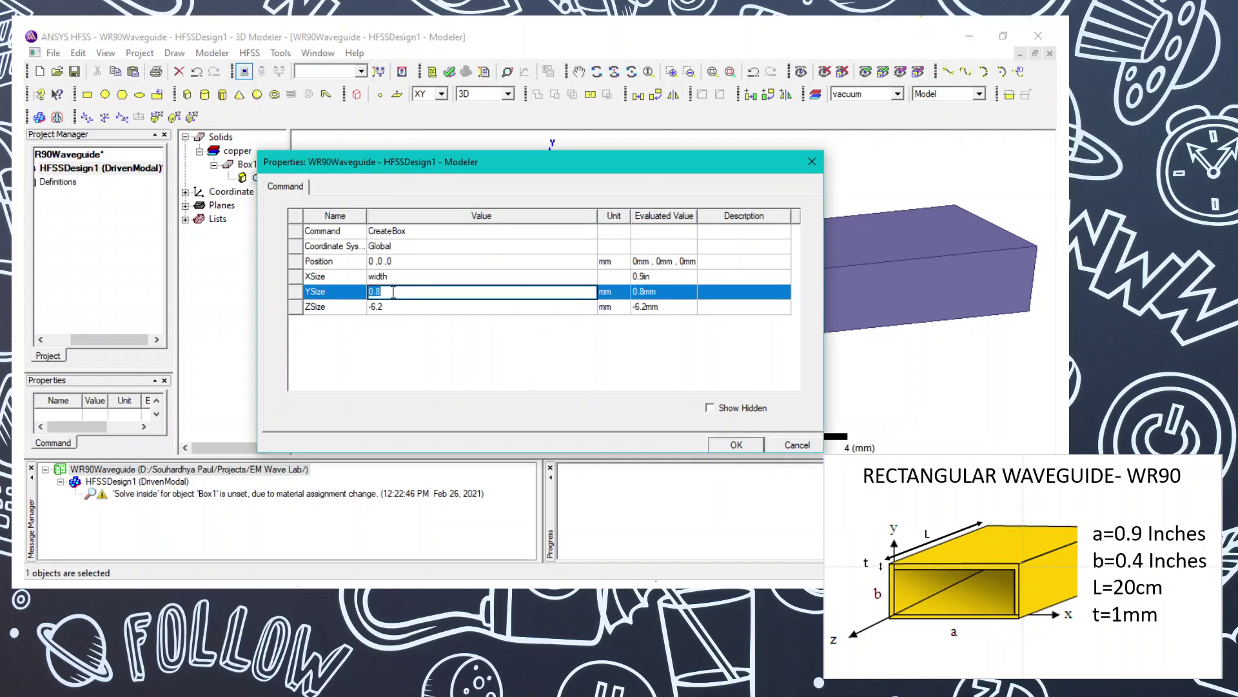
type("height")
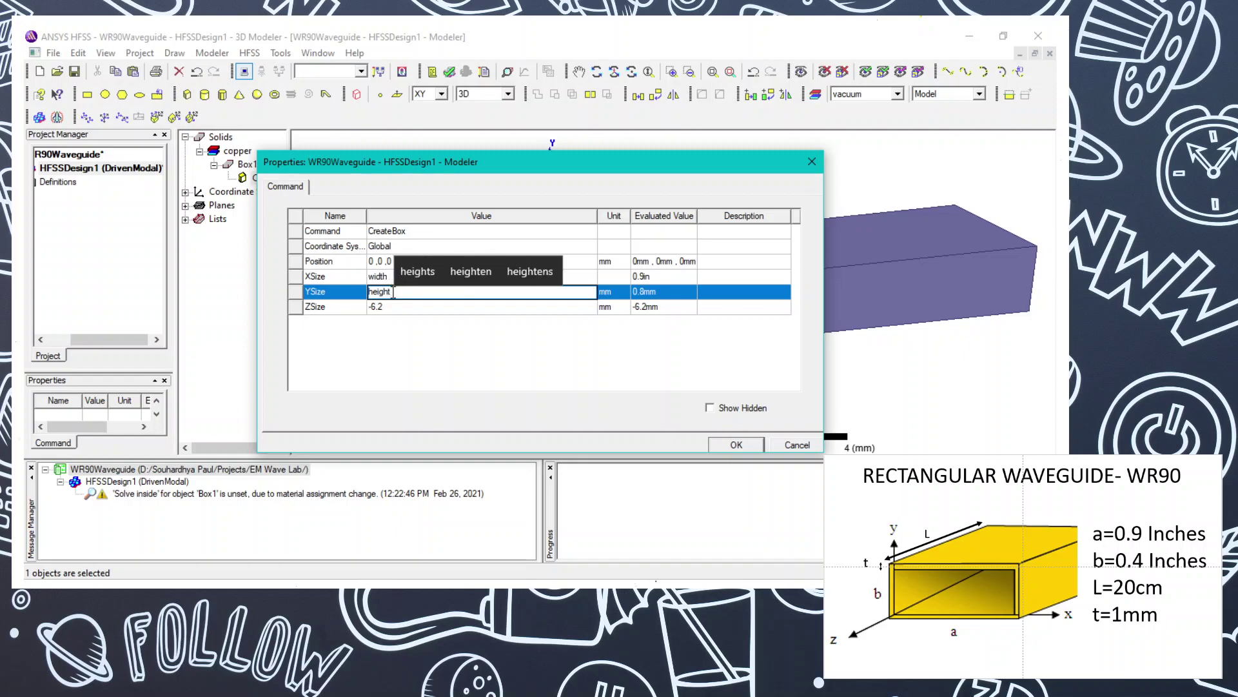
key("Tab")
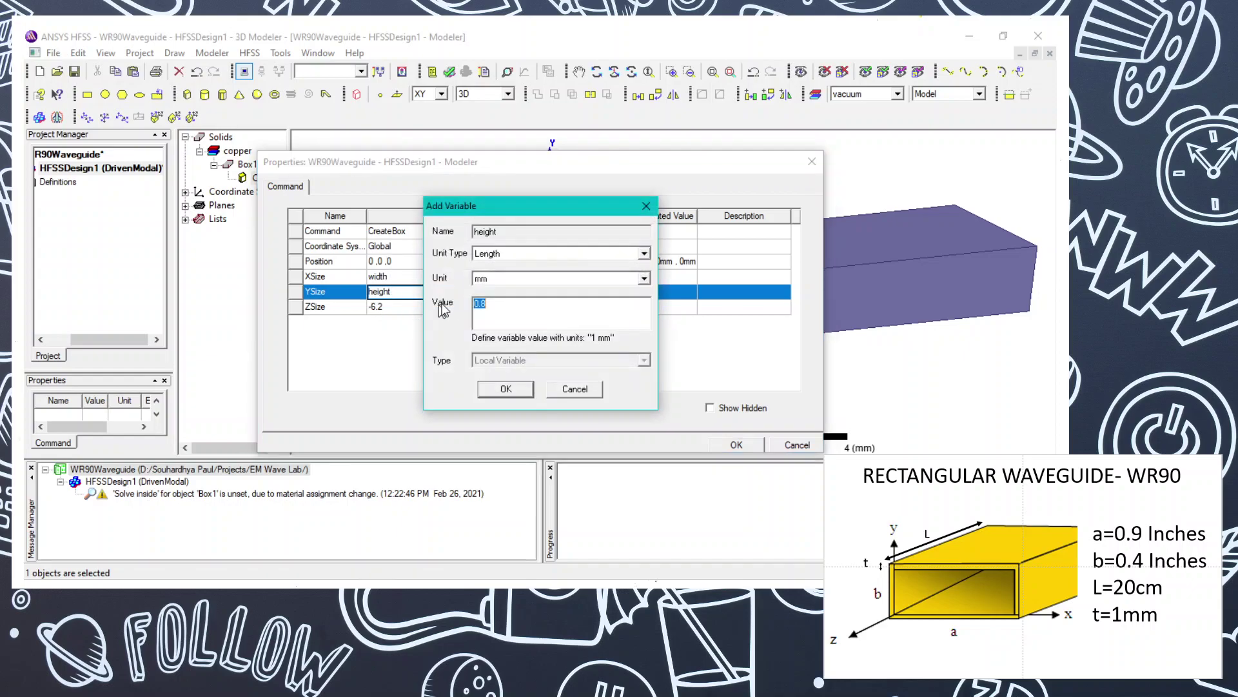
left_click(643, 278)
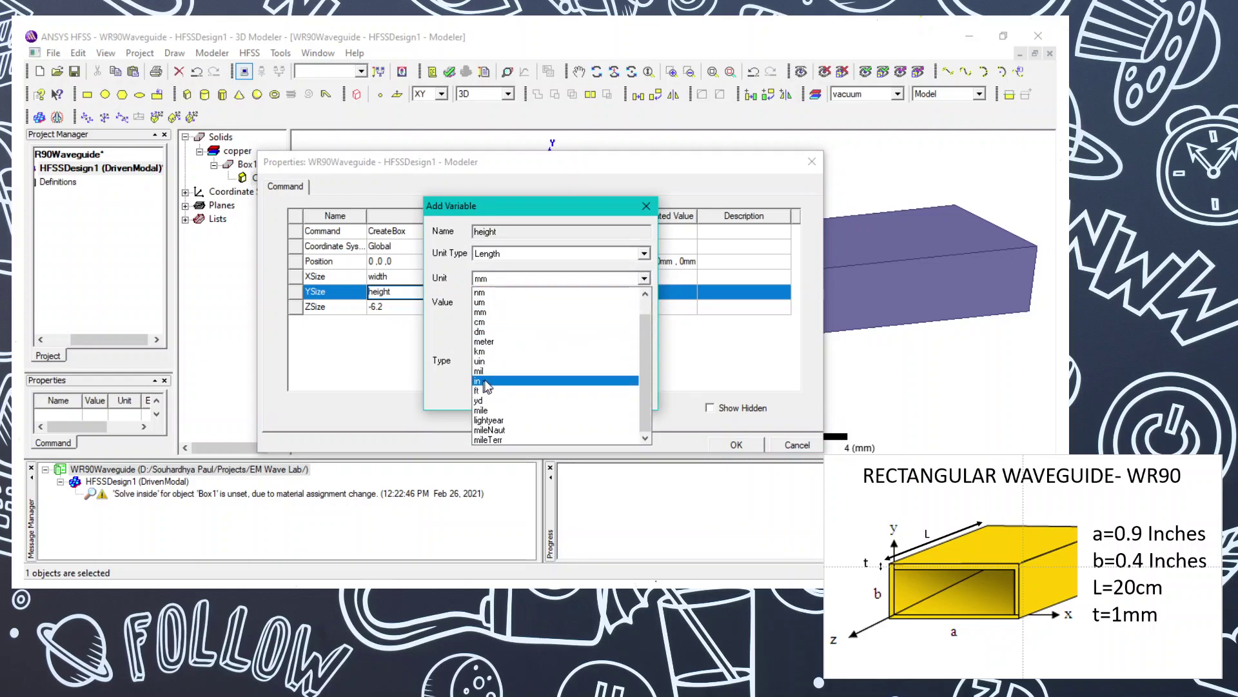
left_click(485, 381)
left_click(500, 308)
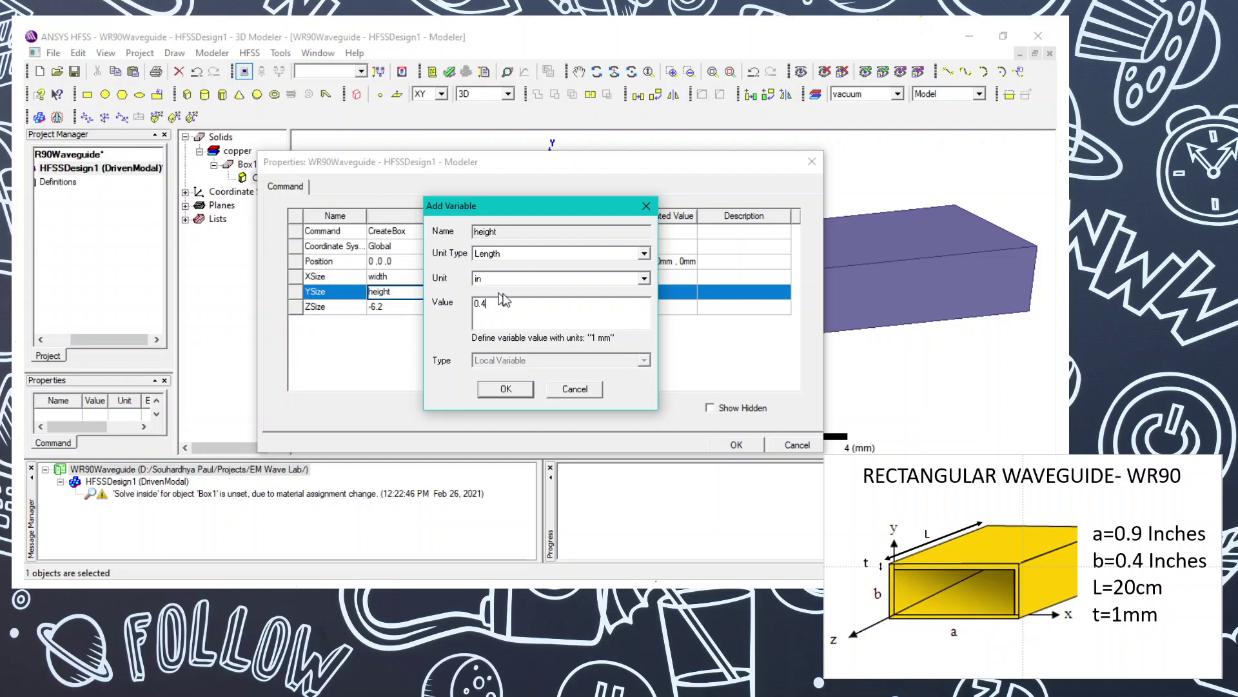
left_click(496, 390)
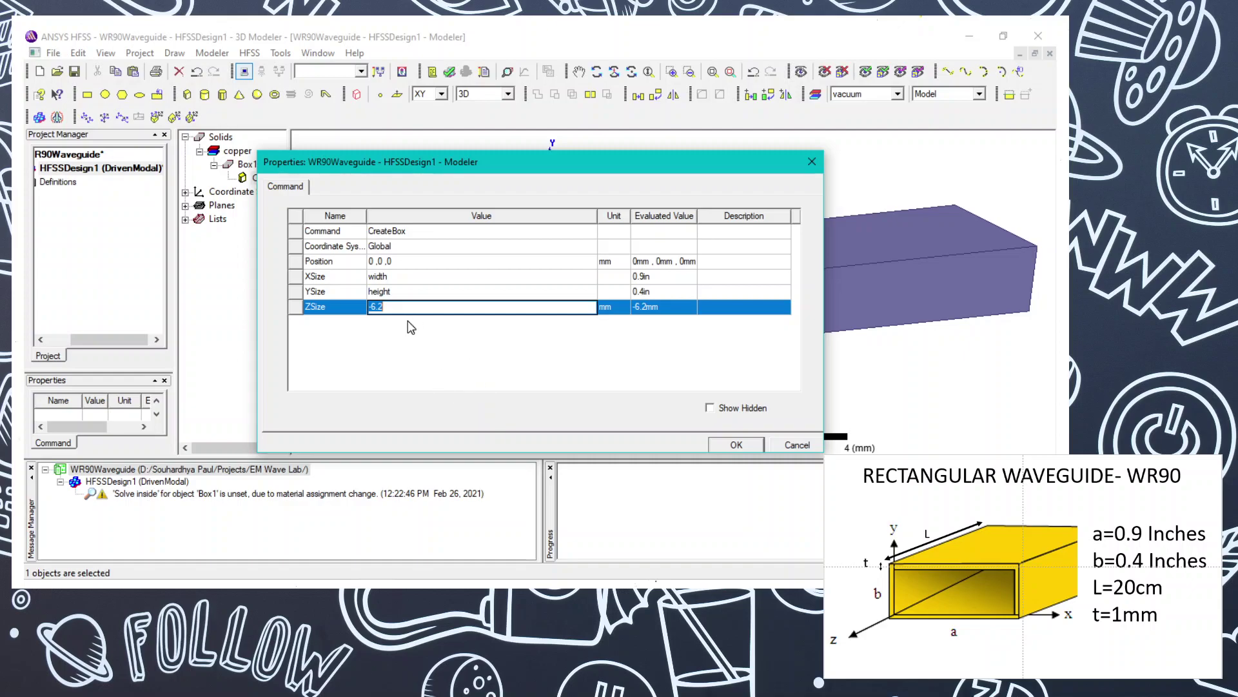
Set the box's Z size to -length, defining length as a new length variable with a value of 20 cm, and apply the box's dimensions
key("BackSpace")
type("-length")
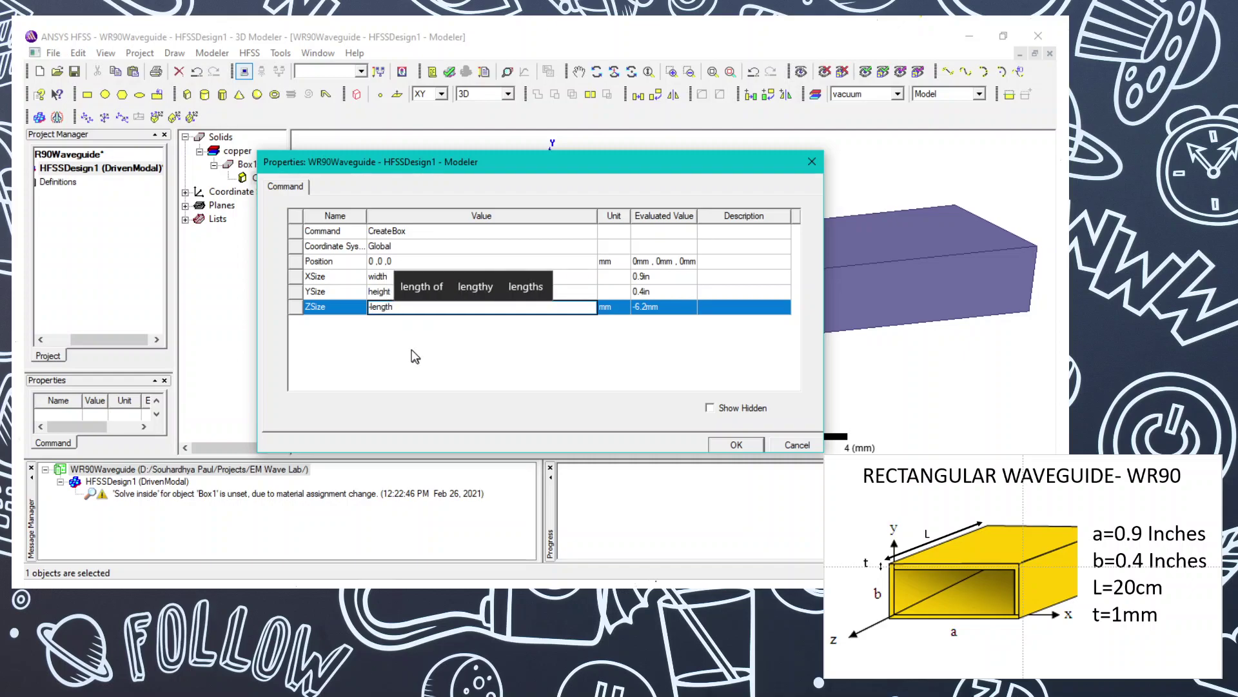
left_click(404, 340)
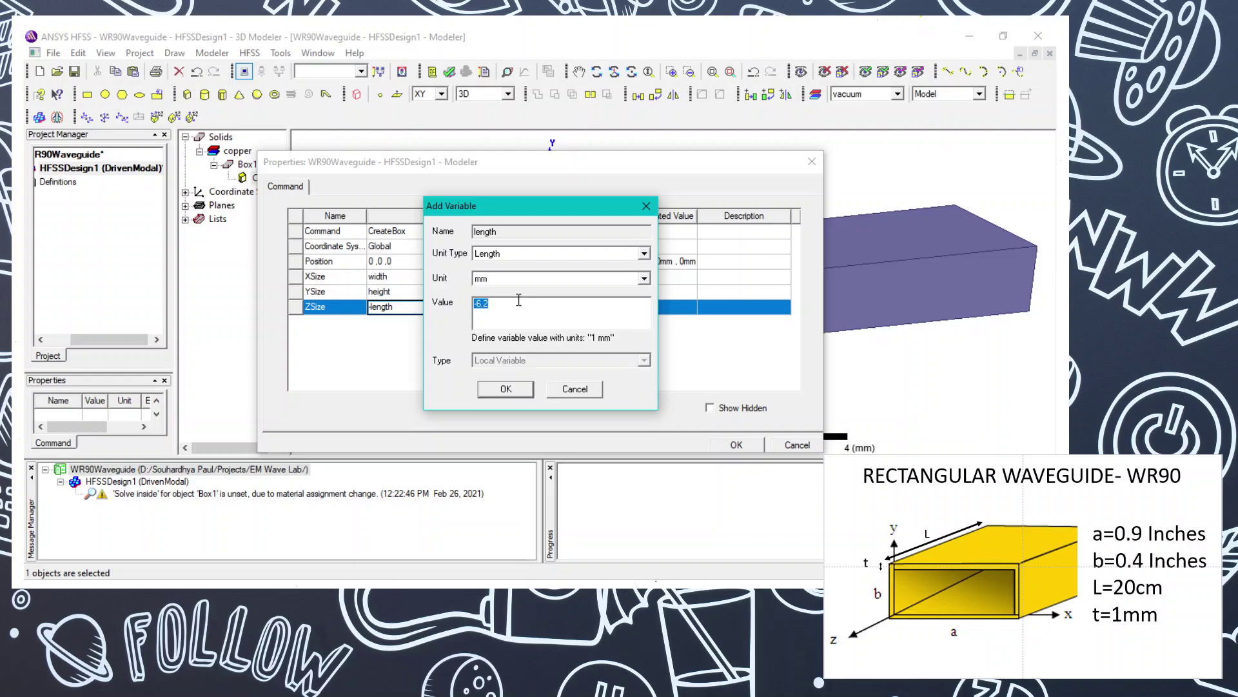
left_click(644, 278)
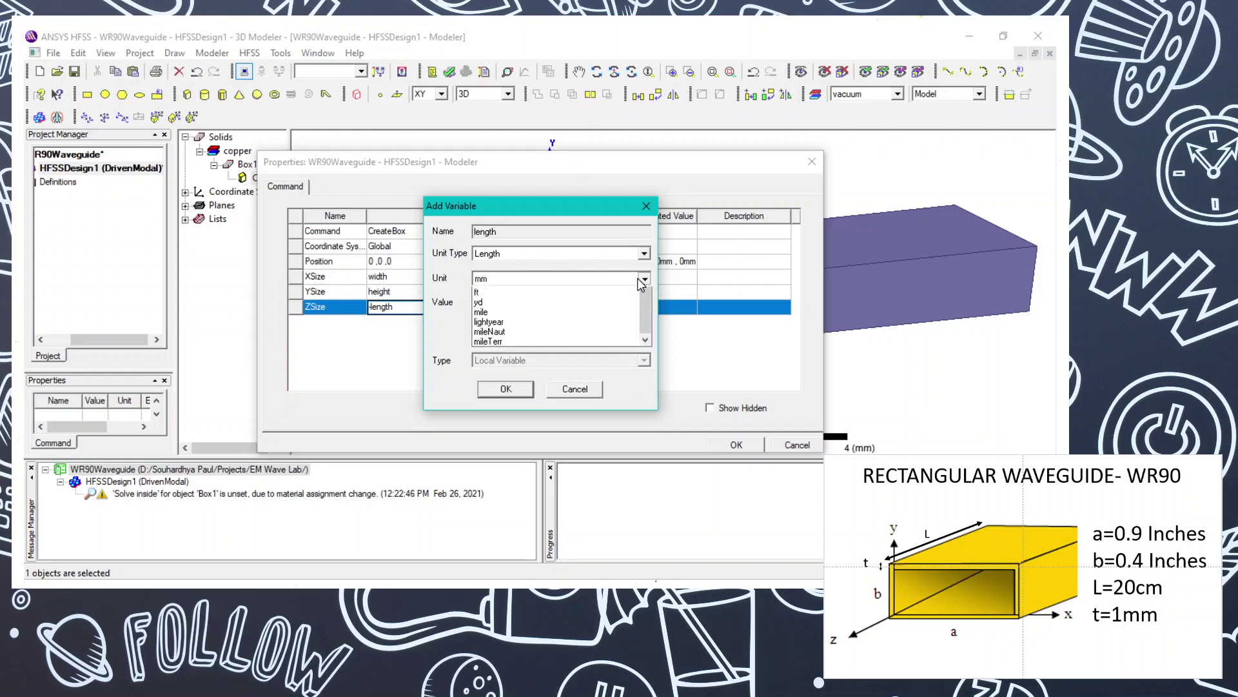
left_click(498, 322)
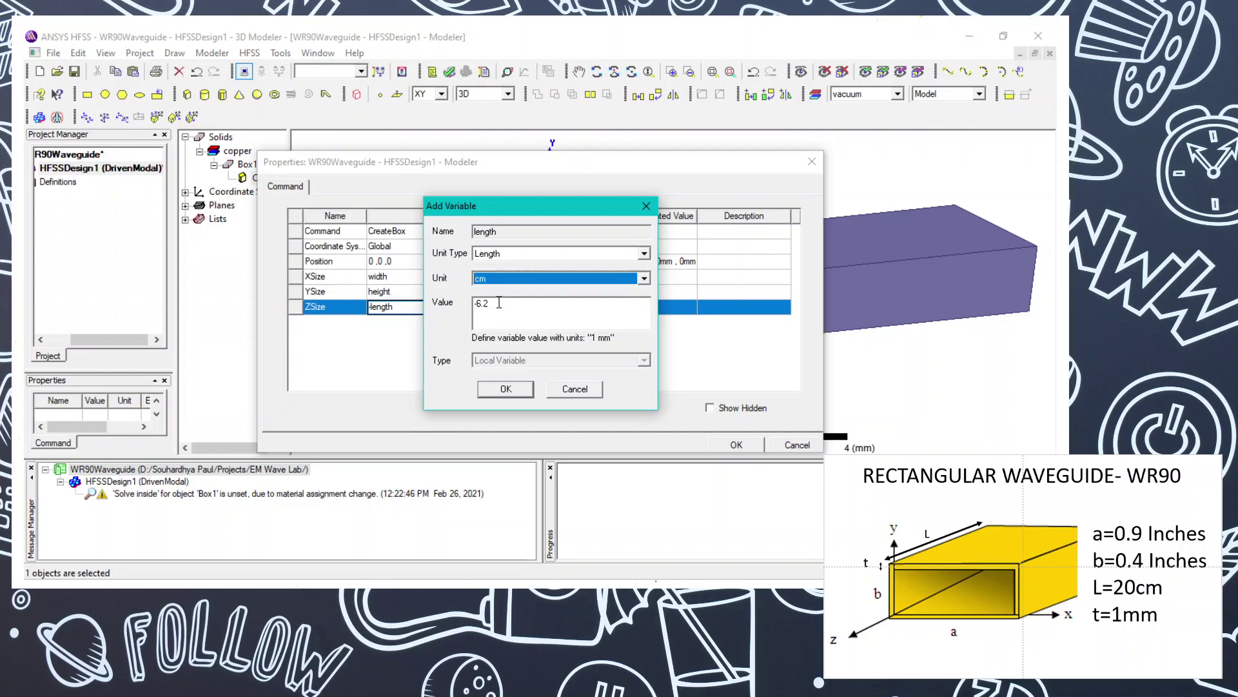
left_click(498, 303)
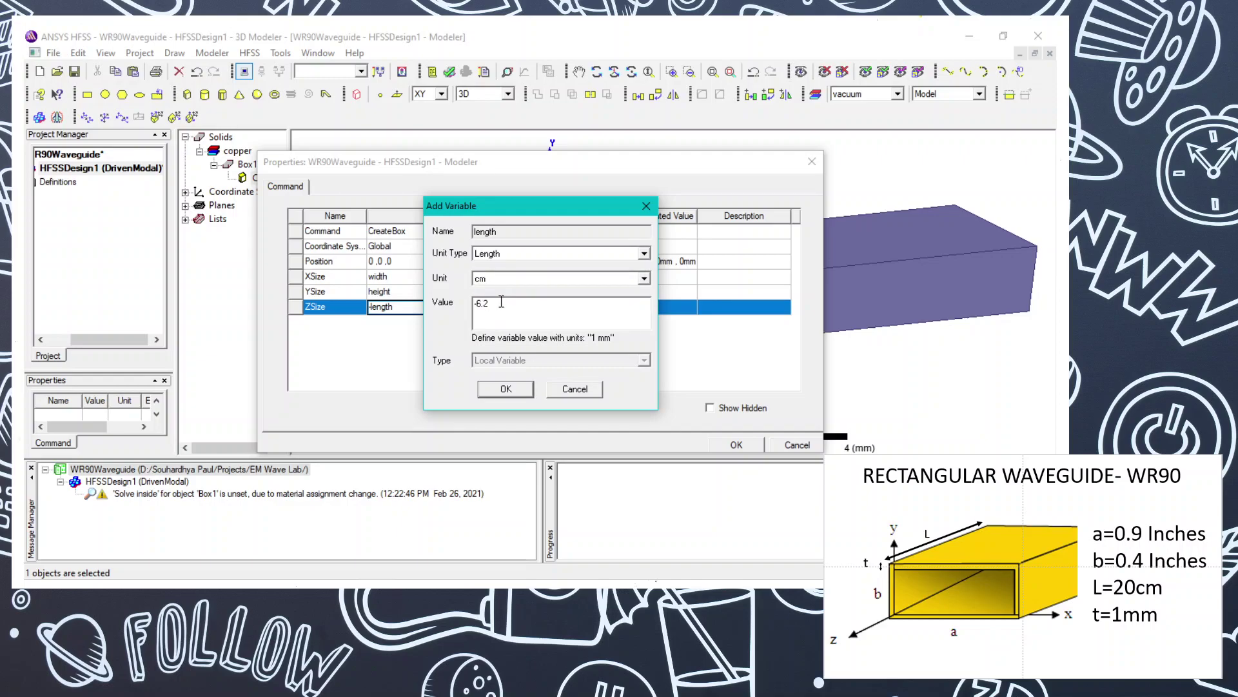
key("BackSpace")
key("BackSpace")
key("BackSpace")
key("BackSpace")
type("20")
left_click(498, 390)
left_click(405, 376)
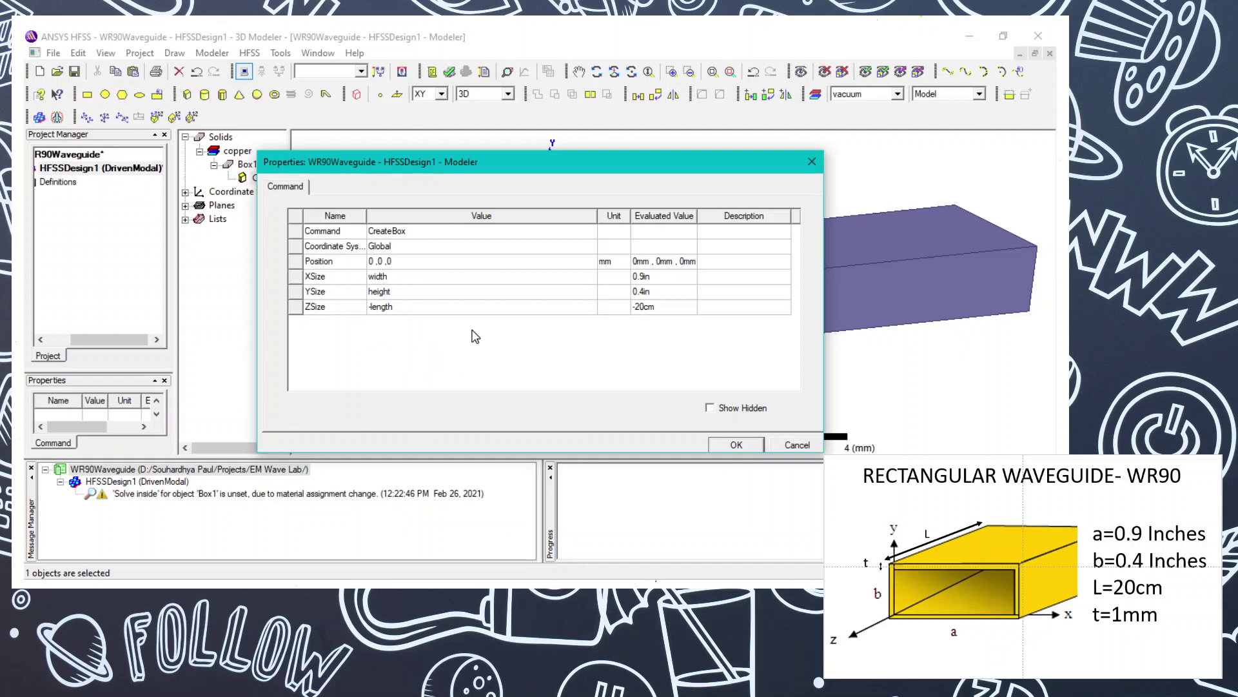
left_click(737, 445)
left_click(671, 414)
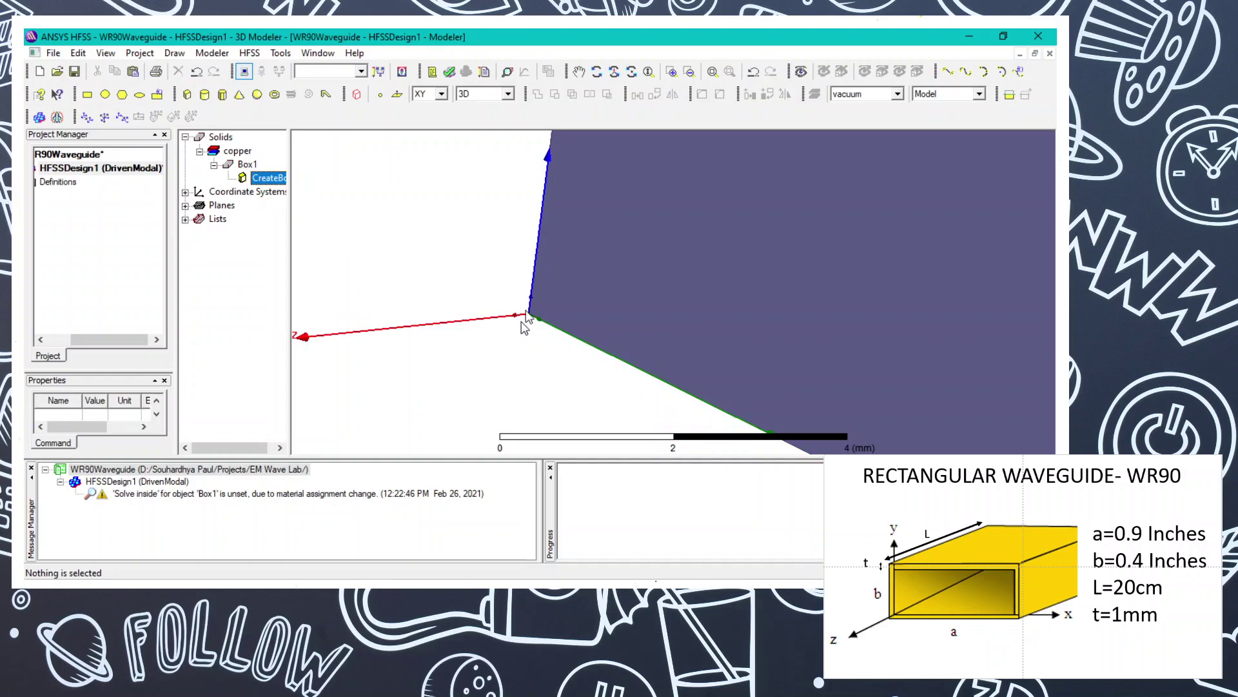
Duplicate the copper box in place by copying and pasting it
scroll(526, 296, "down", 1)
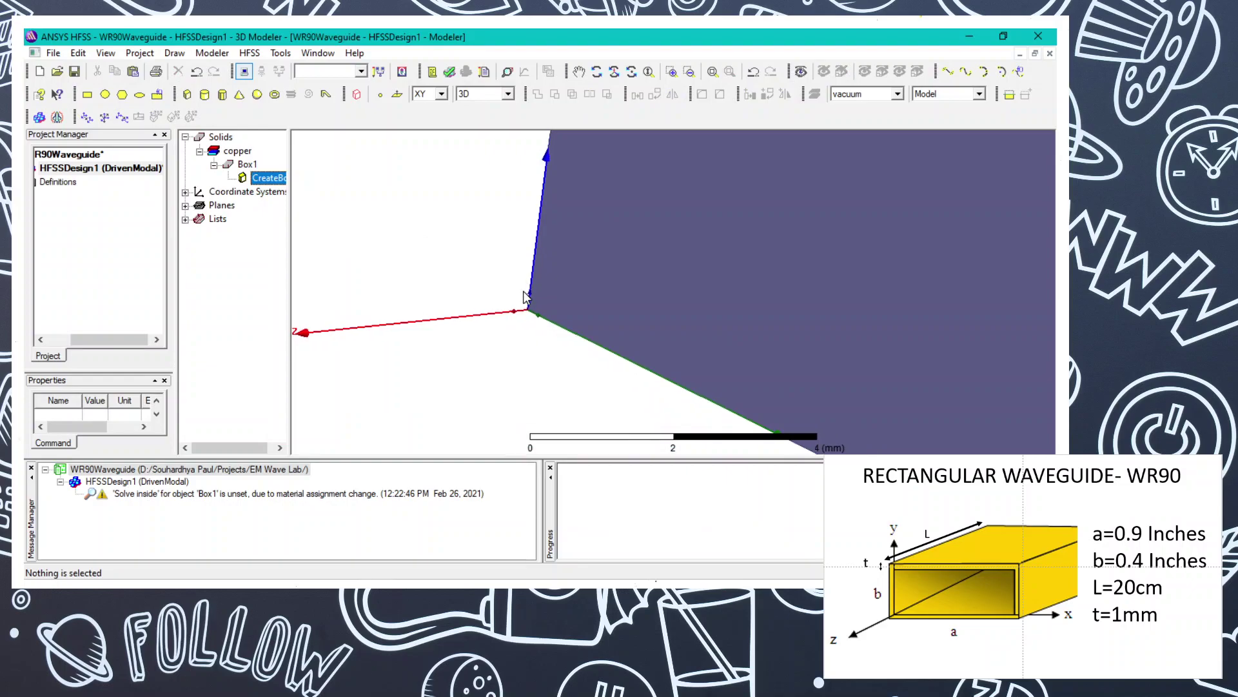
scroll(536, 277, "down", 10)
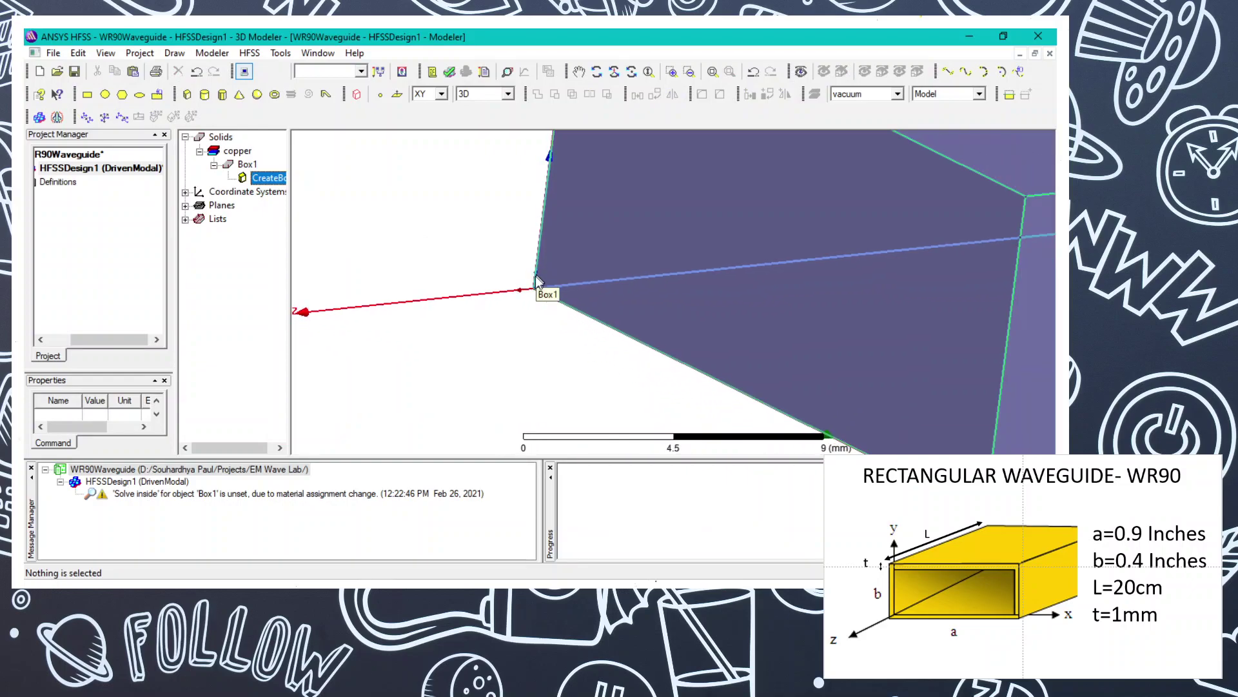
scroll(536, 279, "down", 4)
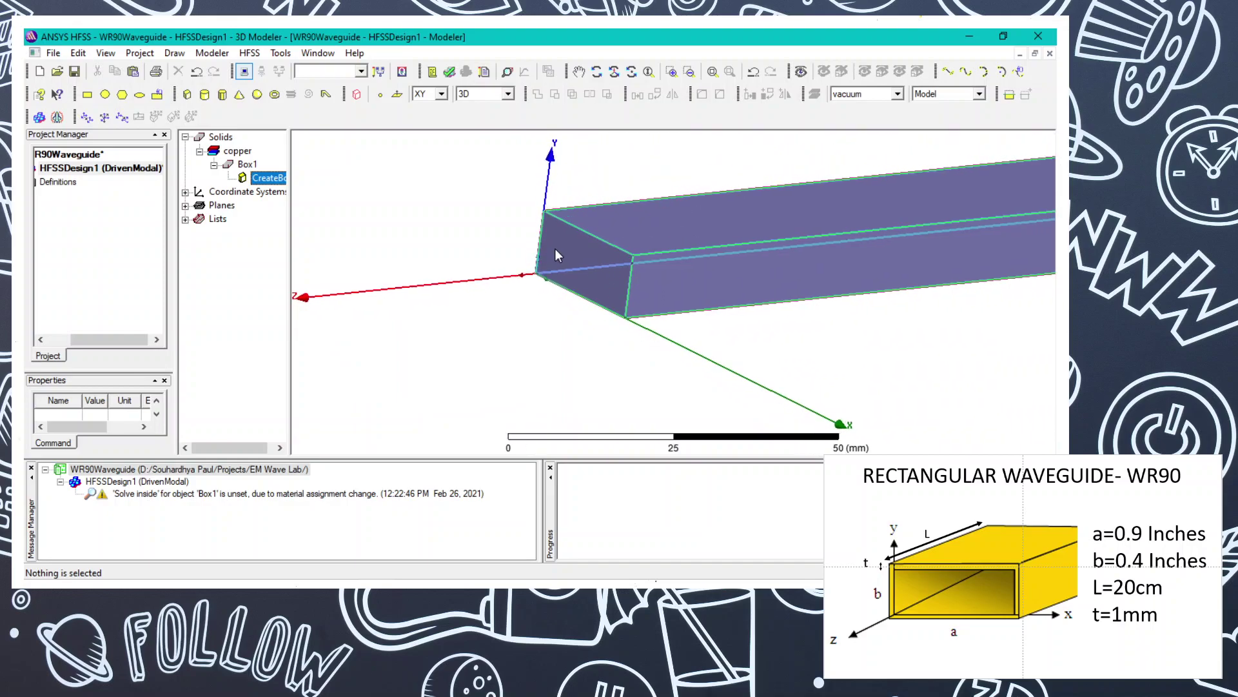
left_click(579, 72)
left_click_drag(477, 342, 400, 354)
scroll(432, 344, "down", 2)
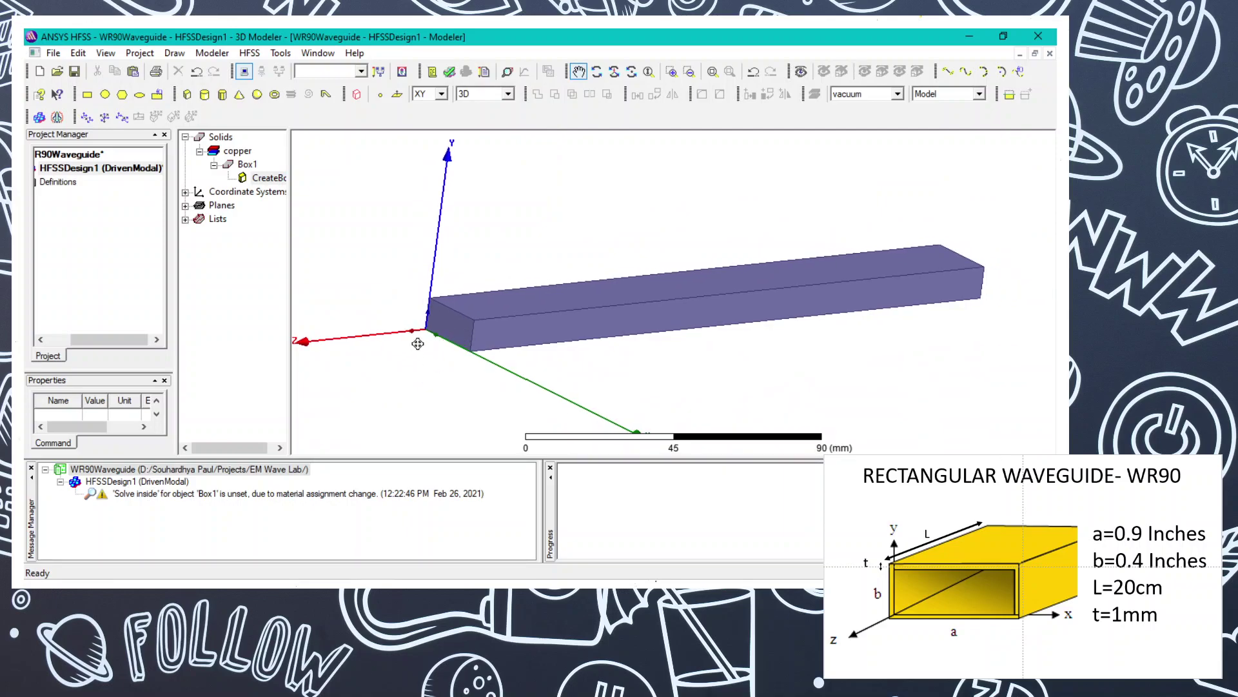
key("Escape")
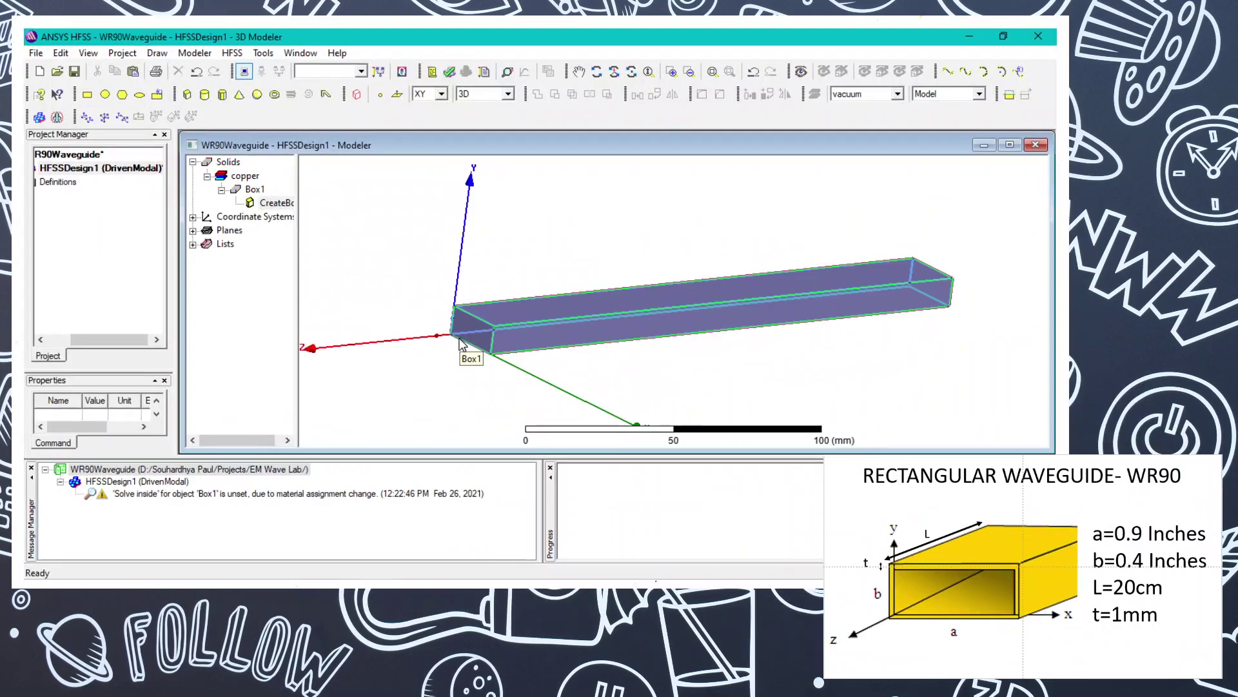
left_click(1010, 144)
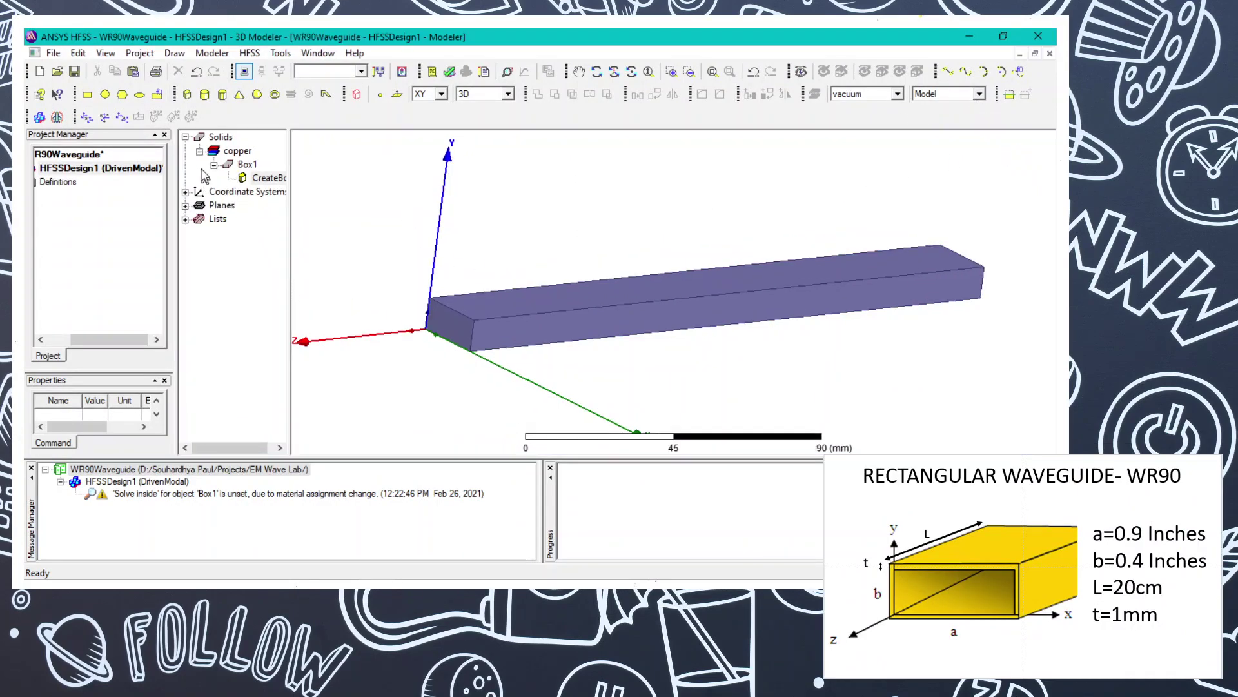
left_click(239, 165)
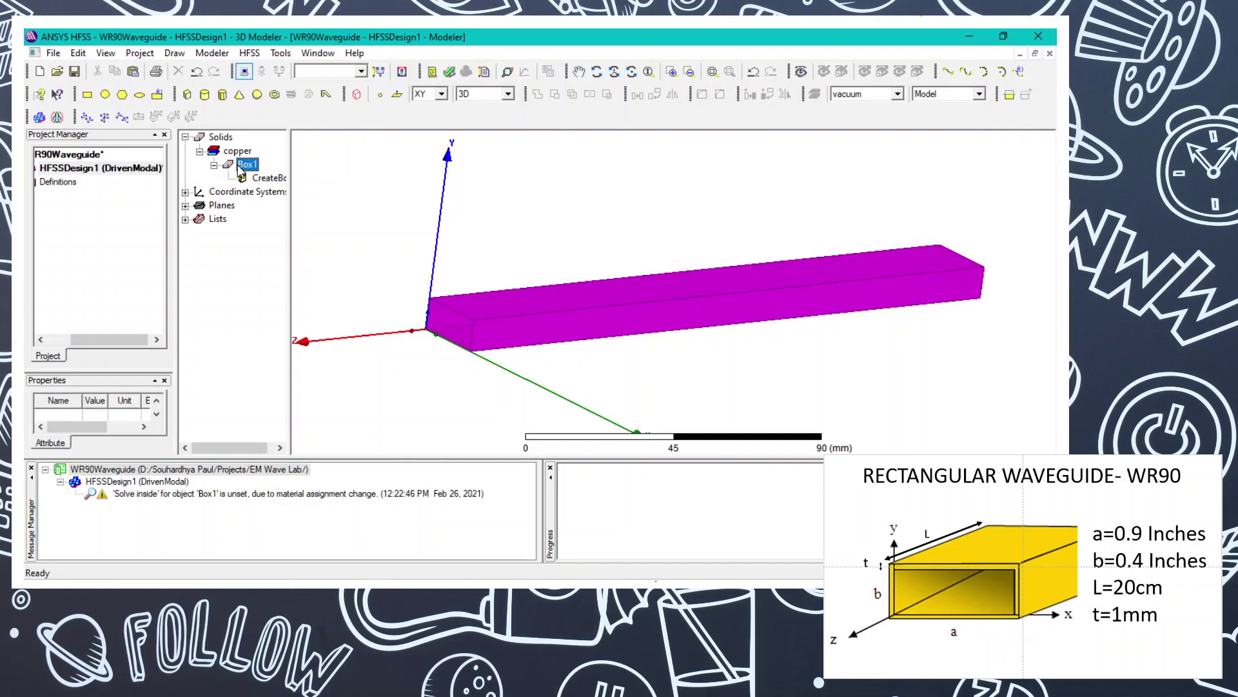
key("ctrl+c")
key("ctrl+v")
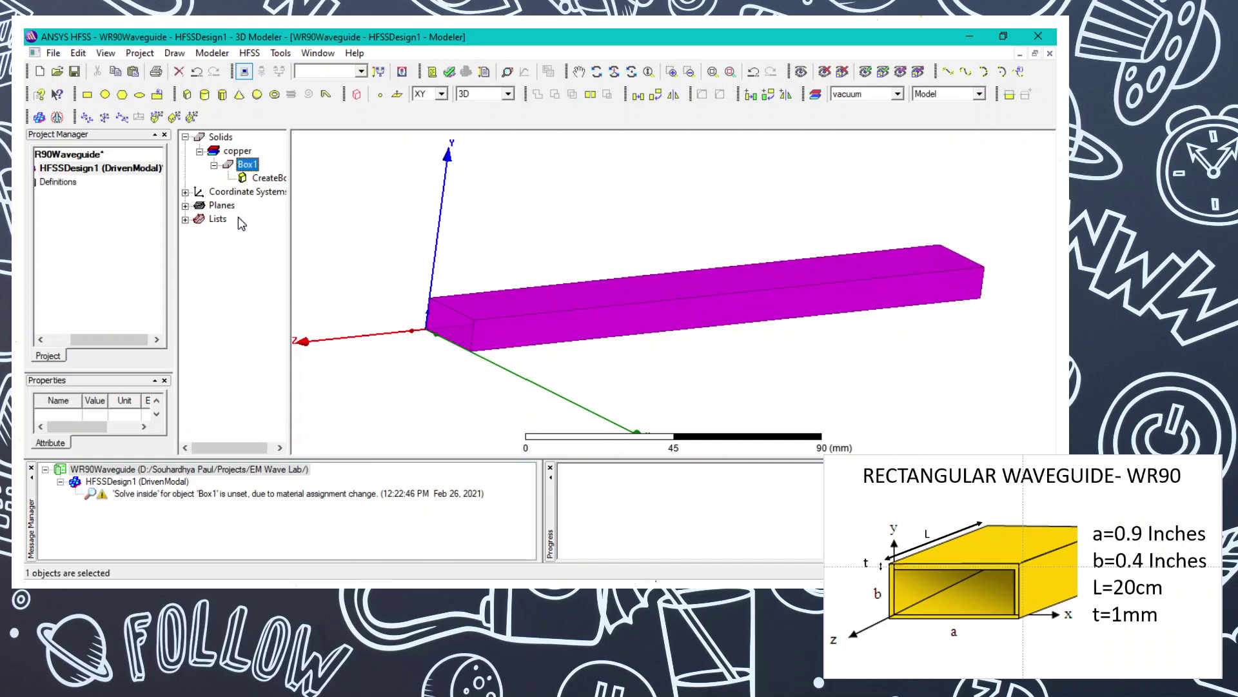
left_click(246, 192)
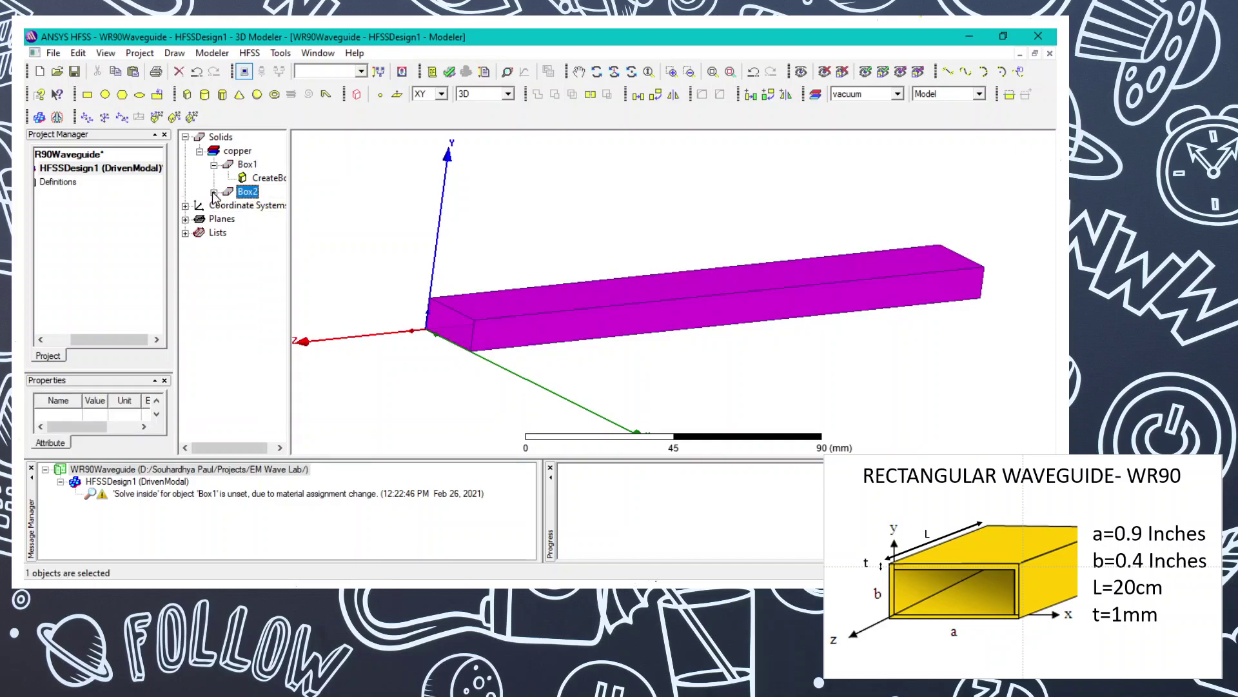
Set the duplicate box's X size to width+2*thick, defining the new variable thick as 1mm
left_click(214, 192)
double_click(252, 207)
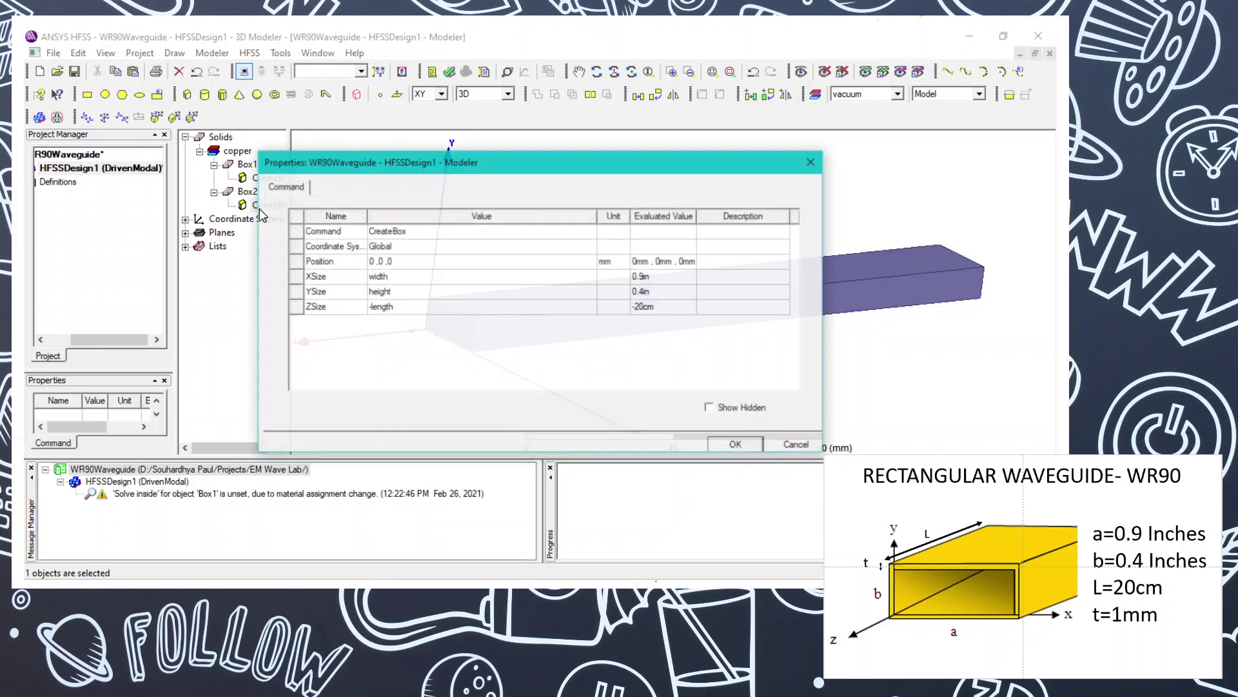
left_click(397, 276)
left_click(397, 276)
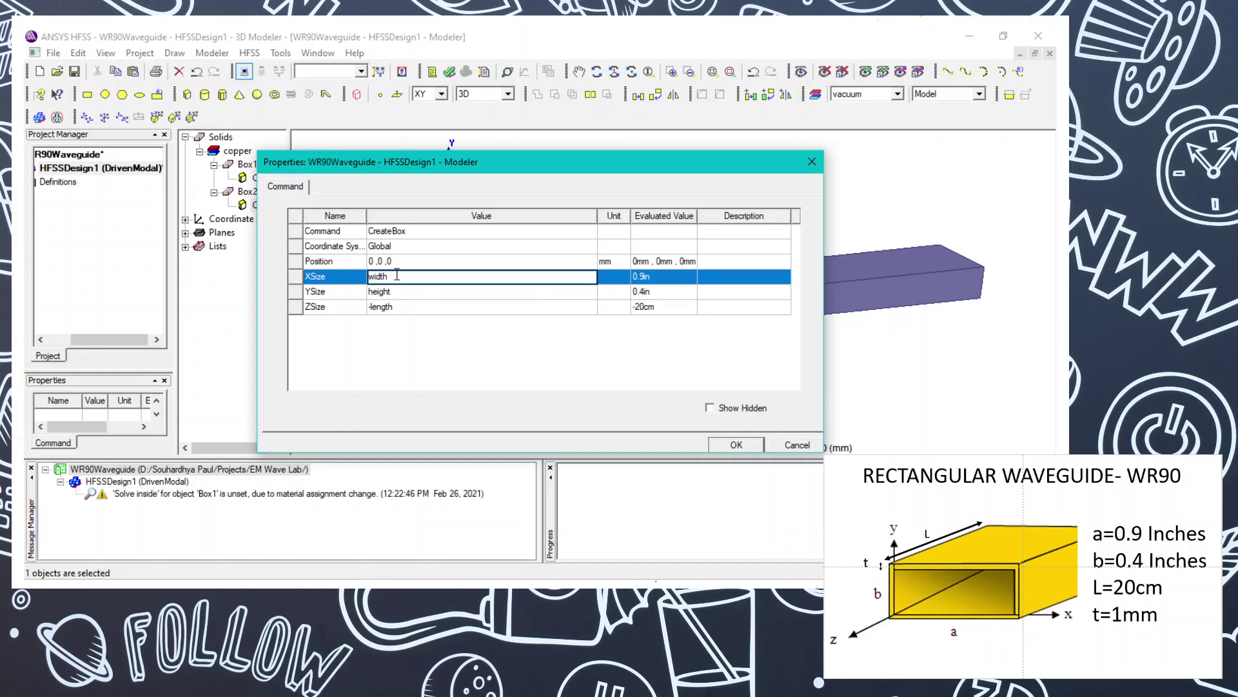
type("+2*thick")
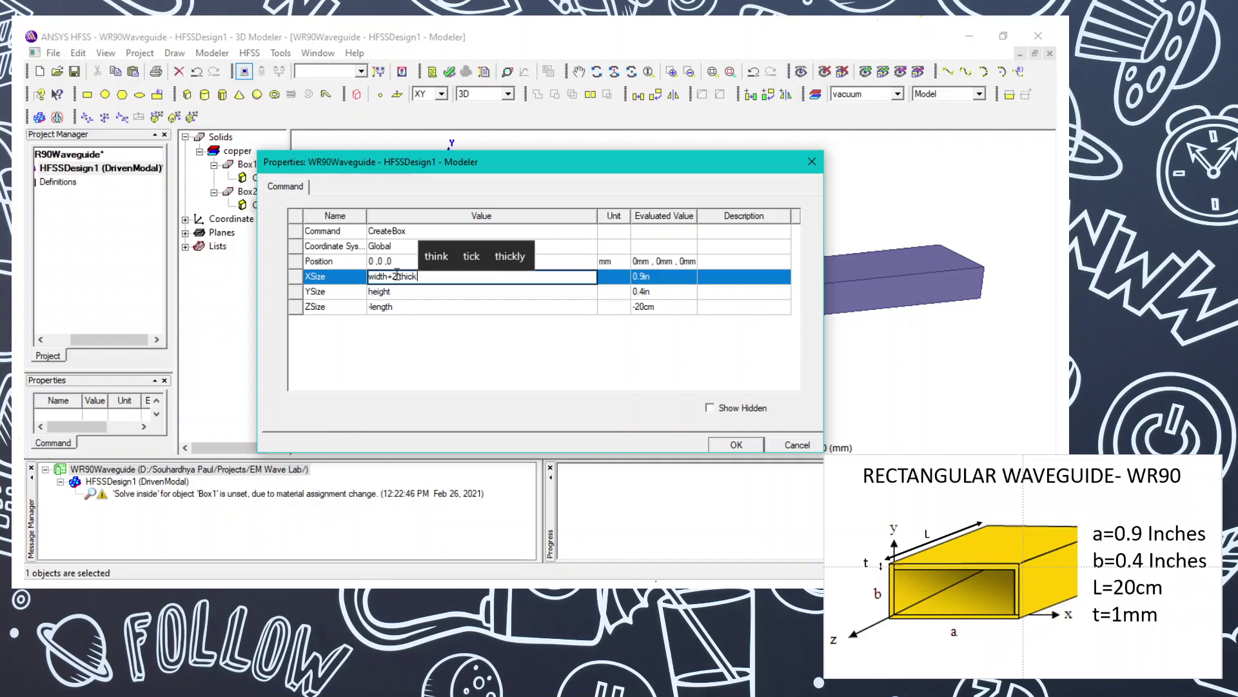
key("Return")
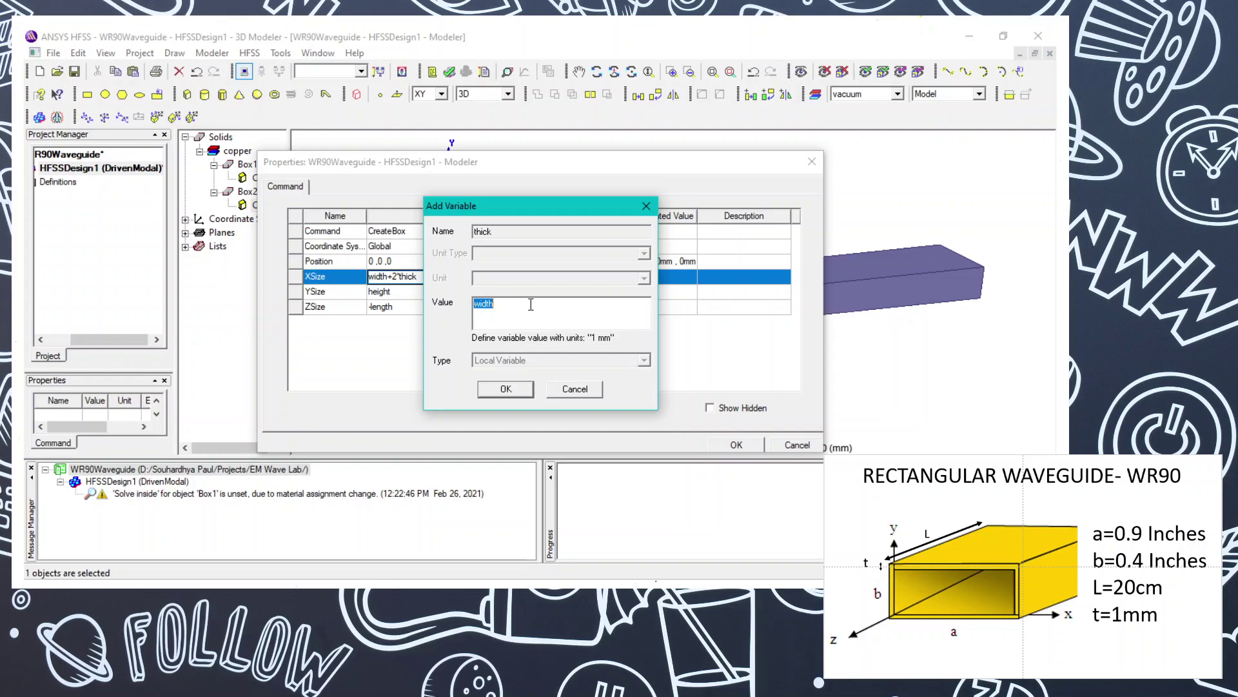
type("1mm")
left_click(517, 387)
Set the duplicate box's Y size to height+2*thick
left_click(407, 292)
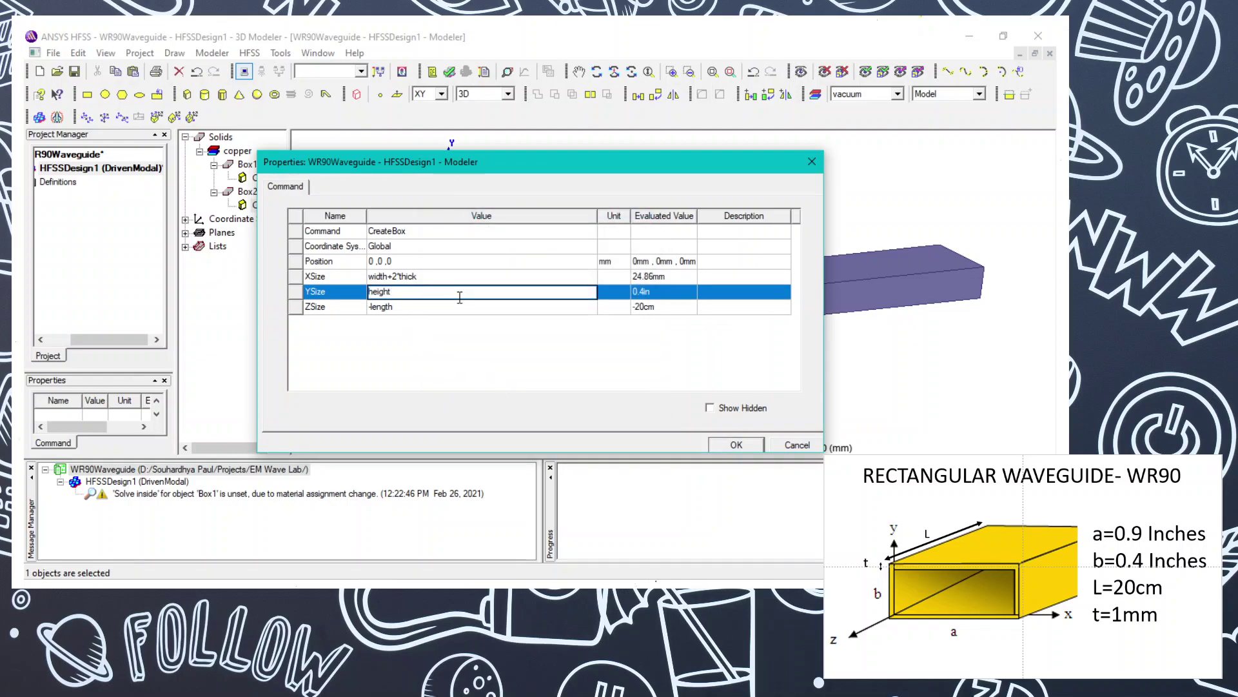
type("+2*thick")
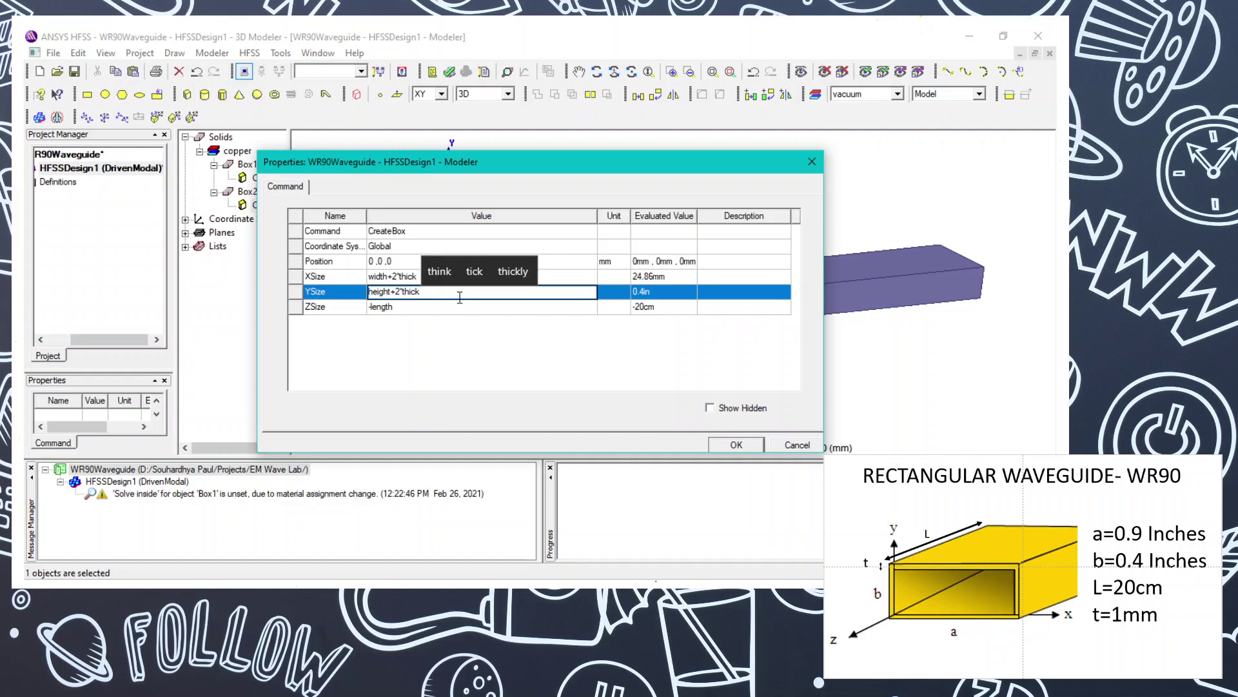
key("Return")
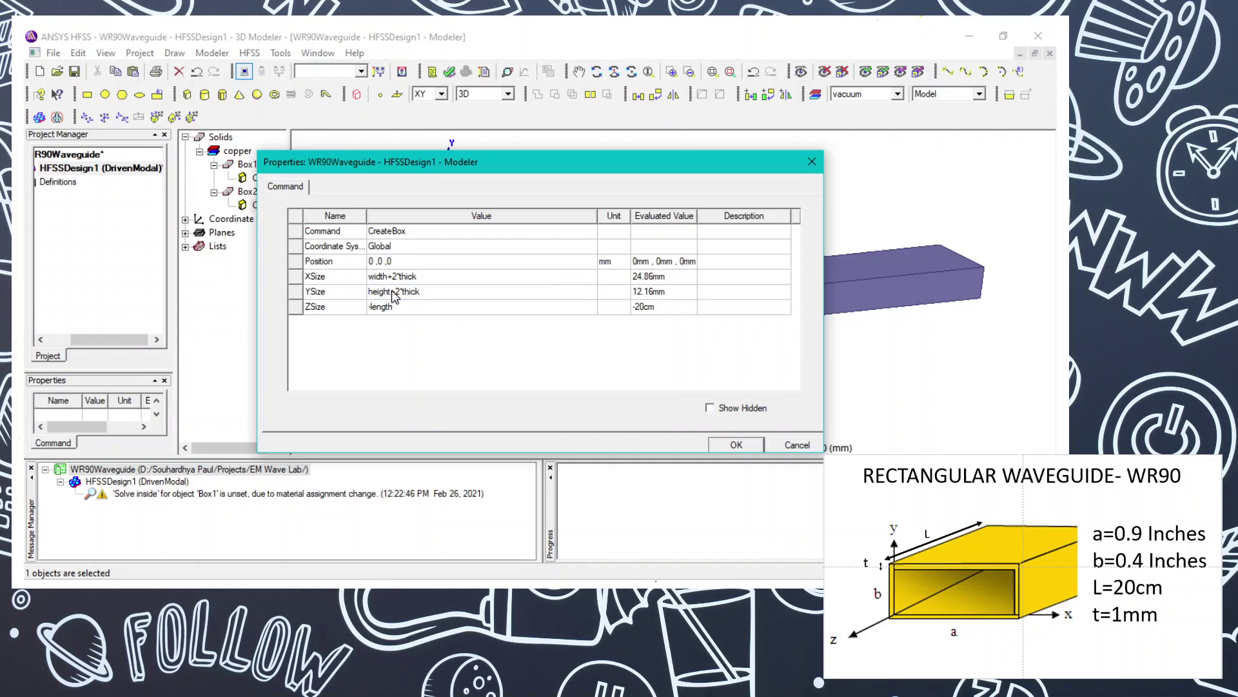
Offset the duplicate box's position to -thick in X and -thick in Y, and apply its properties
left_click(374, 264)
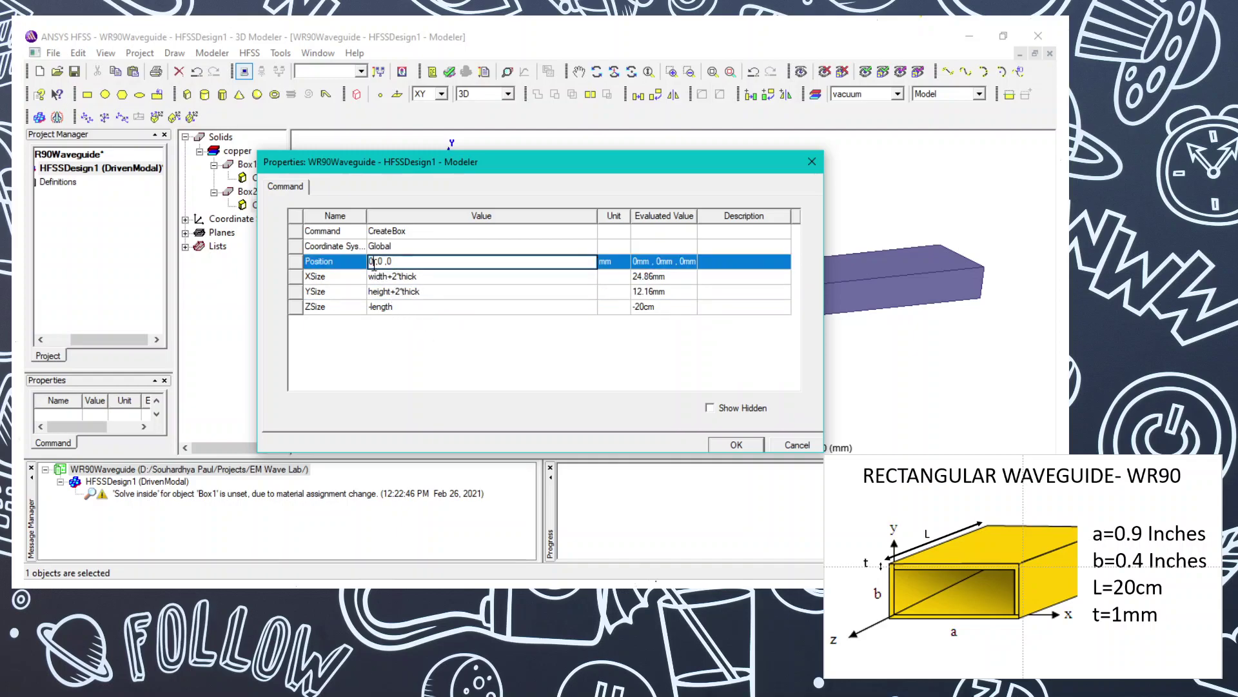
key("BackSpace")
type("-thick")
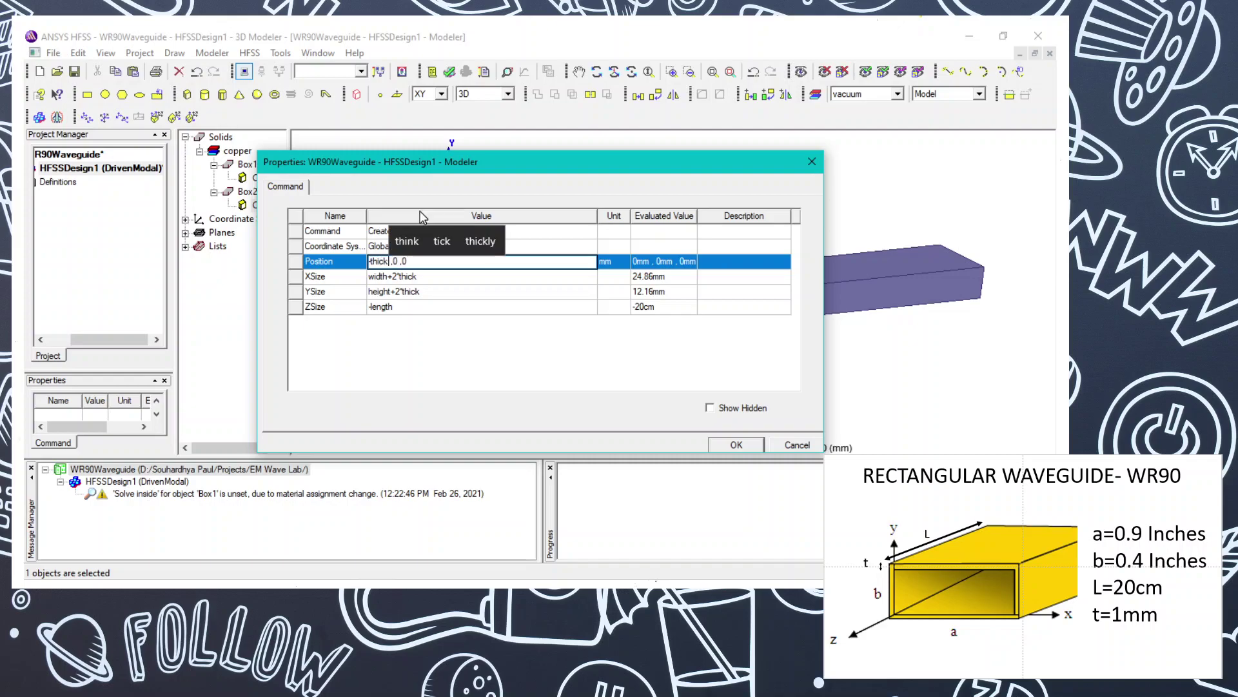
key("shift+Right")
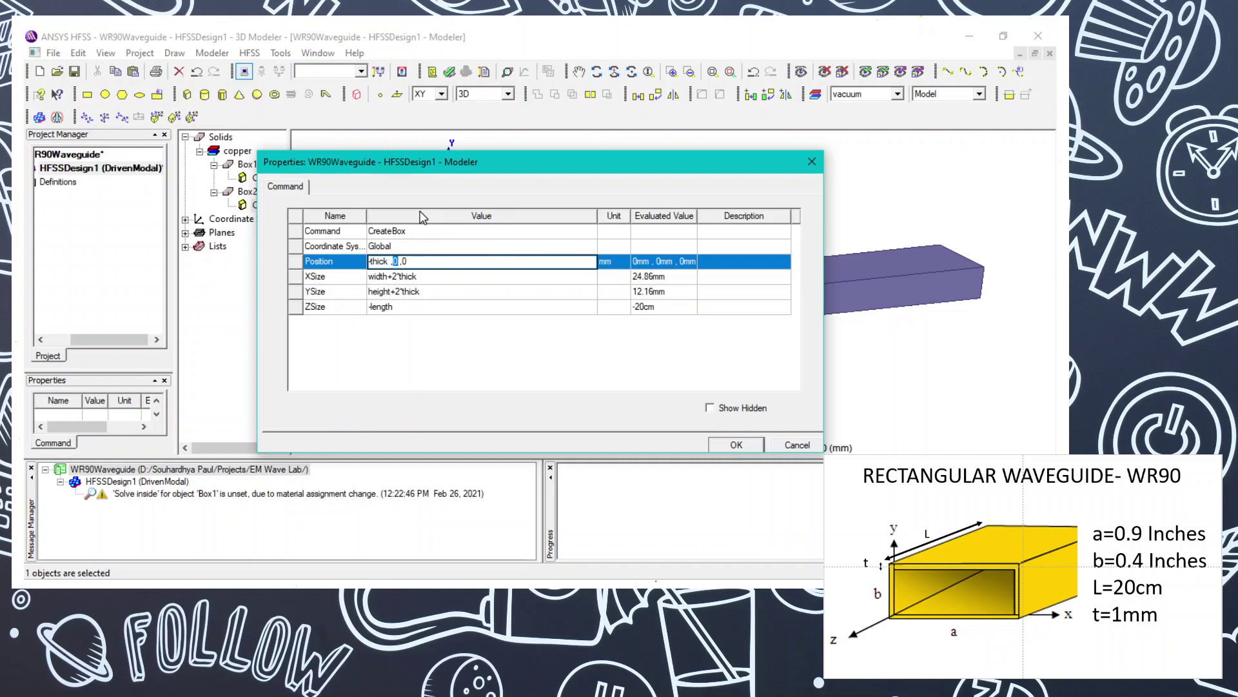
type("-thick ,")
left_click(669, 405)
left_click(736, 444)
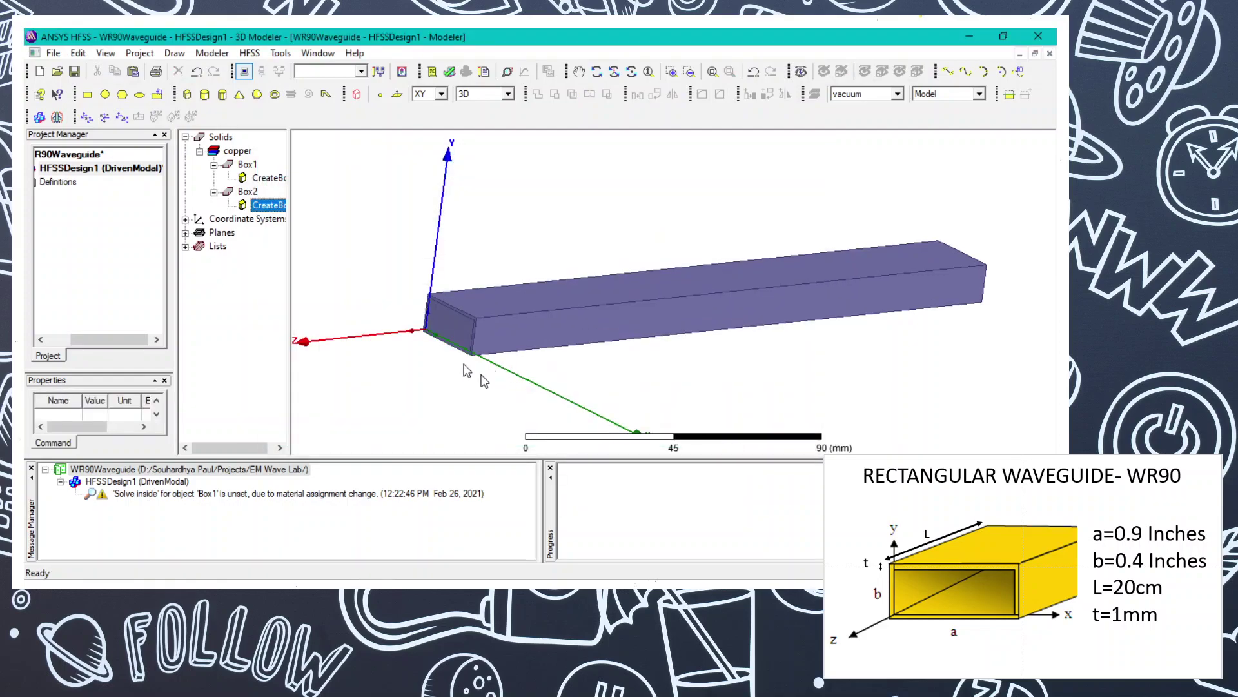
Subtract the original inner box Box1 from the larger outer box Box2, without cloning the tool object, to hollow out the waveguide
scroll(437, 354, "up", 3)
scroll(419, 326, "up", 3)
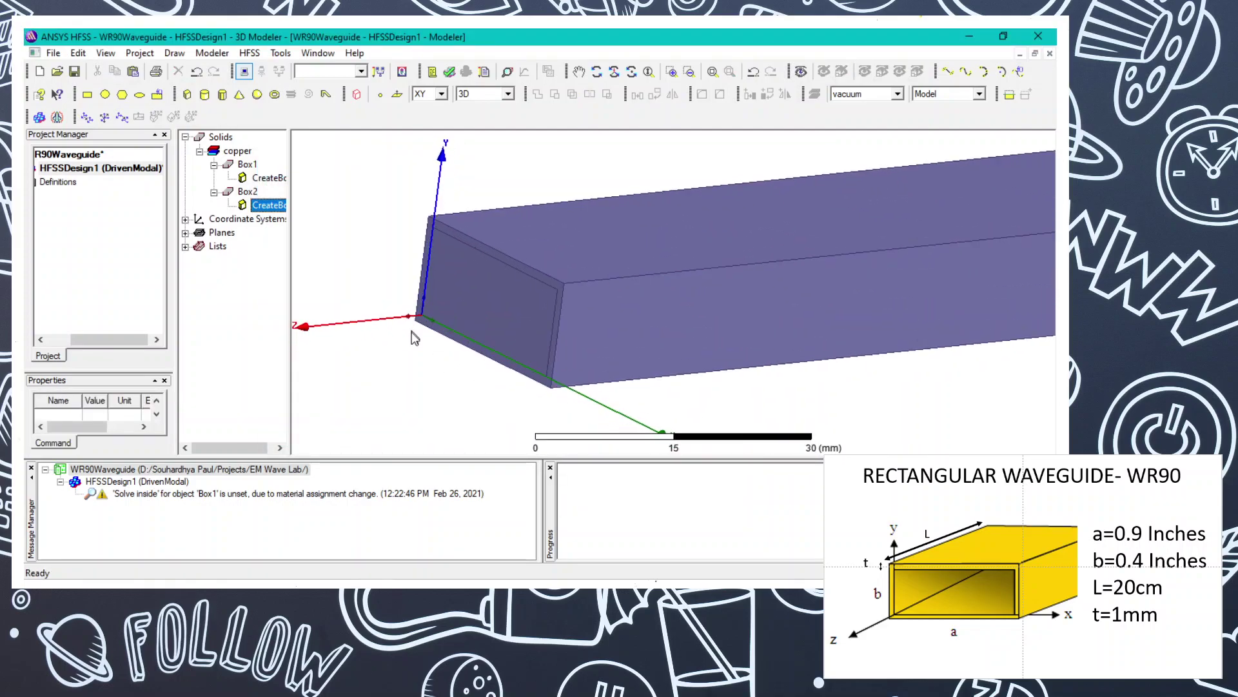
left_click(247, 165)
left_click(248, 192)
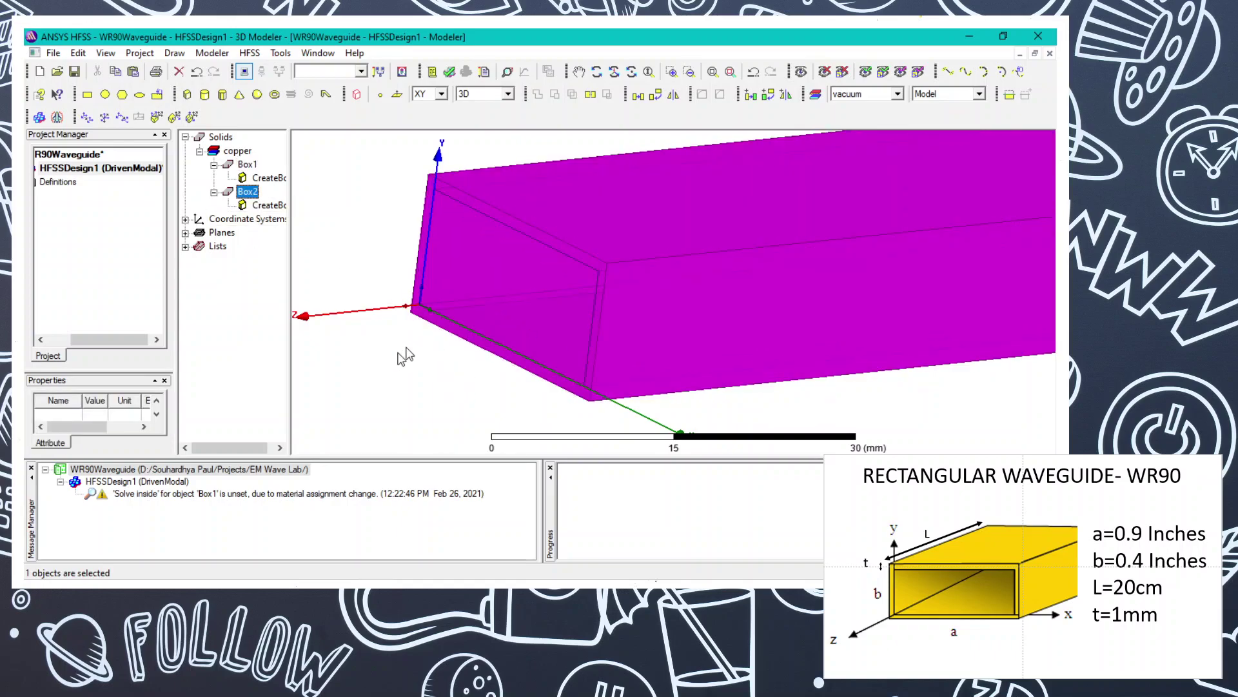
left_click(416, 391)
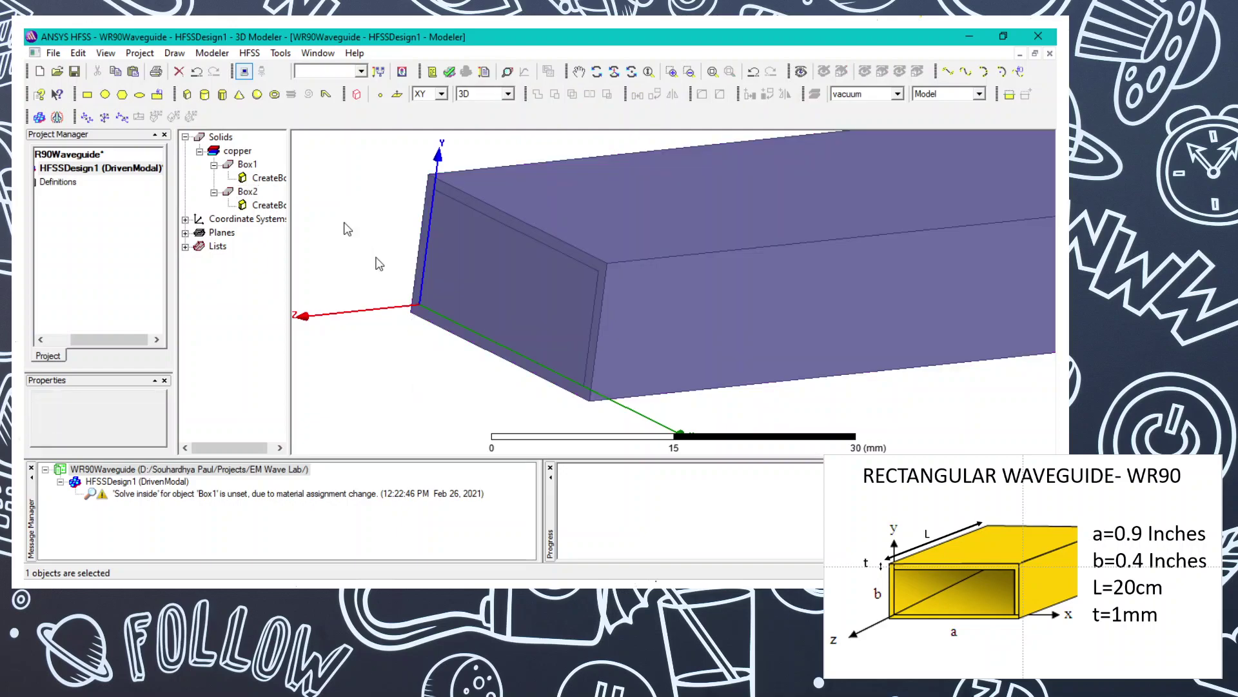
left_click(252, 192)
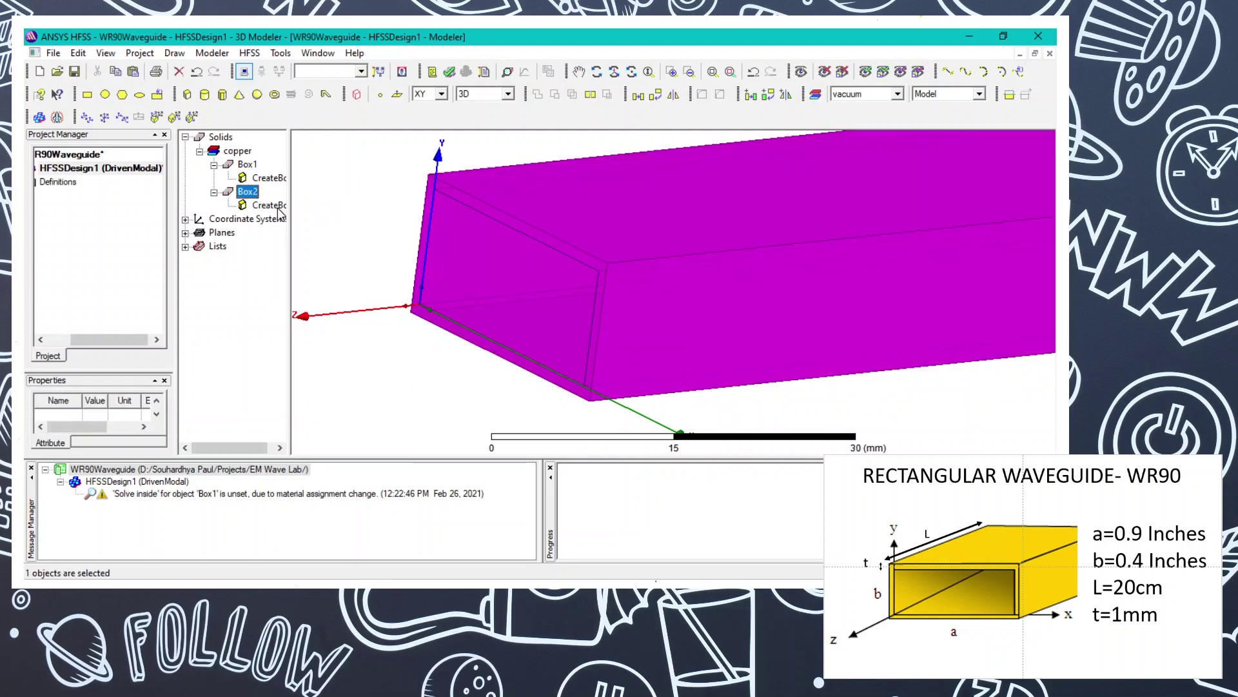
left_click(247, 165, "ctrl")
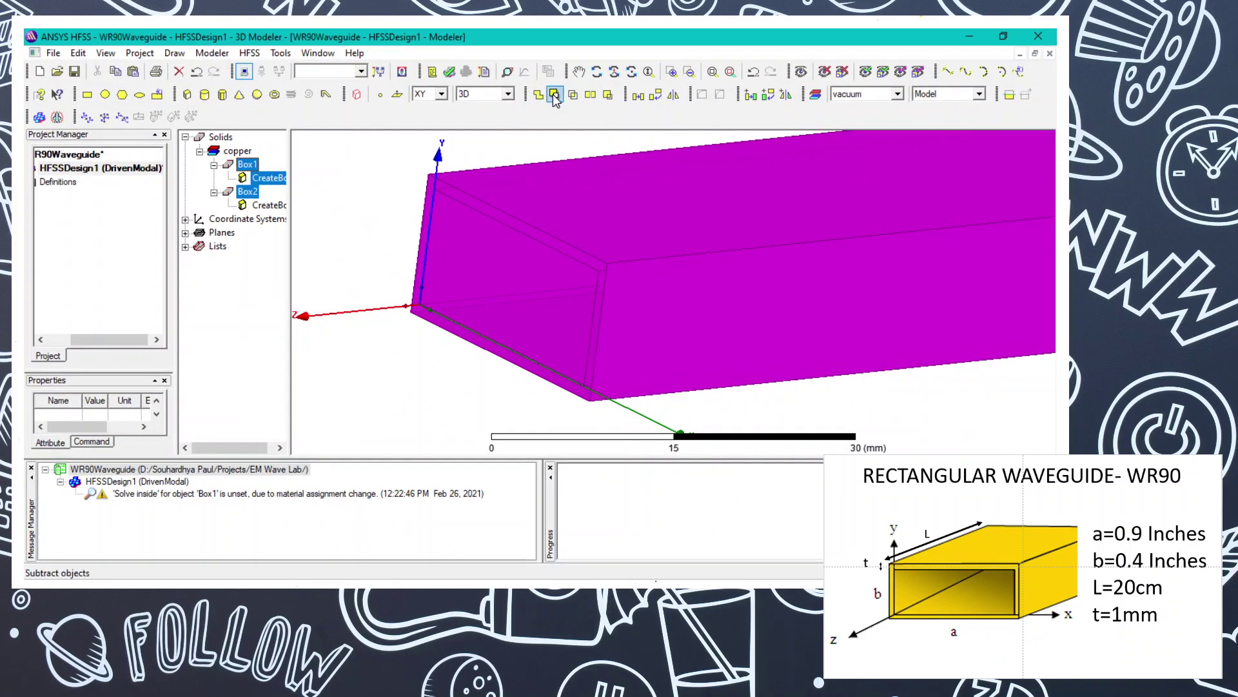
left_click(554, 95)
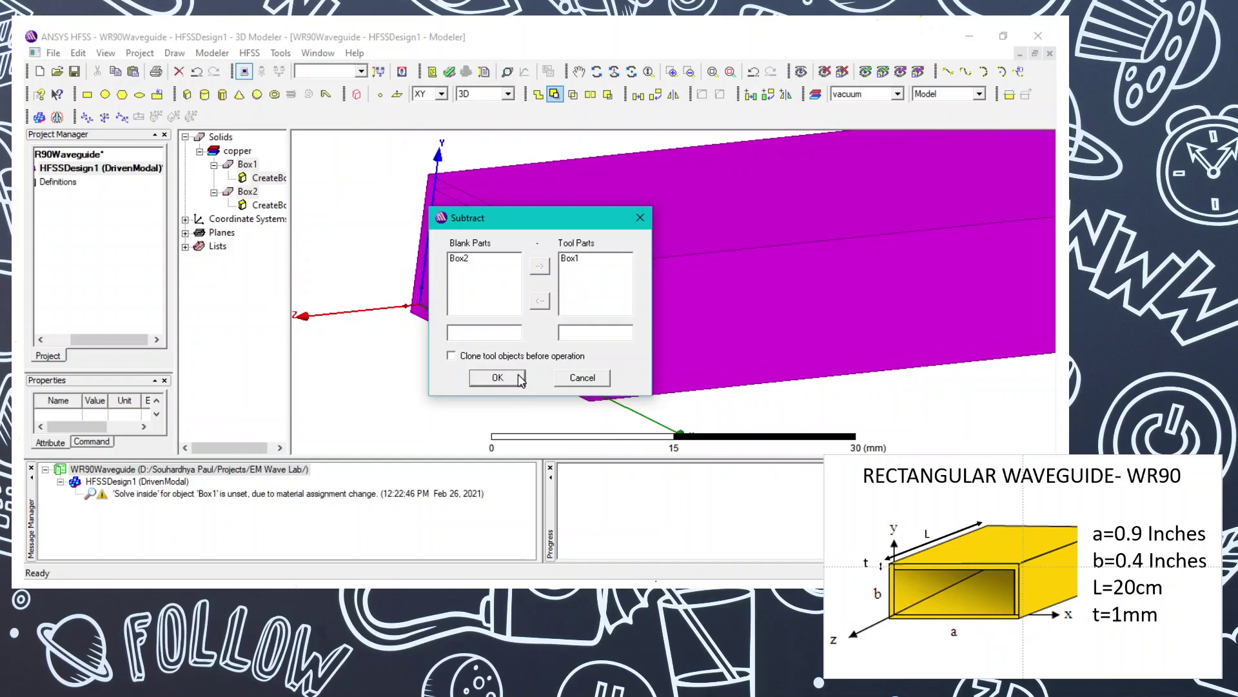
left_click(497, 377)
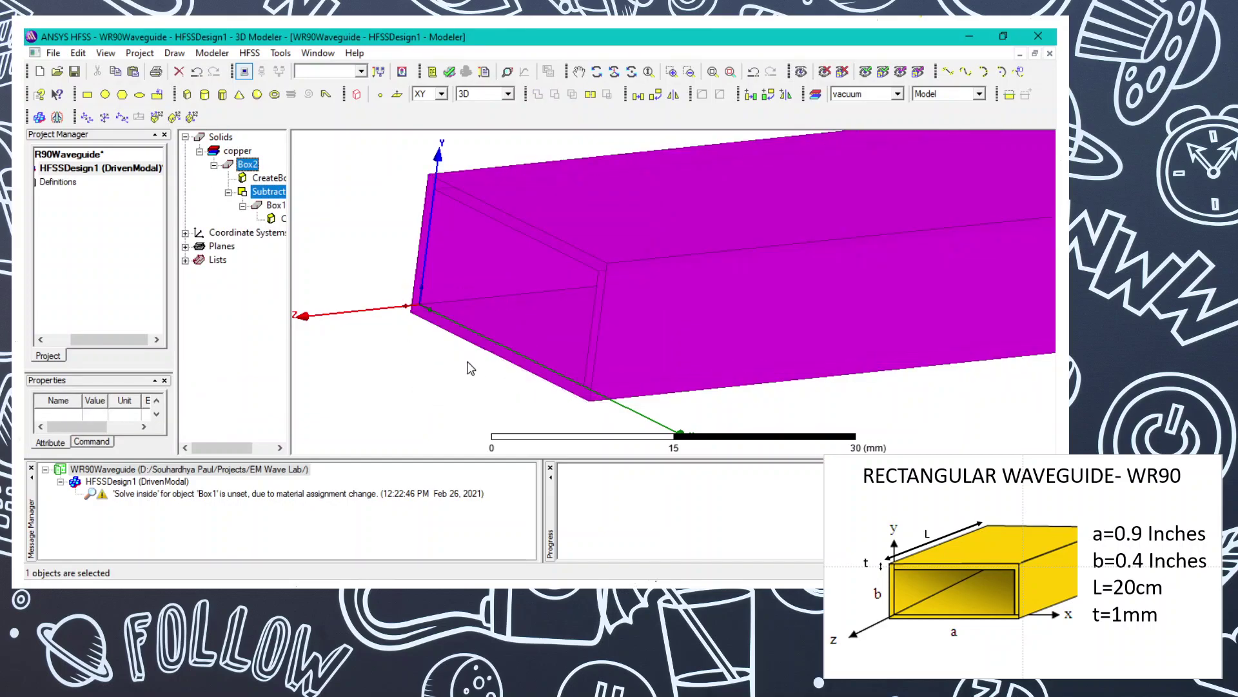
scroll(480, 368, "down", 1)
scroll(481, 368, "down", 4)
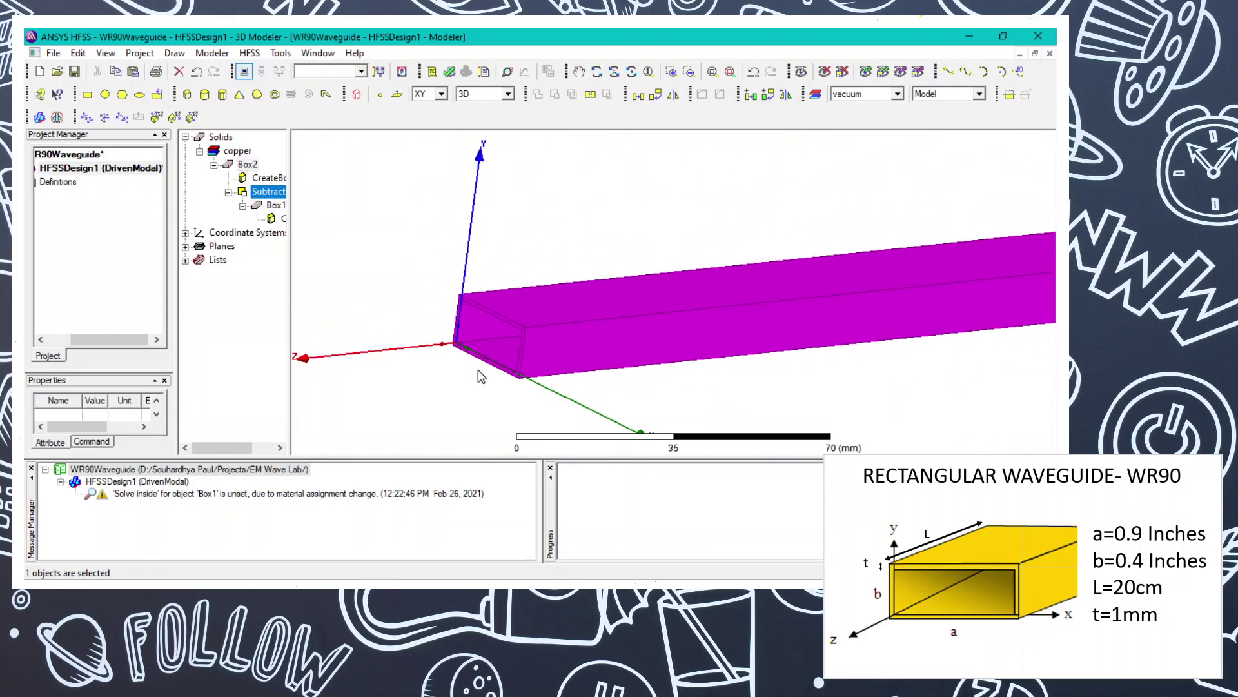
Change the color of the hollow copper waveguide body Box2 to the grey custom color
left_click_drag(524, 366, 554, 362, "alt")
left_click_drag(553, 349, 506, 359)
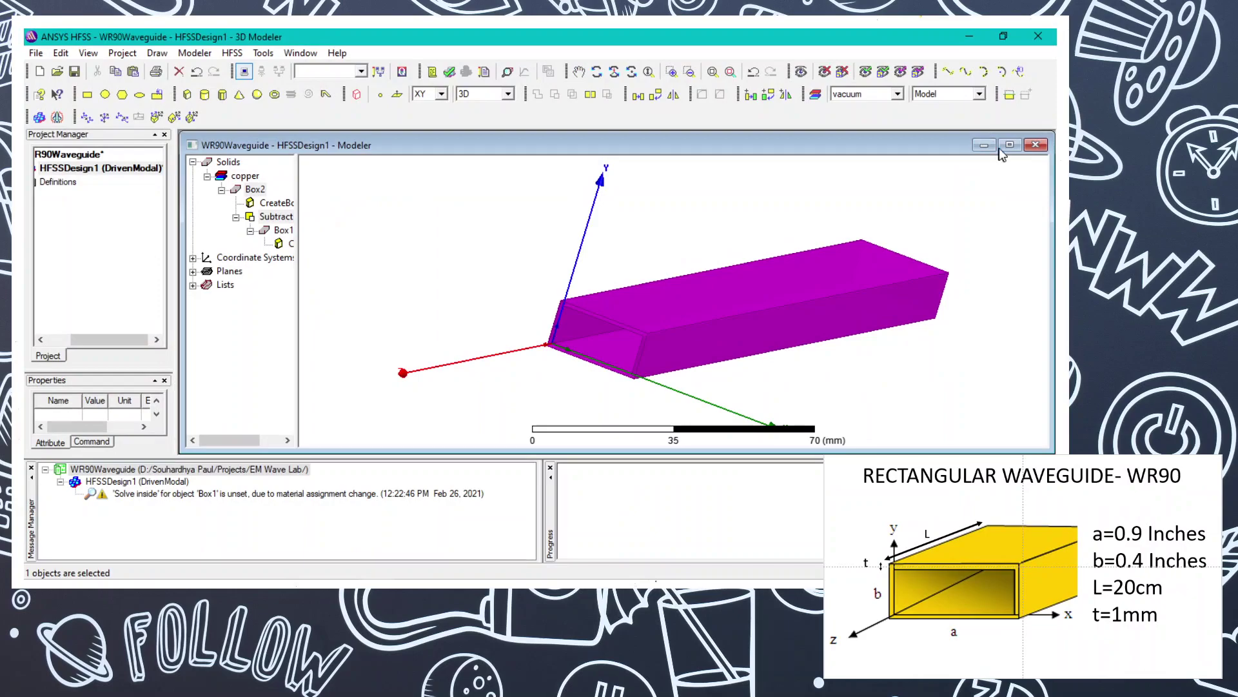
left_click(1009, 145)
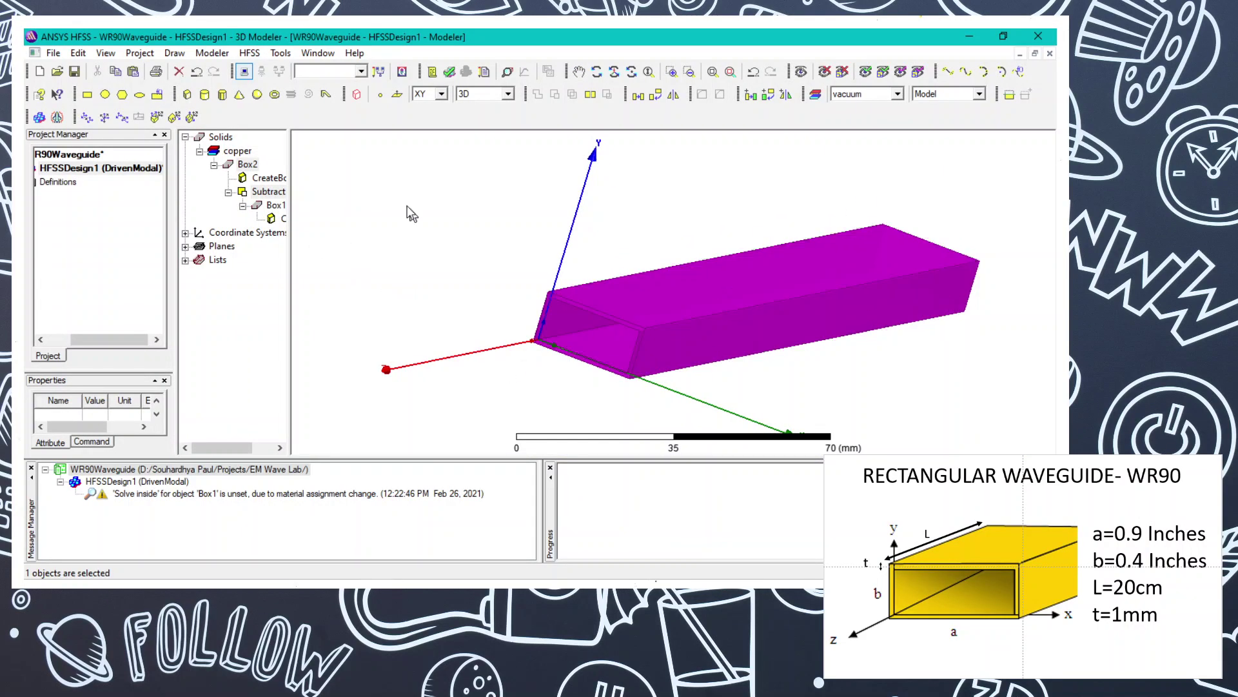
left_click(247, 163)
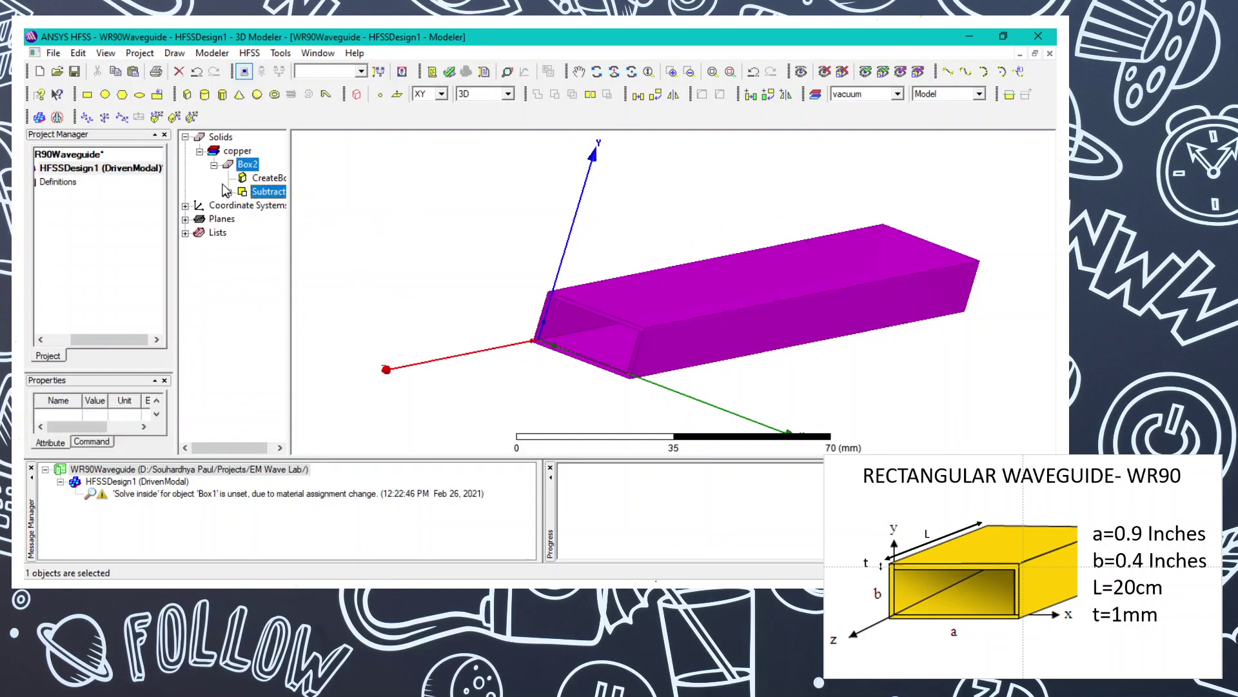
left_click(214, 164)
double_click(240, 153)
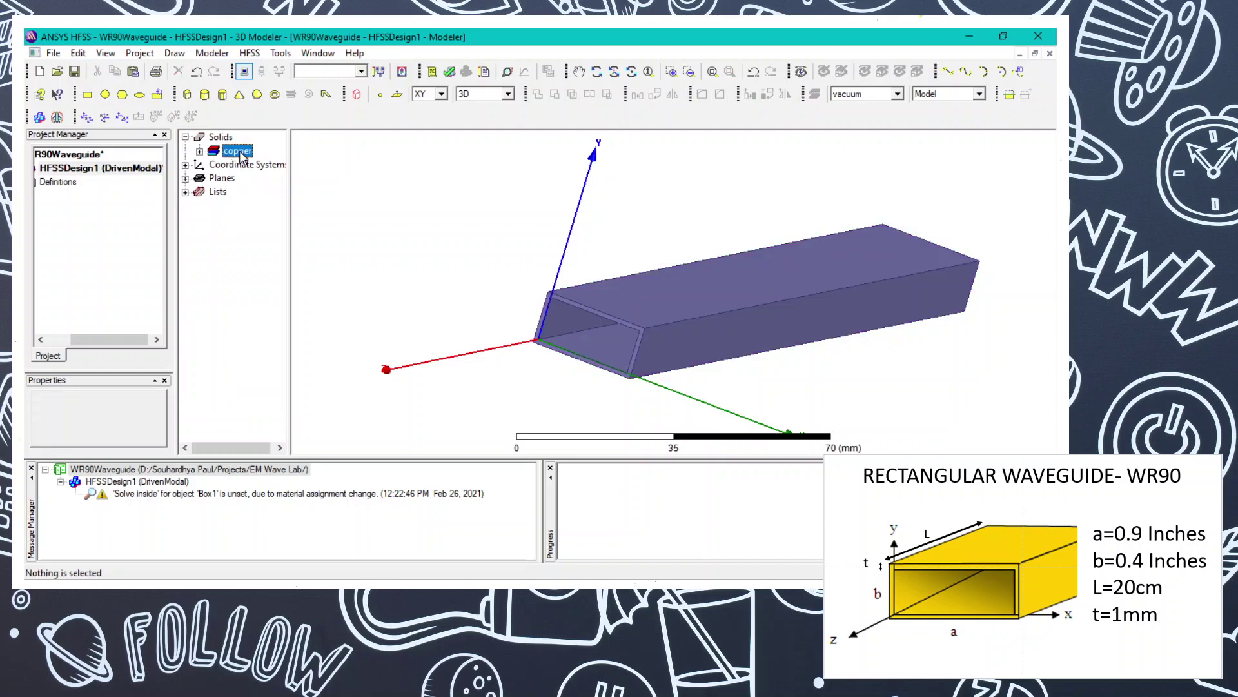
left_click(200, 151)
double_click(247, 164)
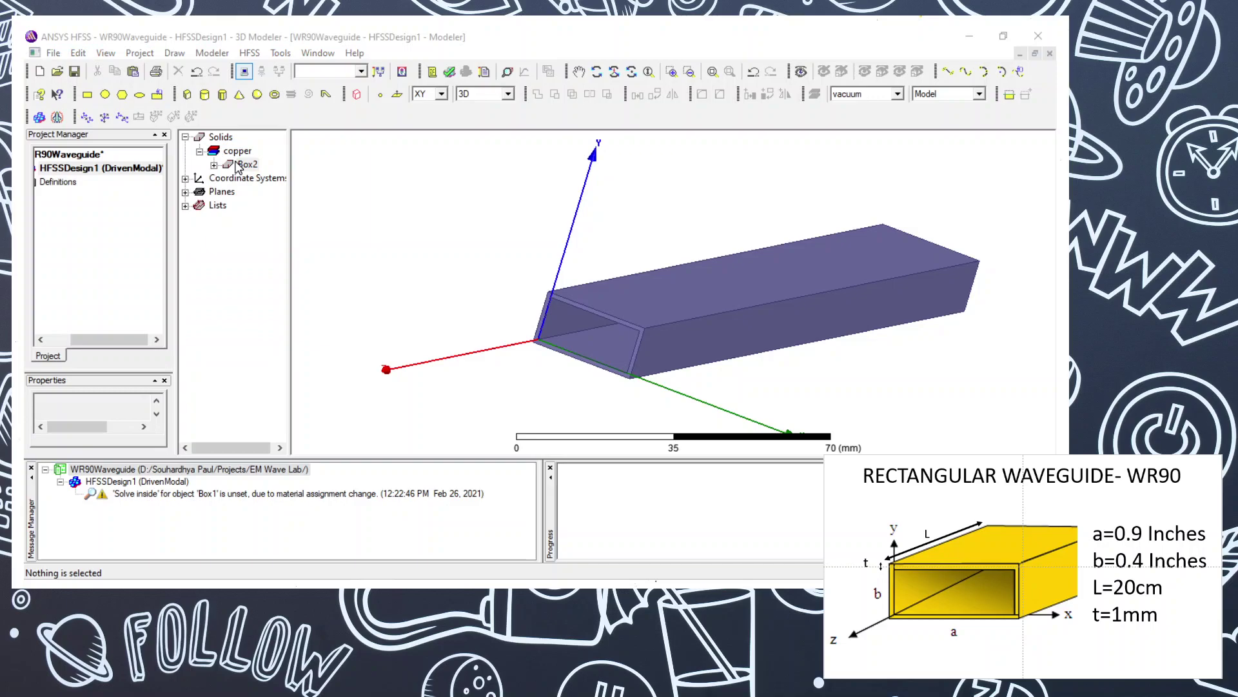
left_click(494, 322)
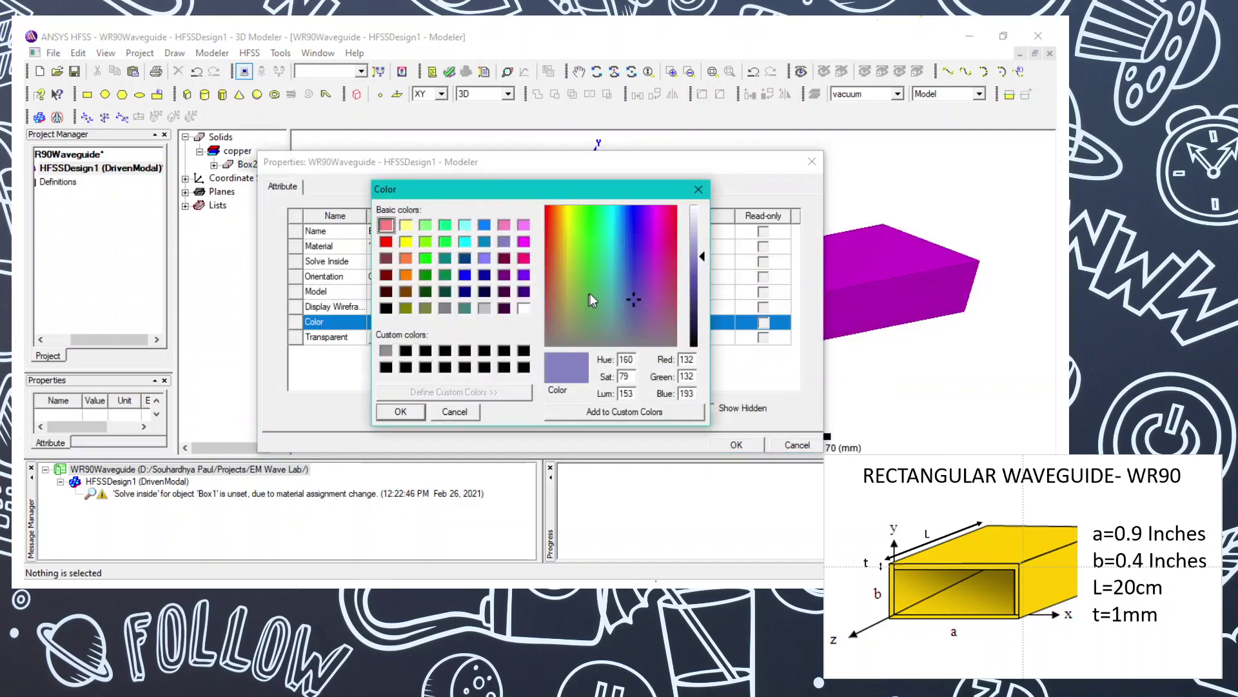
left_click(385, 350)
left_click(416, 409)
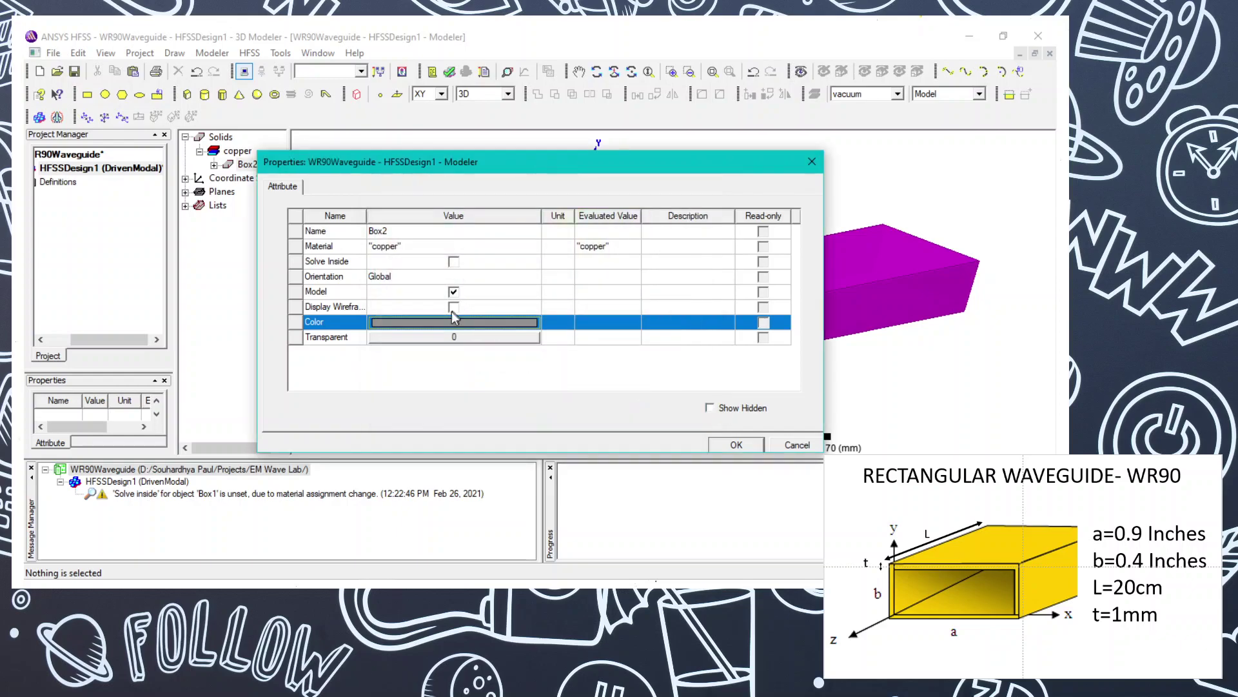
Set the transparency of the copper waveguide body to 0.8 and apply its attributes
left_click(454, 336)
double_click(613, 294)
type("0.8")
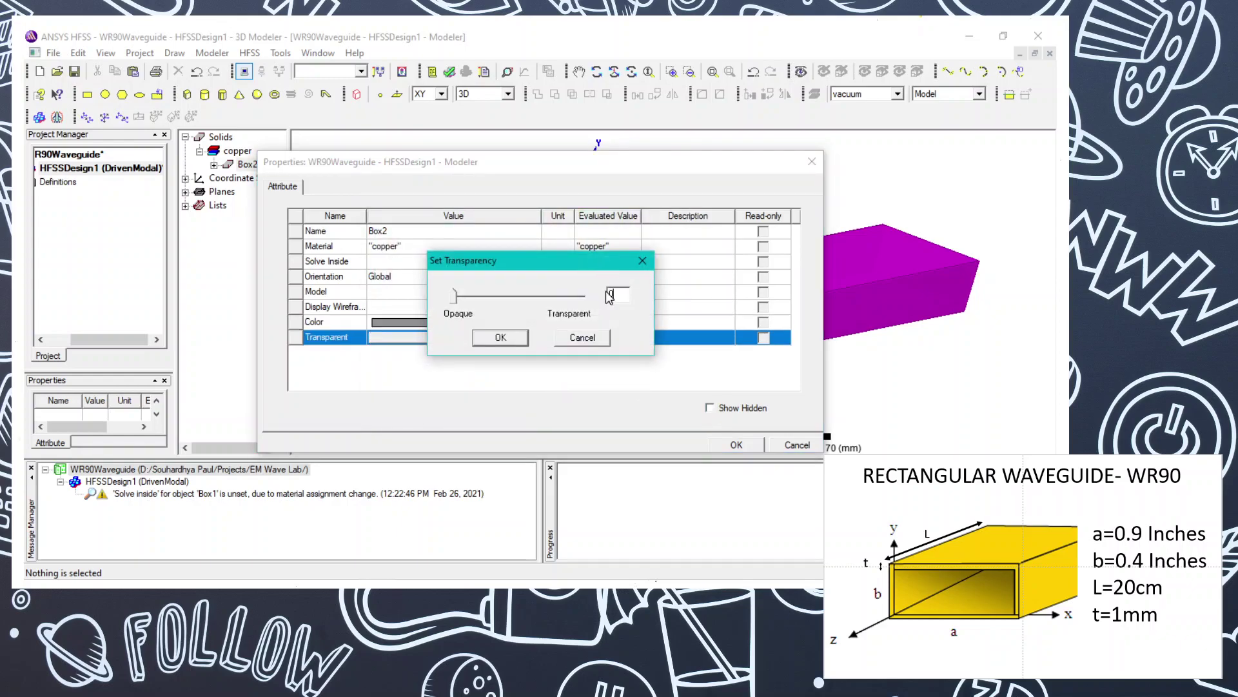
left_click(502, 339)
left_click(736, 445)
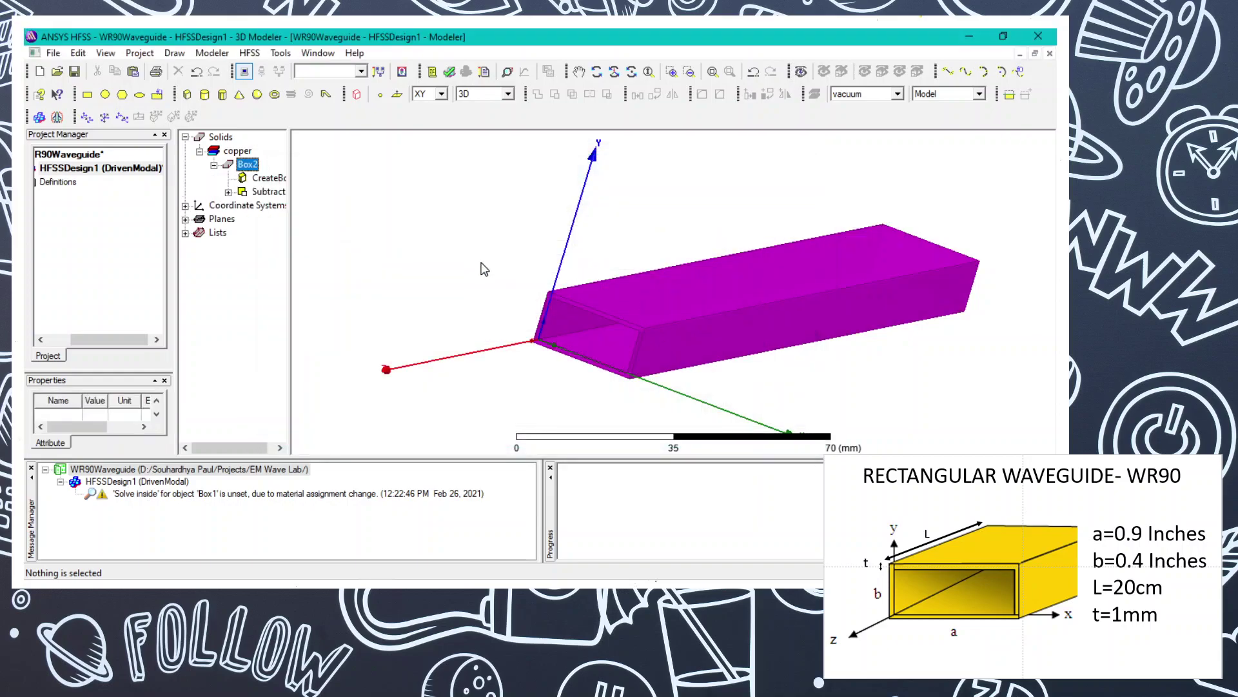
left_click_drag(503, 394, 535, 394, "alt")
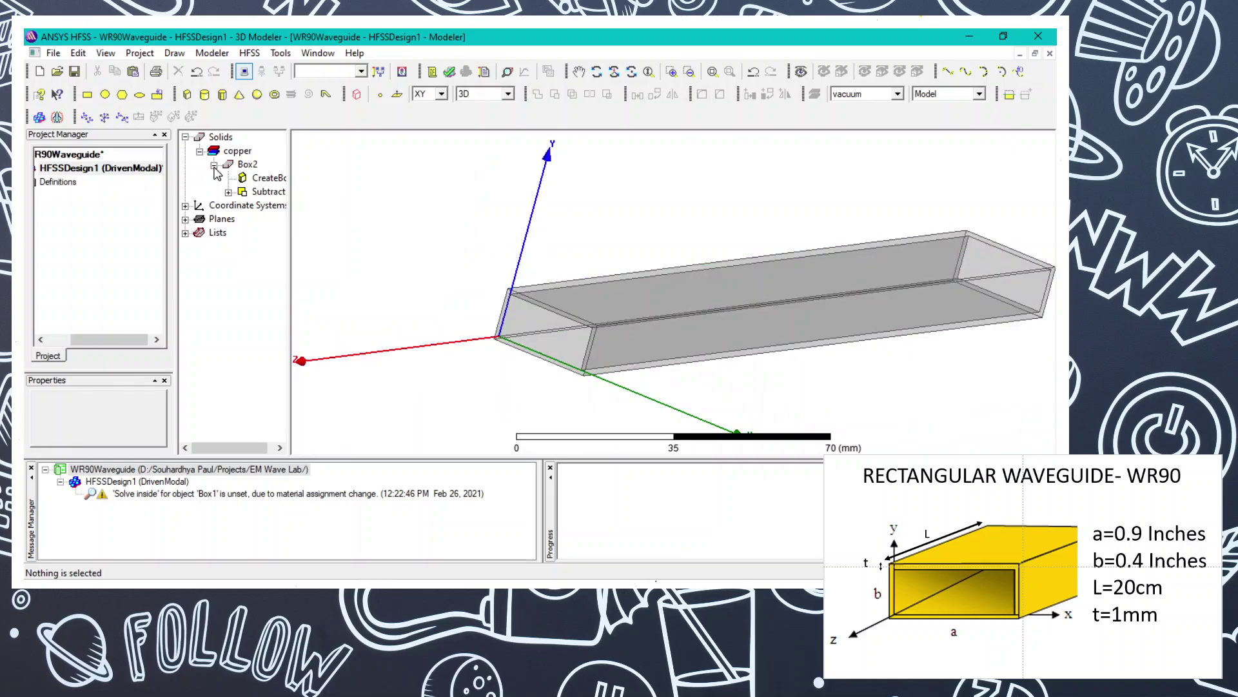
Duplicate the hollow copper body Box2 in place by copying and pasting it
left_click(214, 166)
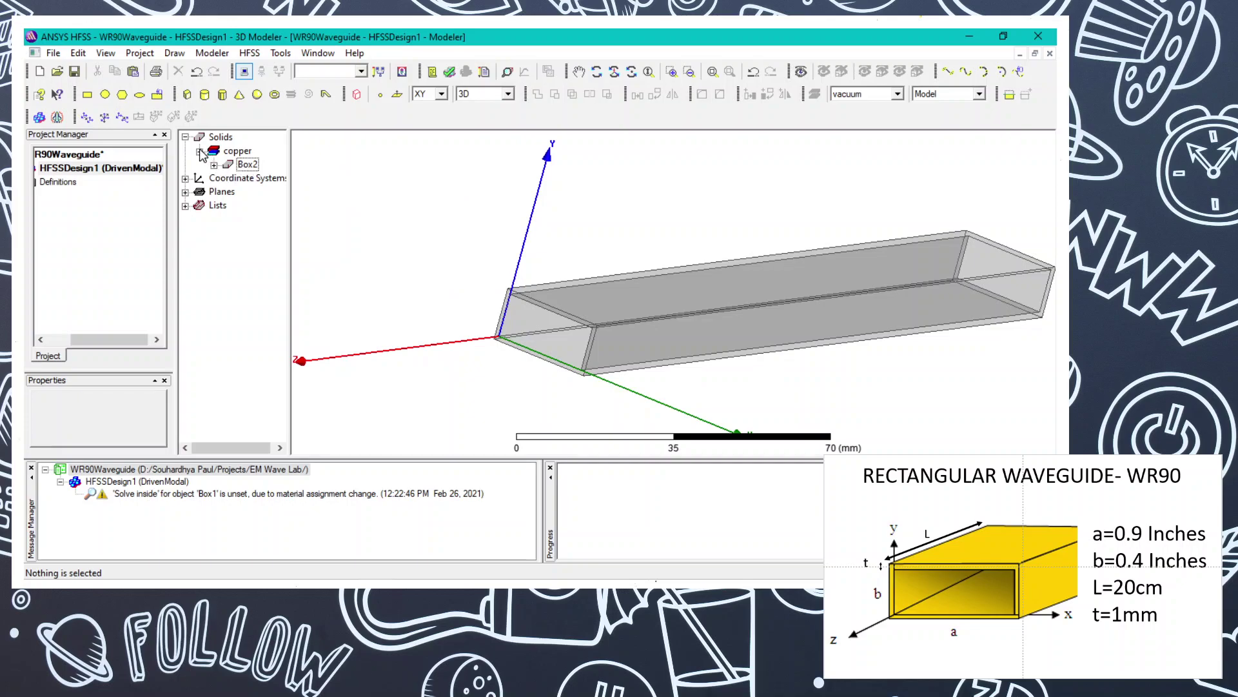
left_click(236, 152)
left_click(251, 167)
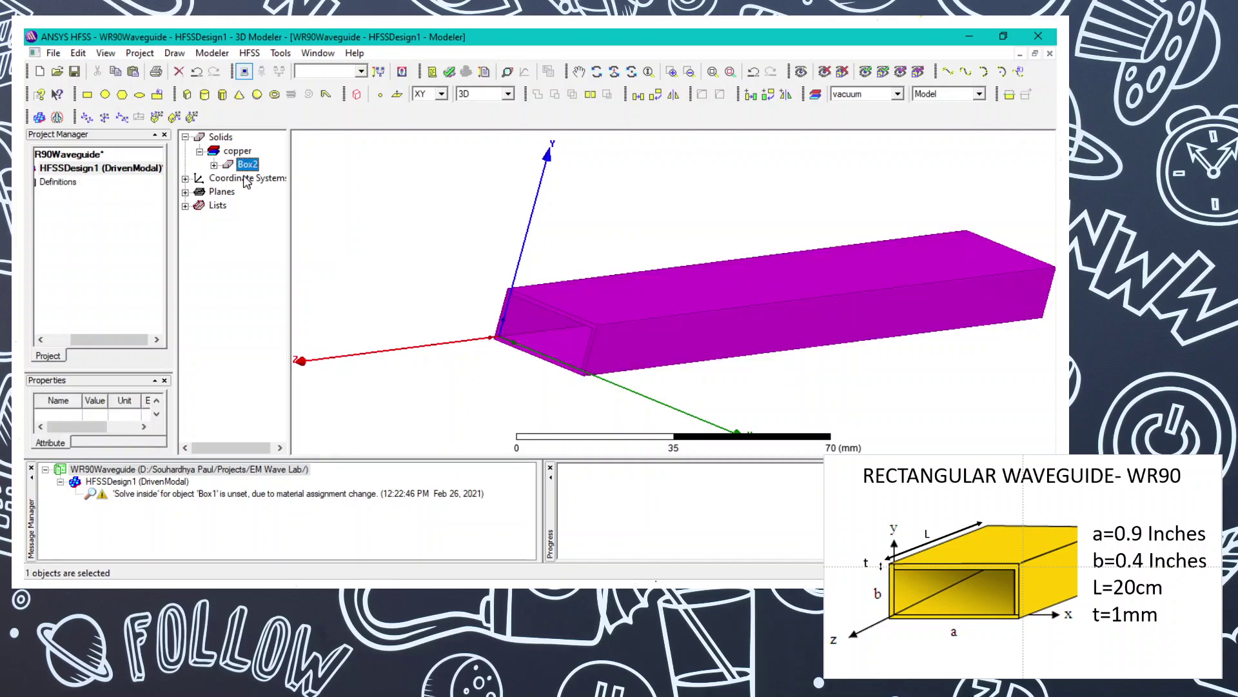
key("ctrl+c")
key("ctrl+v")
Assign vacuum as the material of the duplicate Box3 and set its transparency to 0.95
double_click(247, 178)
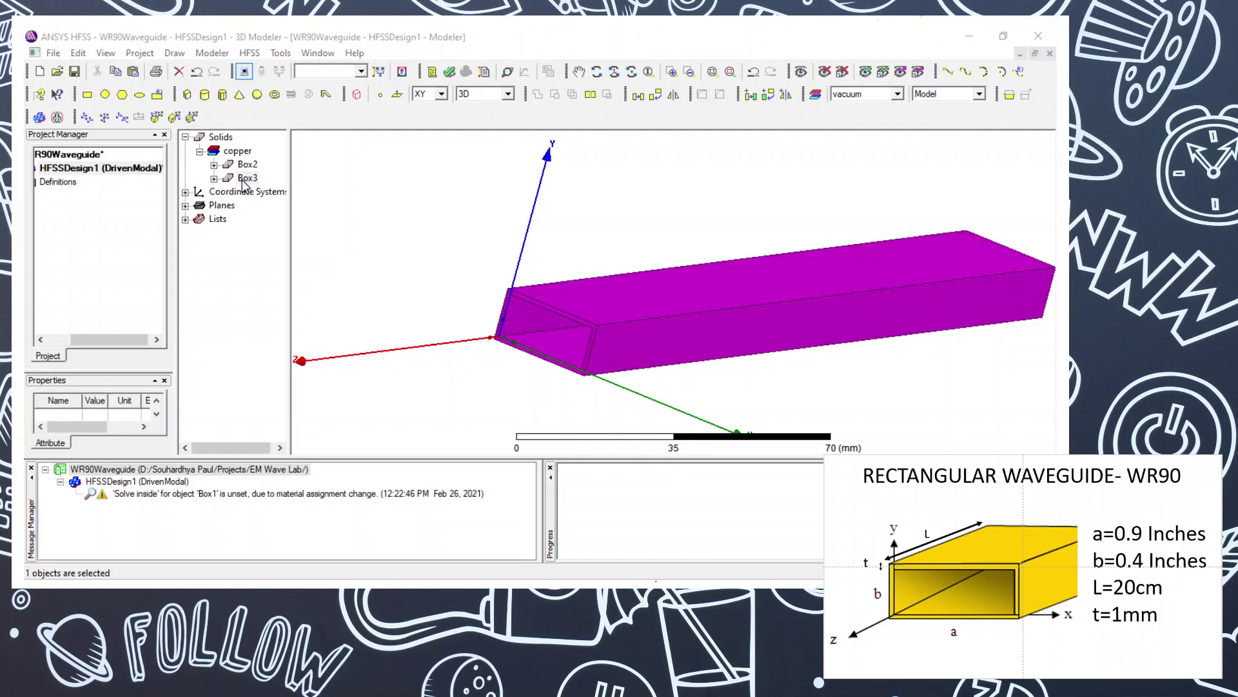
left_click(399, 243)
left_click(399, 290)
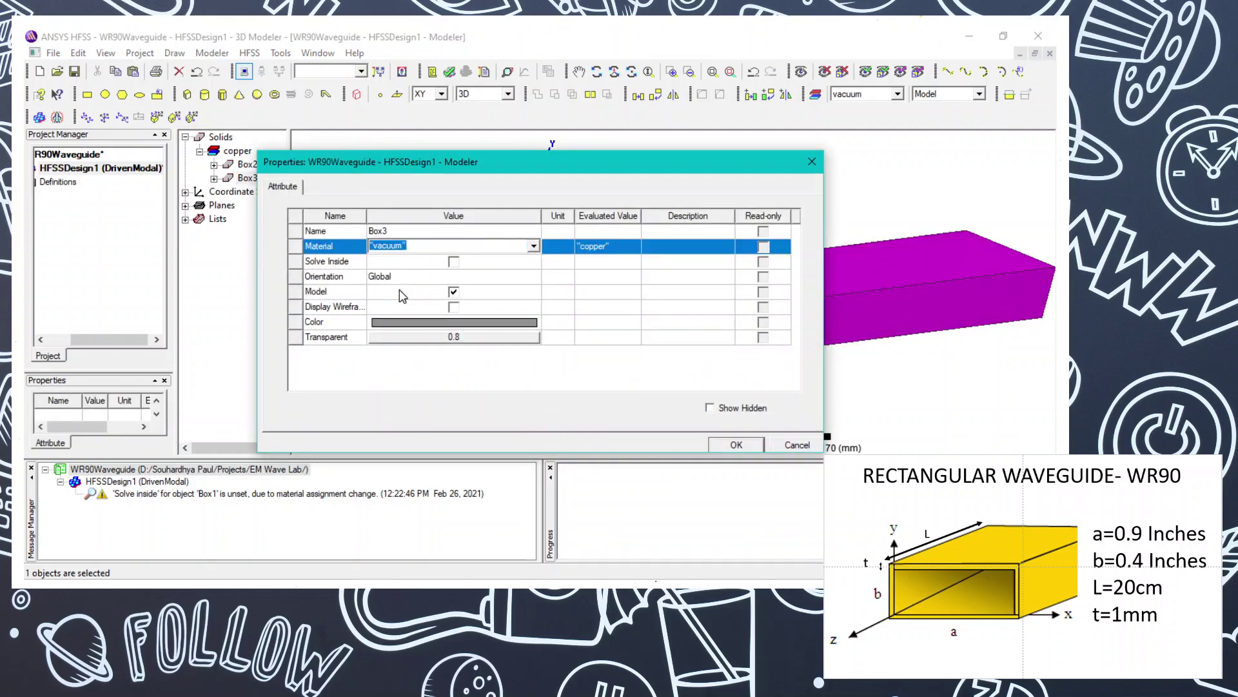
left_click(467, 337)
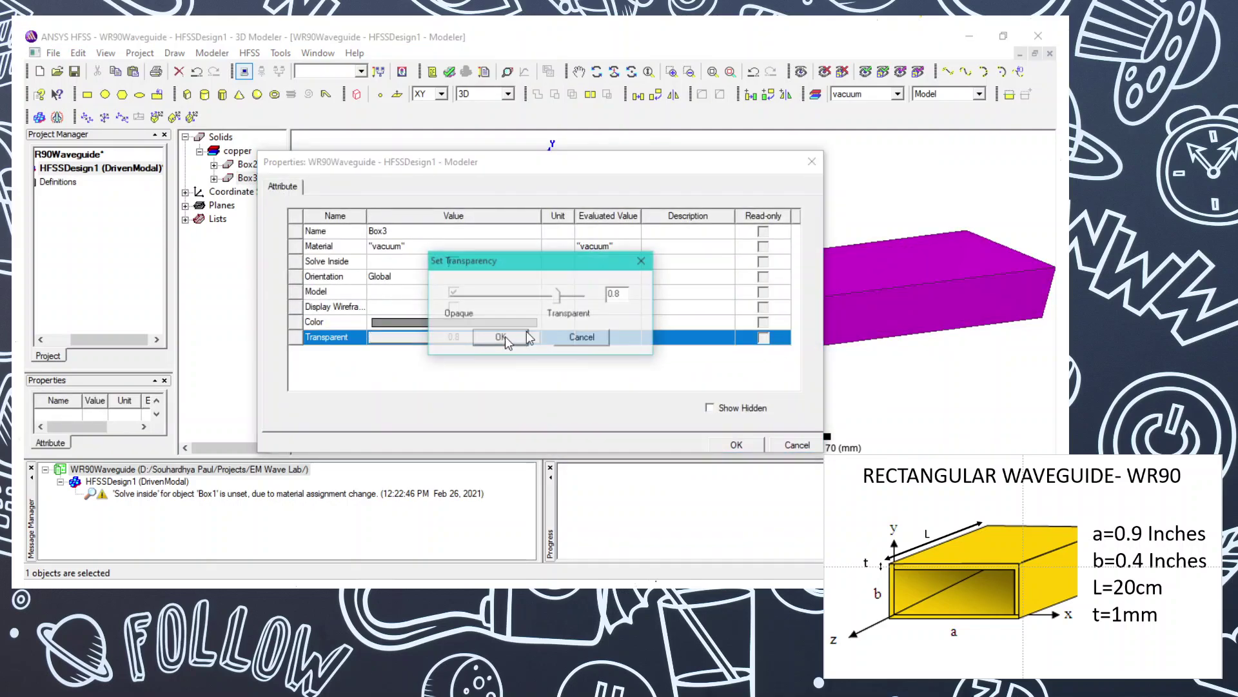
left_click(624, 293)
key("BackSpace")
type("9")
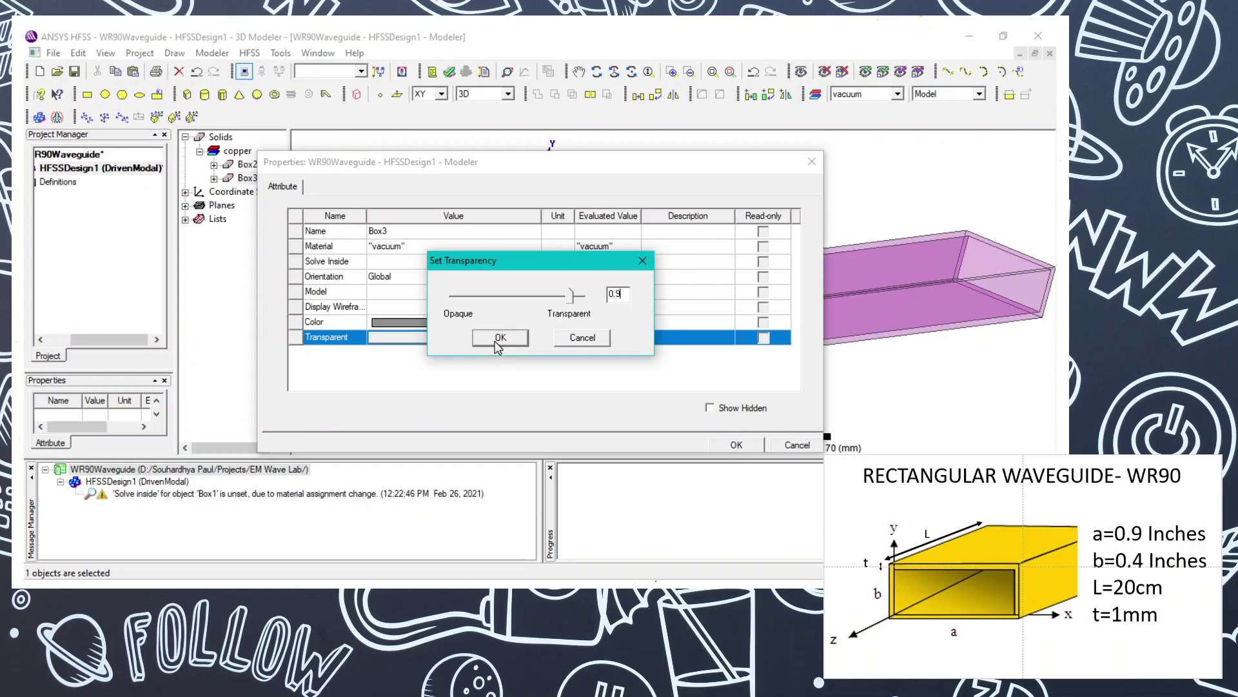
type("5")
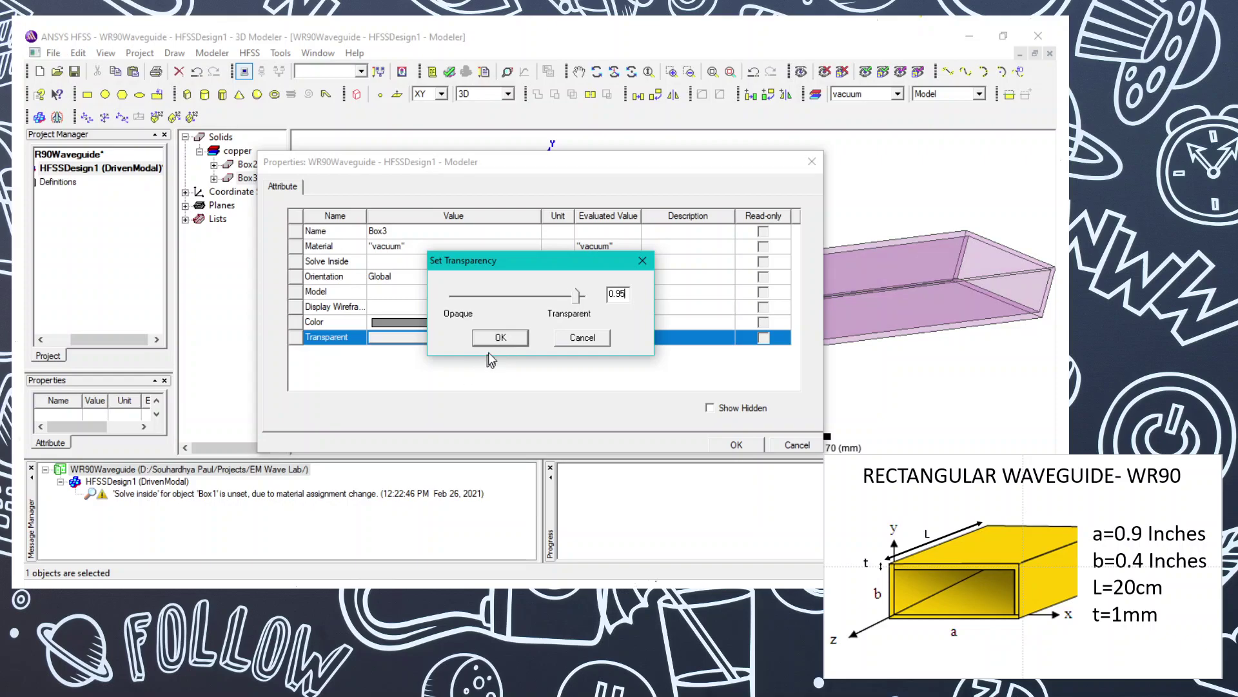
left_click(508, 335)
left_click(736, 445)
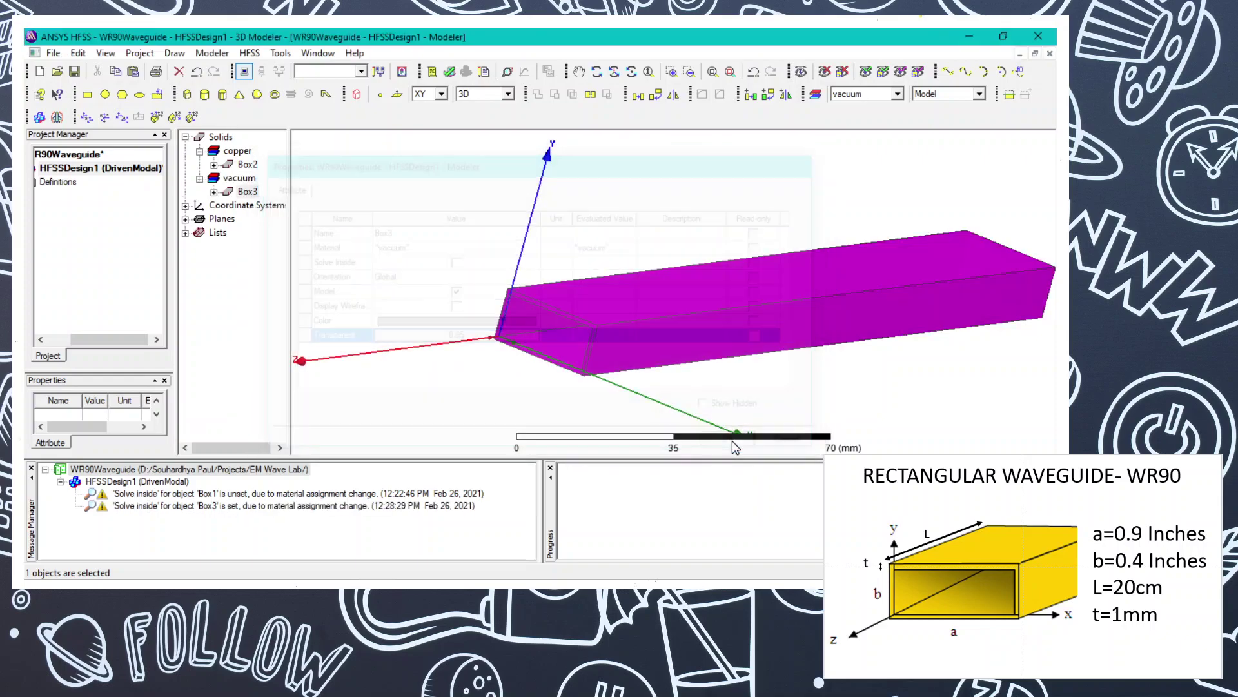
left_click(199, 179)
double_click(248, 192)
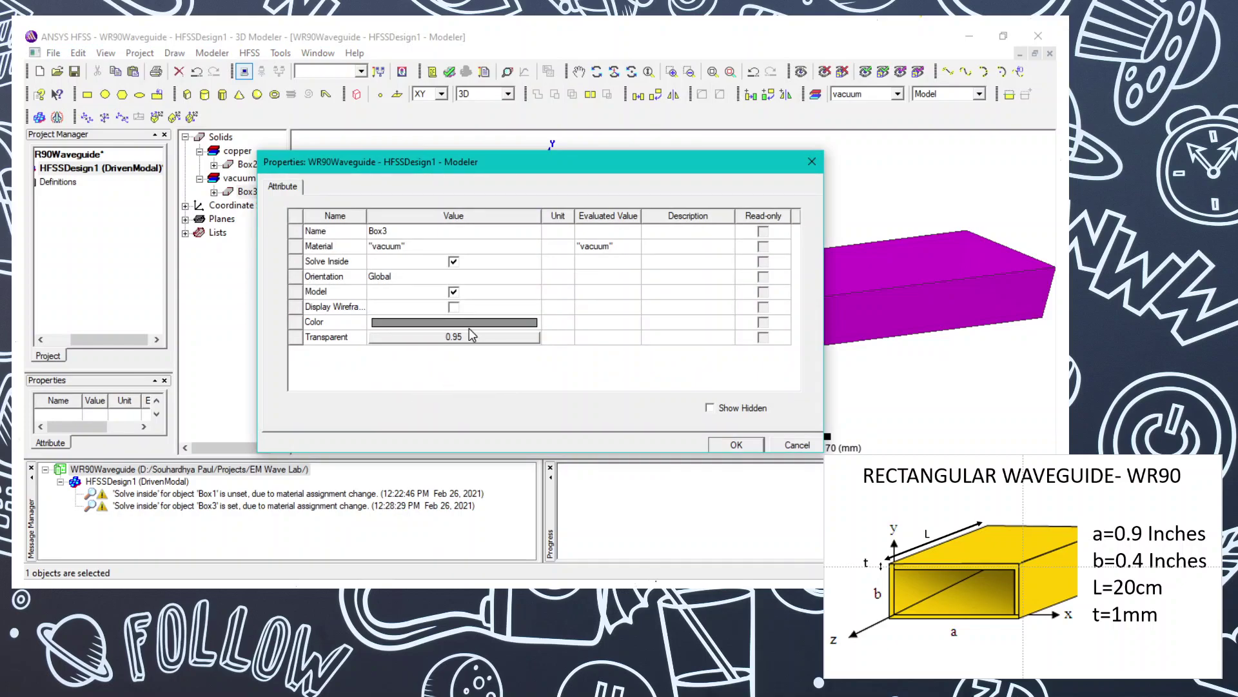
key("Return")
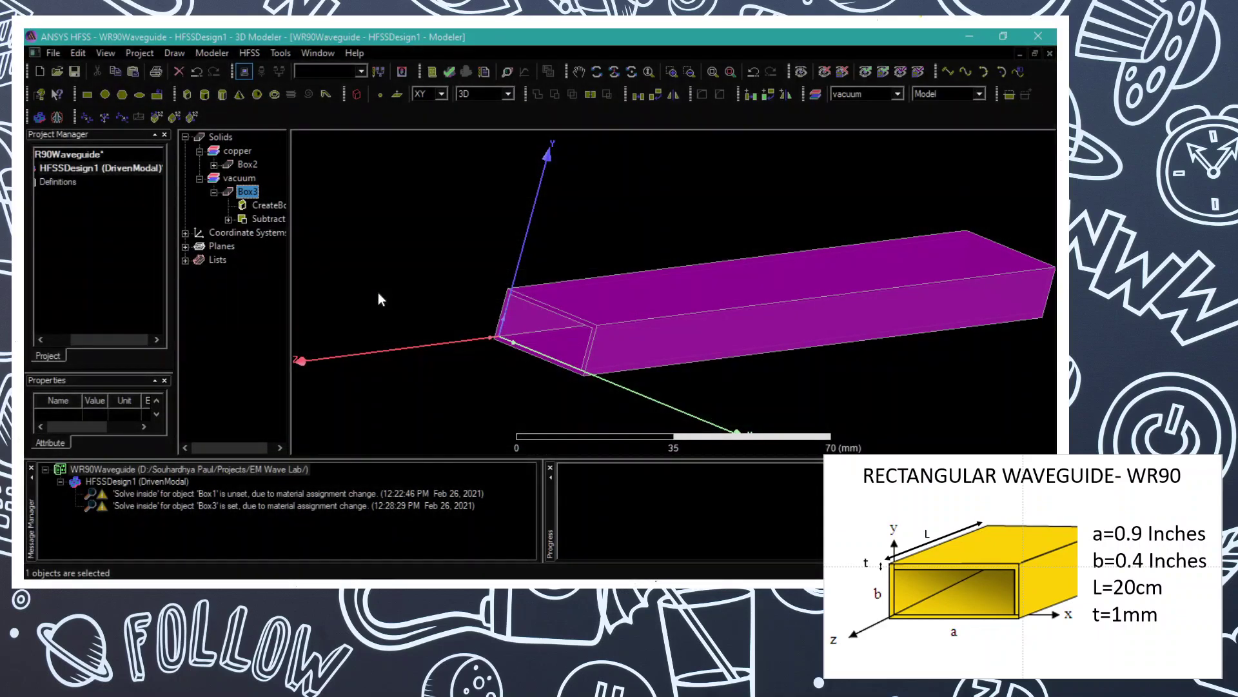
key("alt")
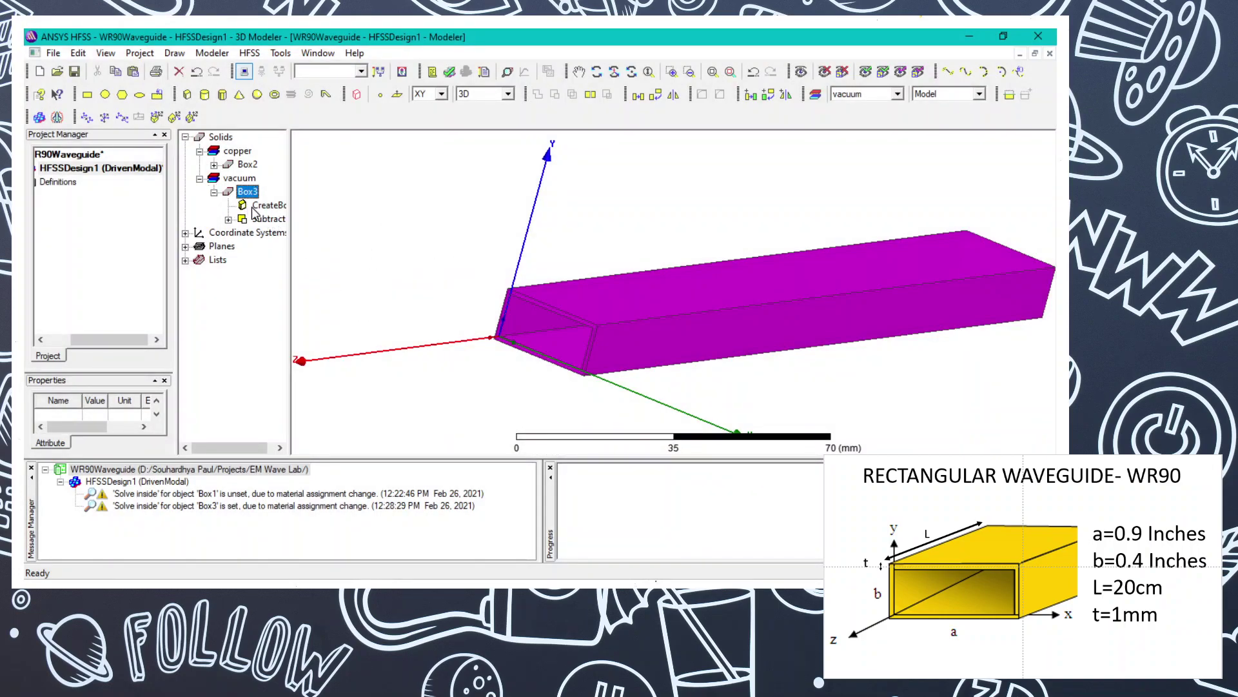
left_click(258, 204)
double_click(255, 196)
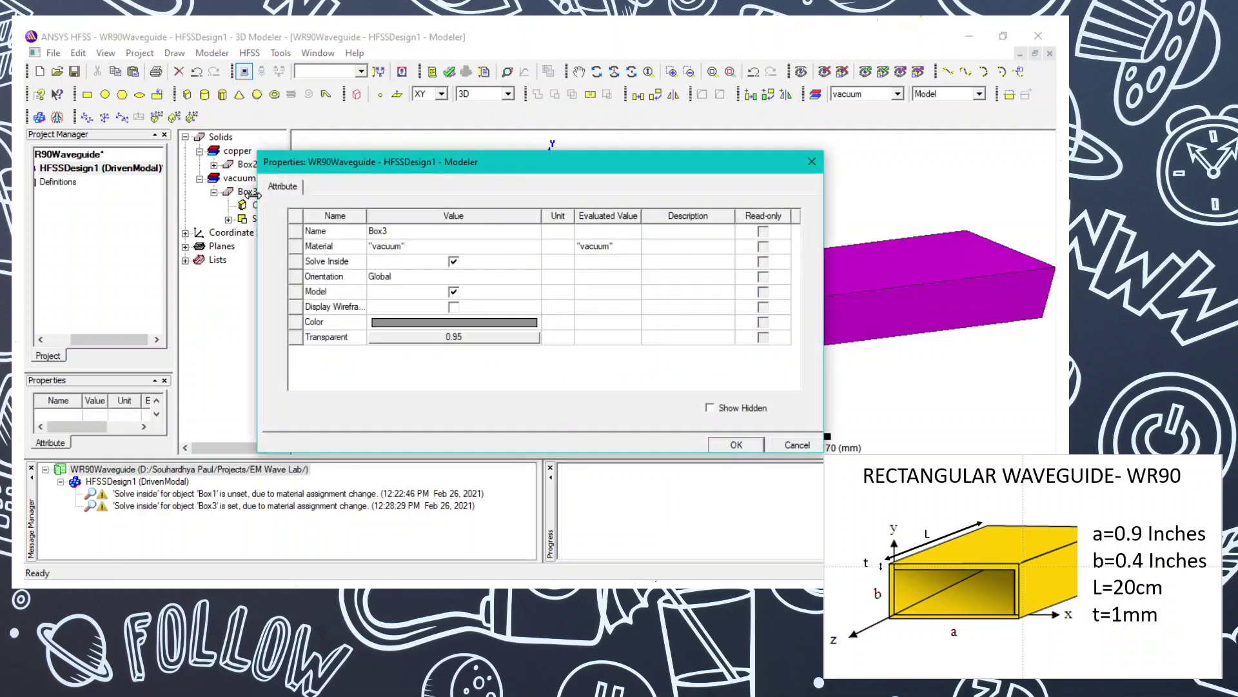
key("Escape")
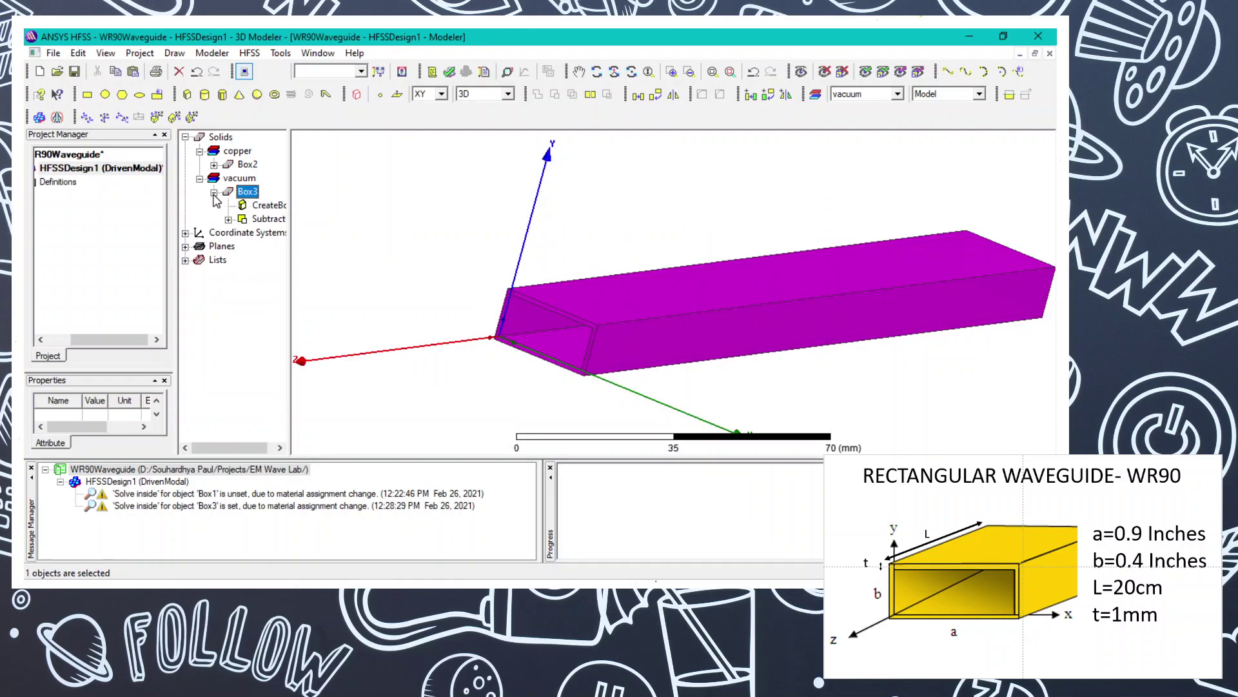
Set the vacuum box's X size to width+4*thick and its Y size to height+4*thick
double_click(264, 205)
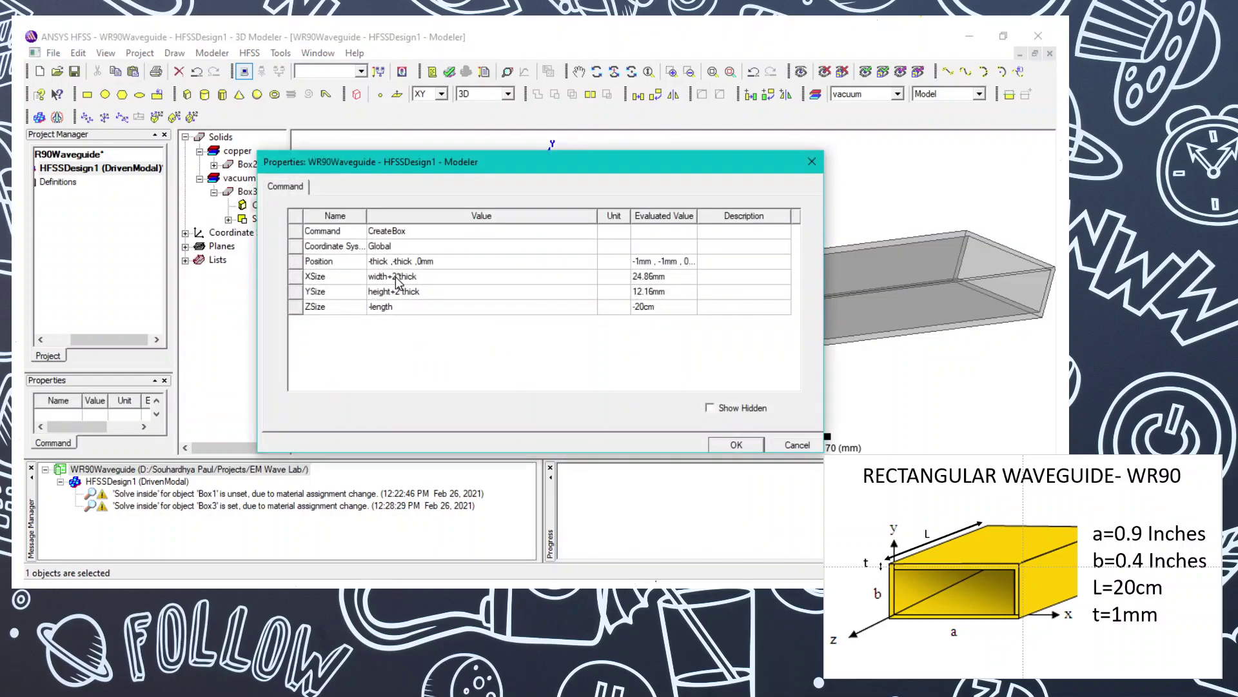
left_click(396, 279)
left_click(397, 277)
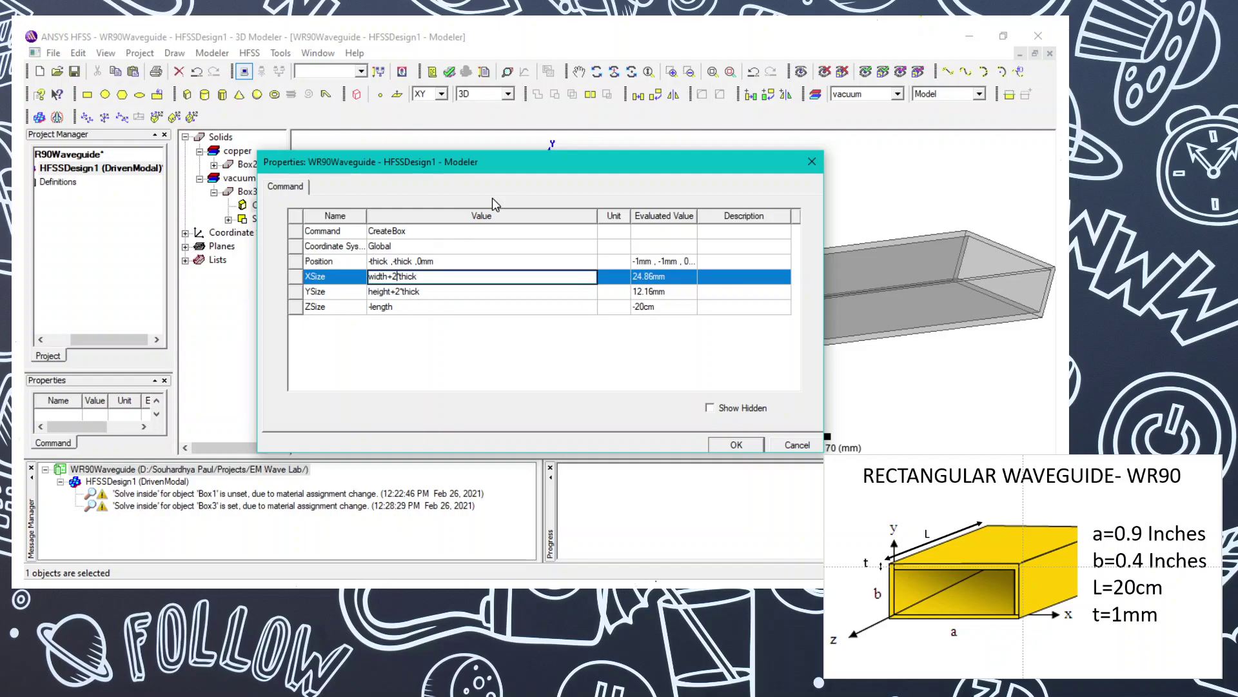
key("BackSpace")
type("4")
key("Tab")
key("End")
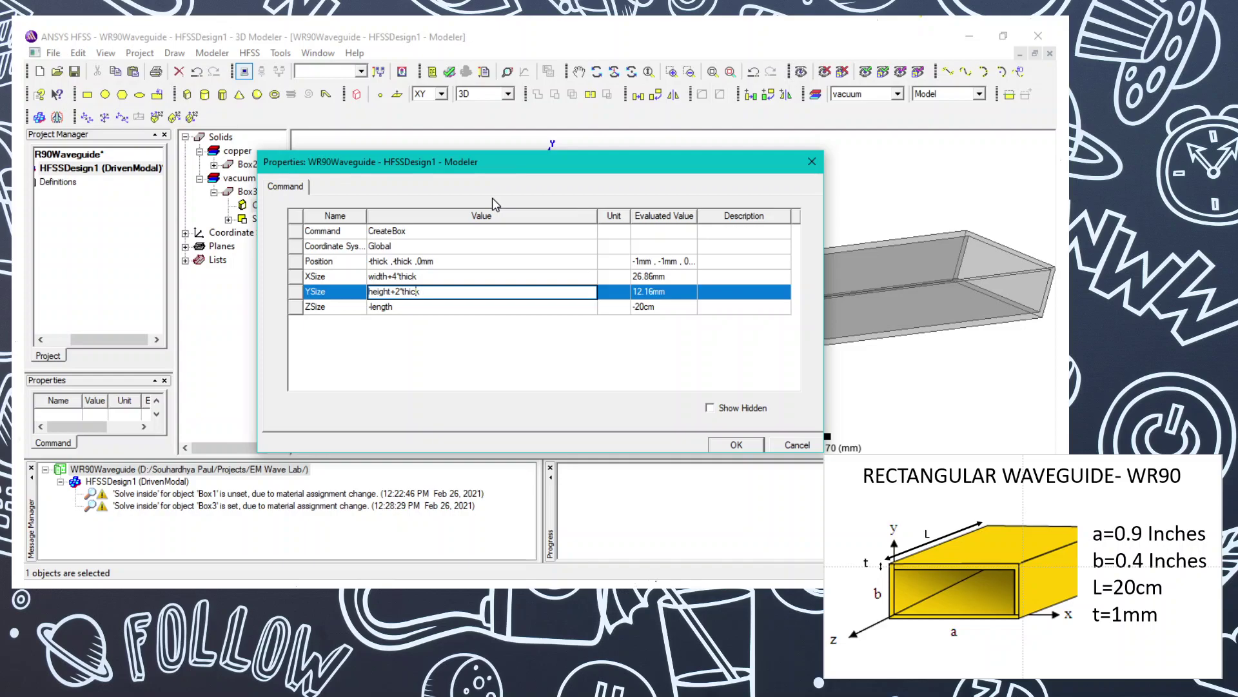
key("BackSpace")
type("4")
Set the vacuum box's Z size to -(length+2*thick)
left_click(404, 308)
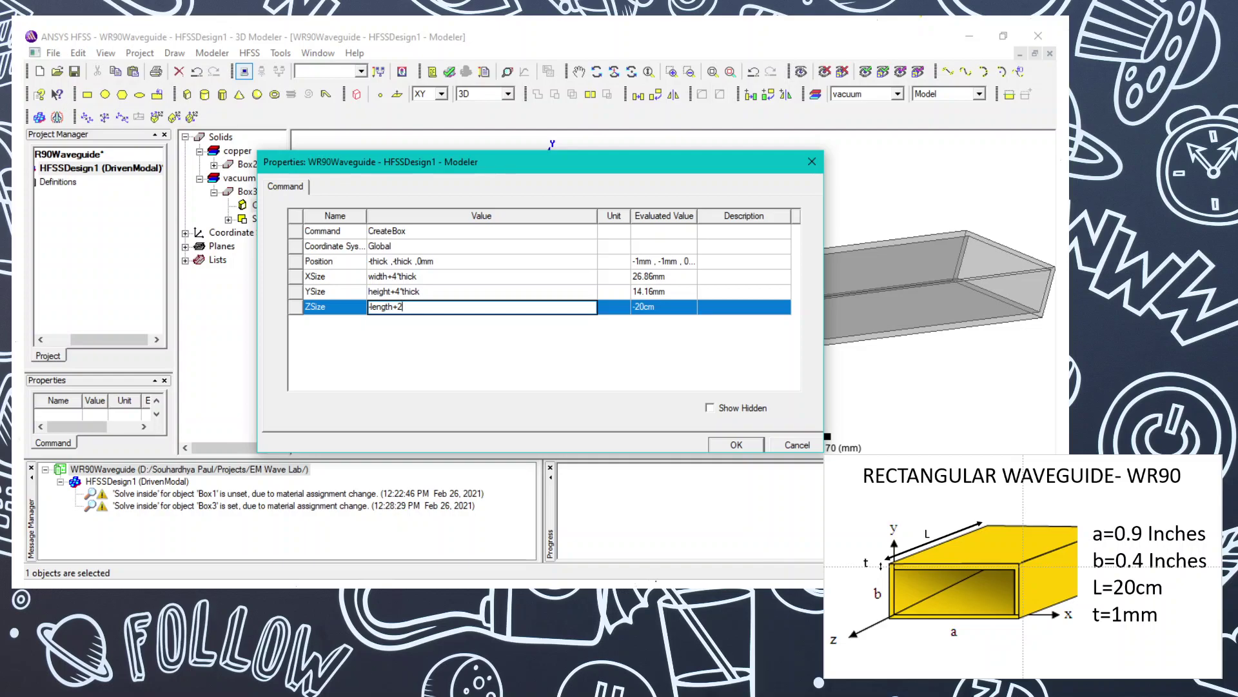
type("hick)")
type("(")
left_click(466, 353)
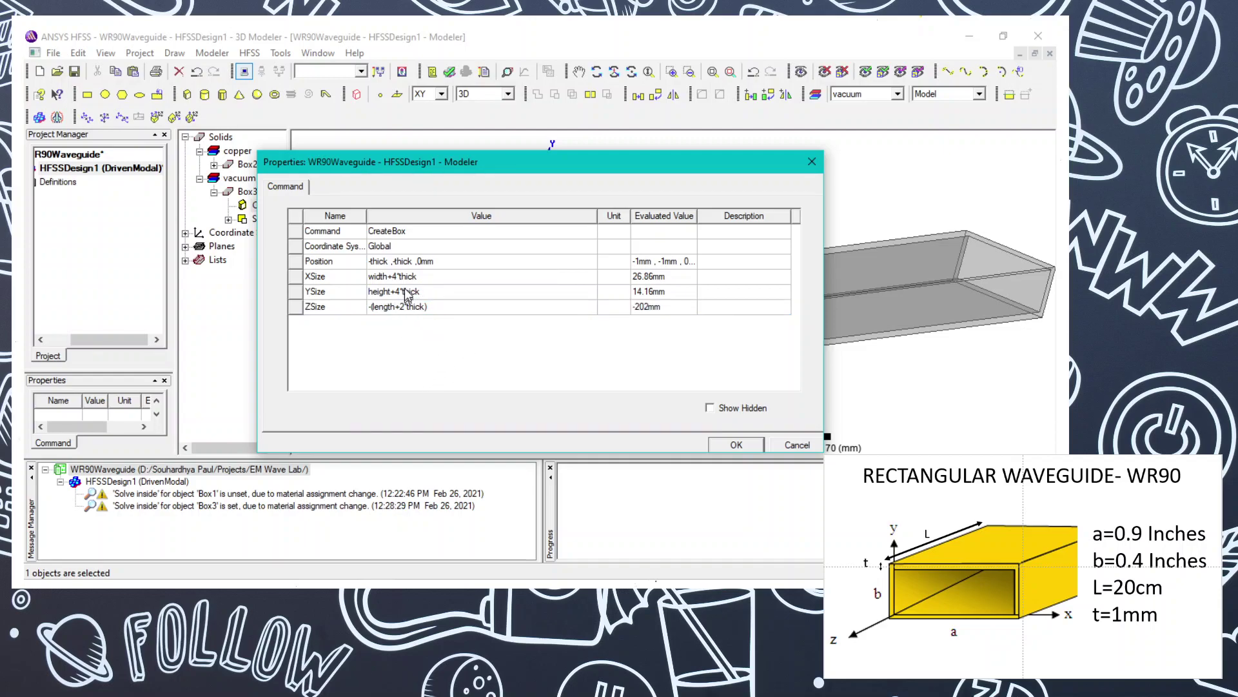
Set the vacuum box's position to -2*thick, -2*thick, -thick and apply its dimensions
left_click(373, 260)
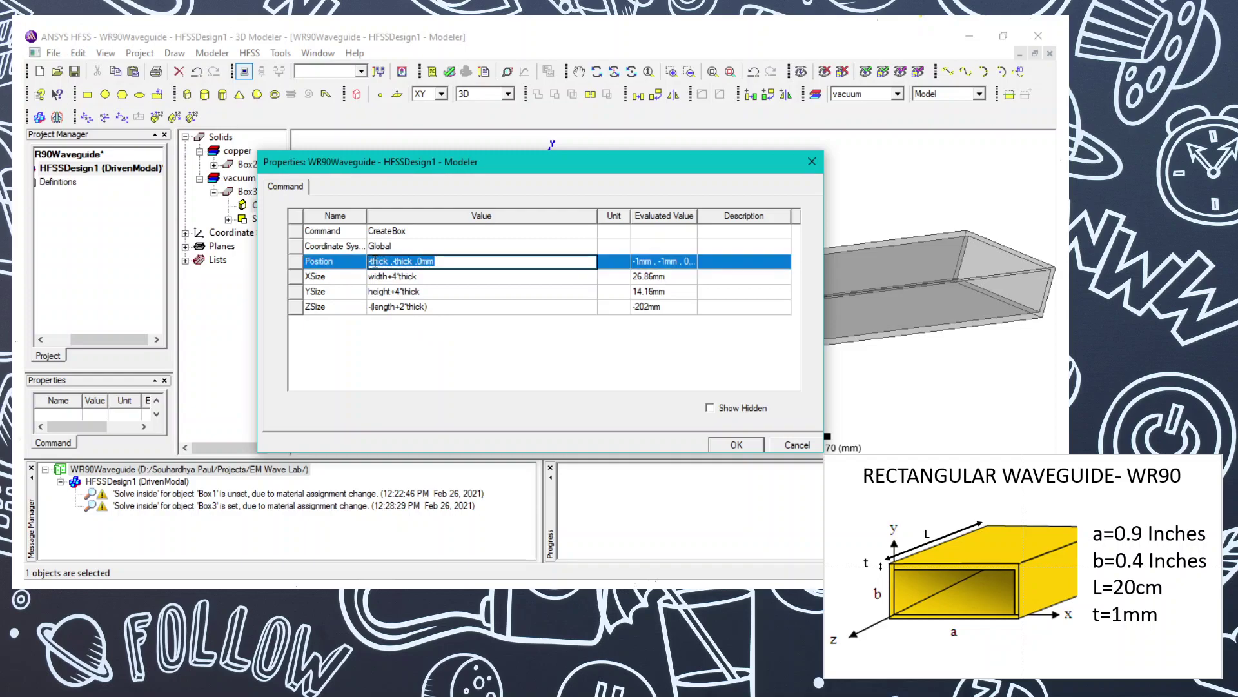
left_click(380, 265)
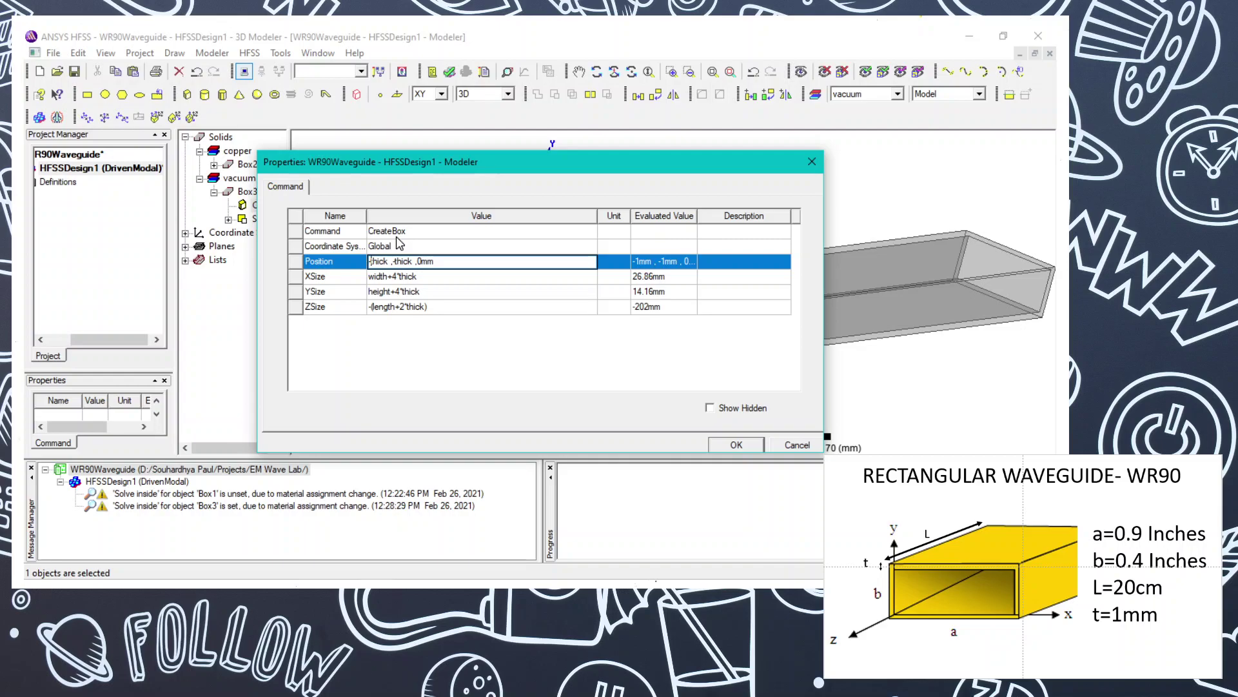
type("2*thick ,-2*")
left_click_drag(433, 261, 443, 261)
type("-thick")
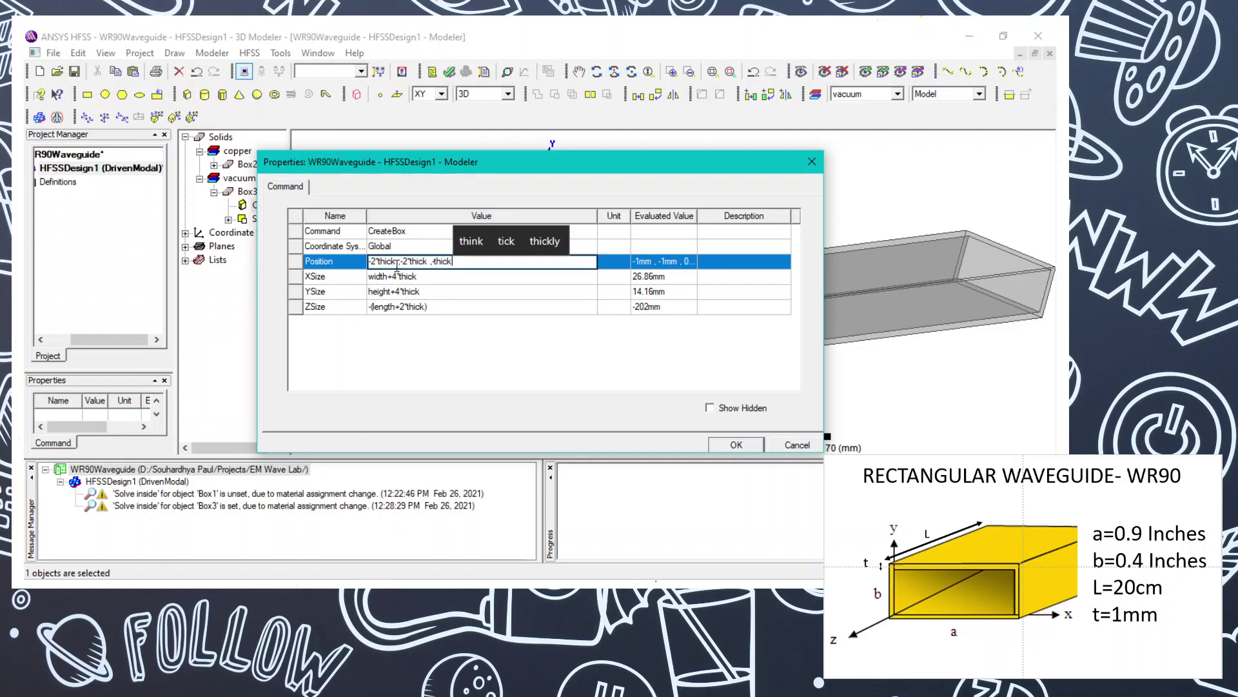
left_click(483, 346)
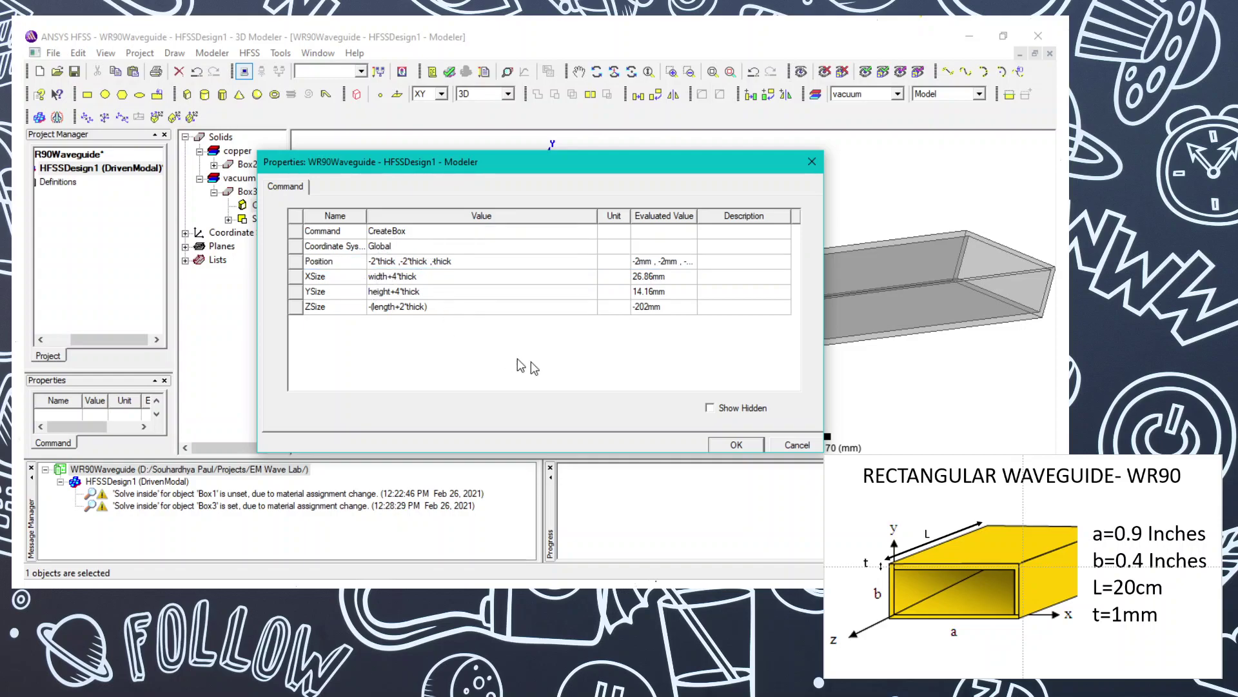
left_click(733, 444)
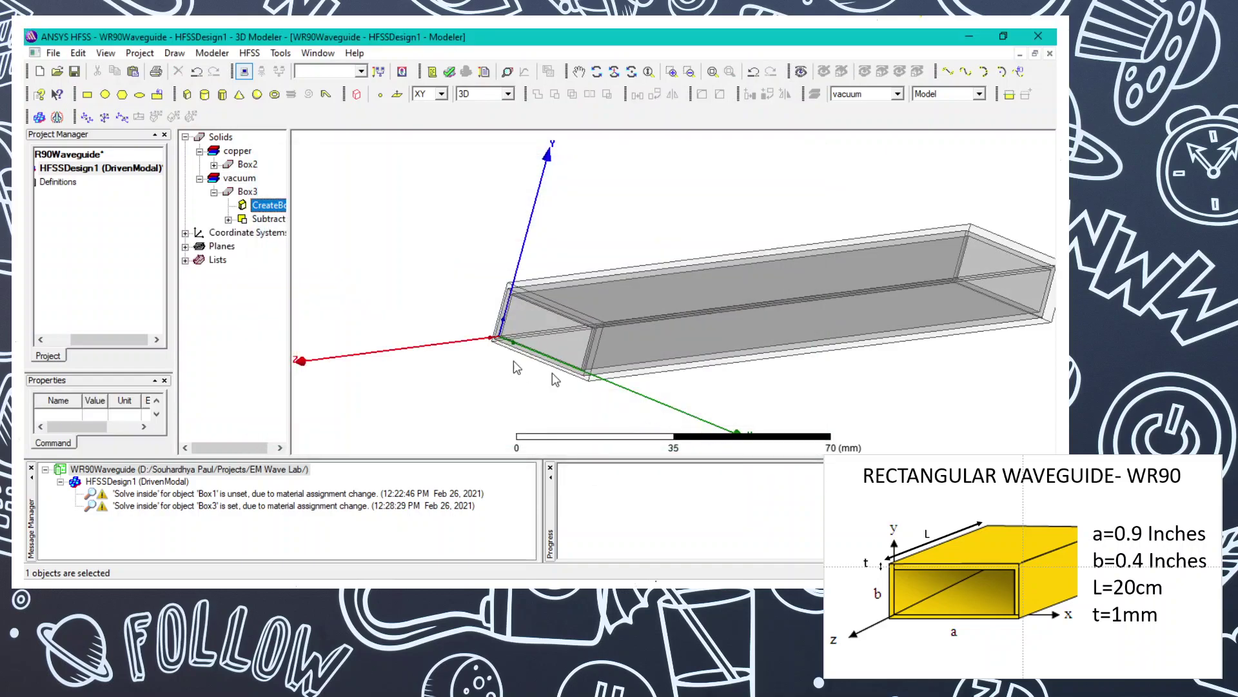
Examine the waveguide's end at the origin, highlighting copper Box2 and vacuum Box3 in turn to compare their extents, and check Box2's attributes
scroll(542, 339, "up", 6)
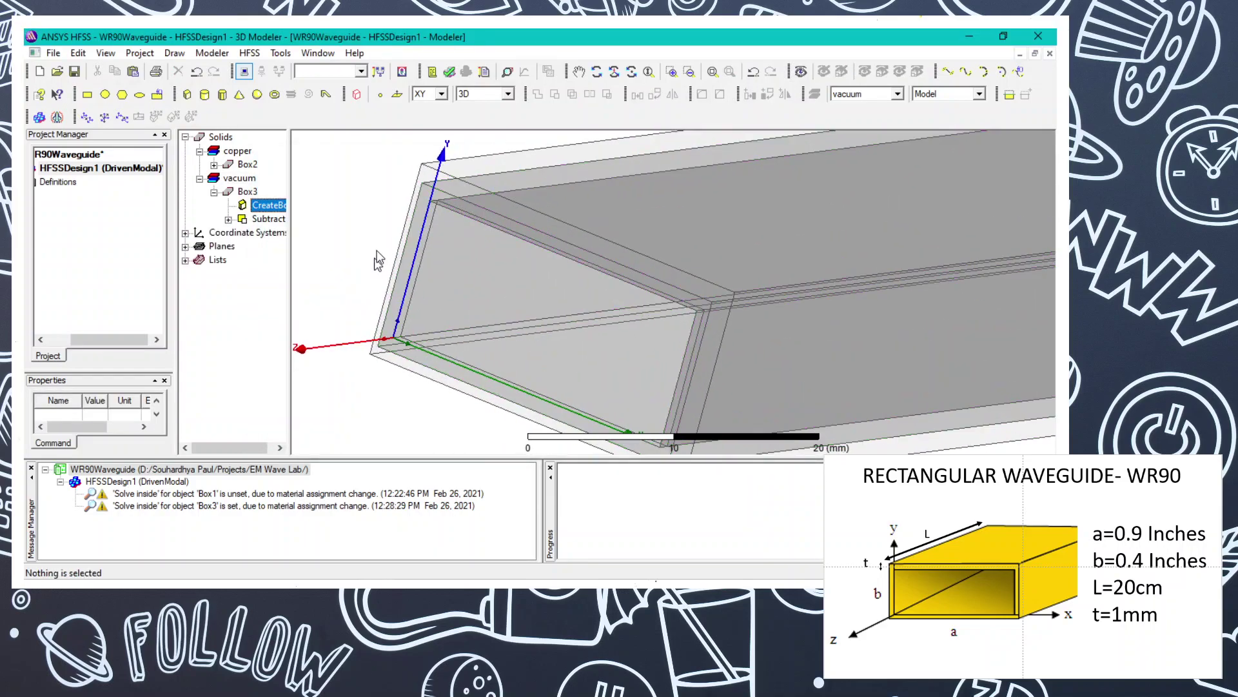
left_click(214, 192)
left_click(247, 164)
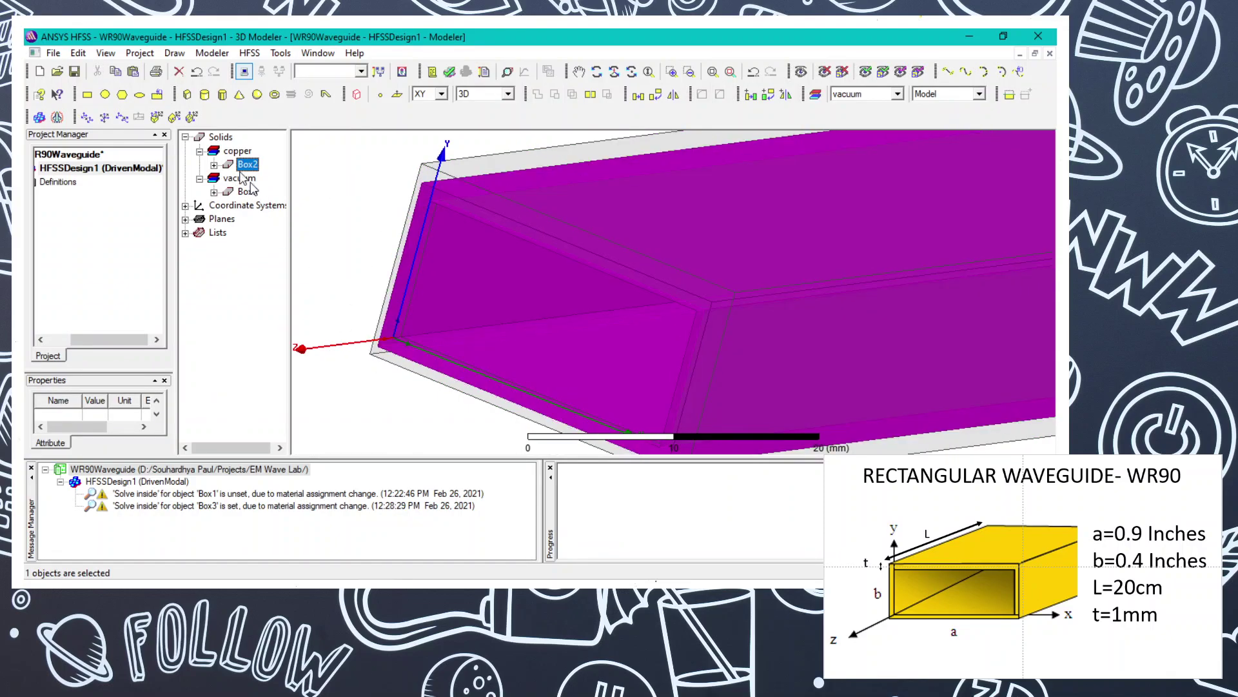
left_click(247, 192)
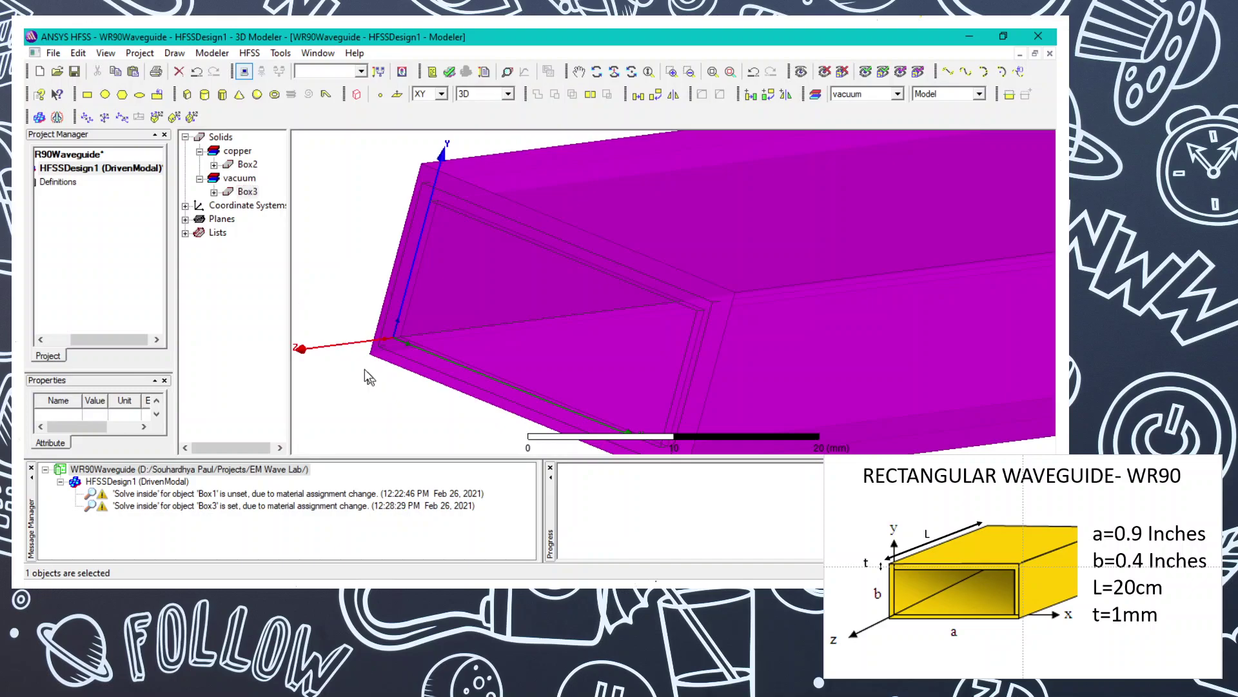
mouse_move(340, 363)
left_mouse_down("alt")
mouse_move(329, 350)
mouse_move(337, 368)
left_mouse_up("alt")
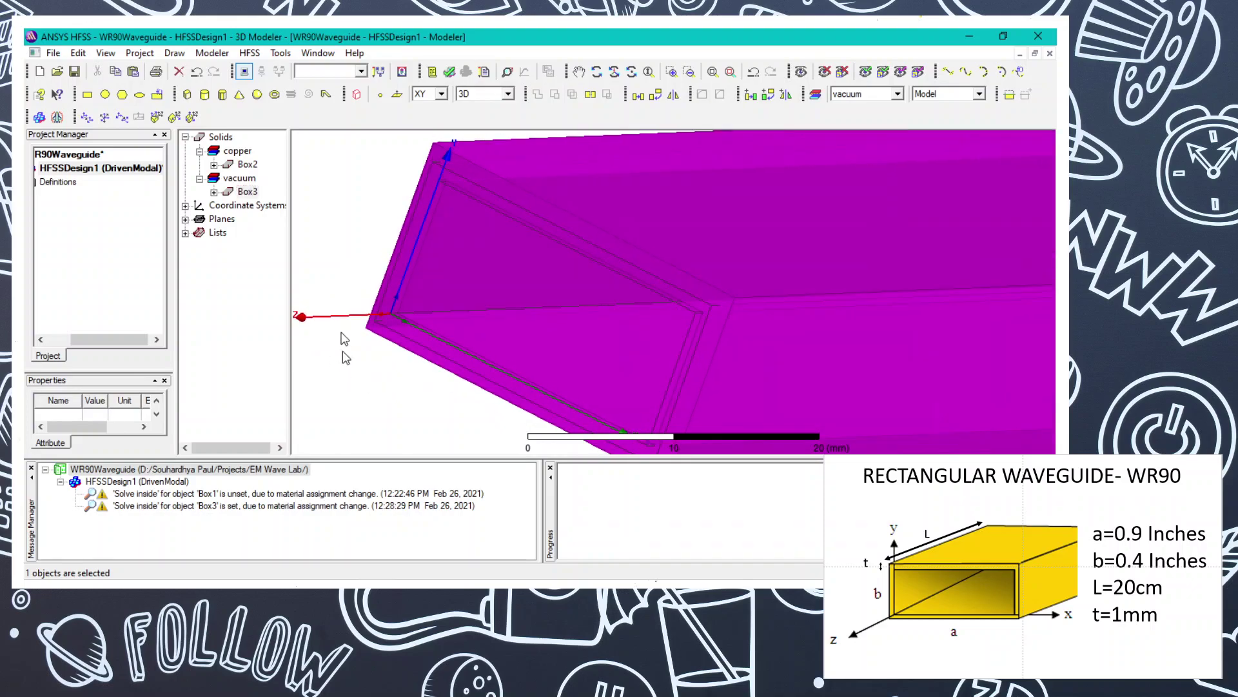
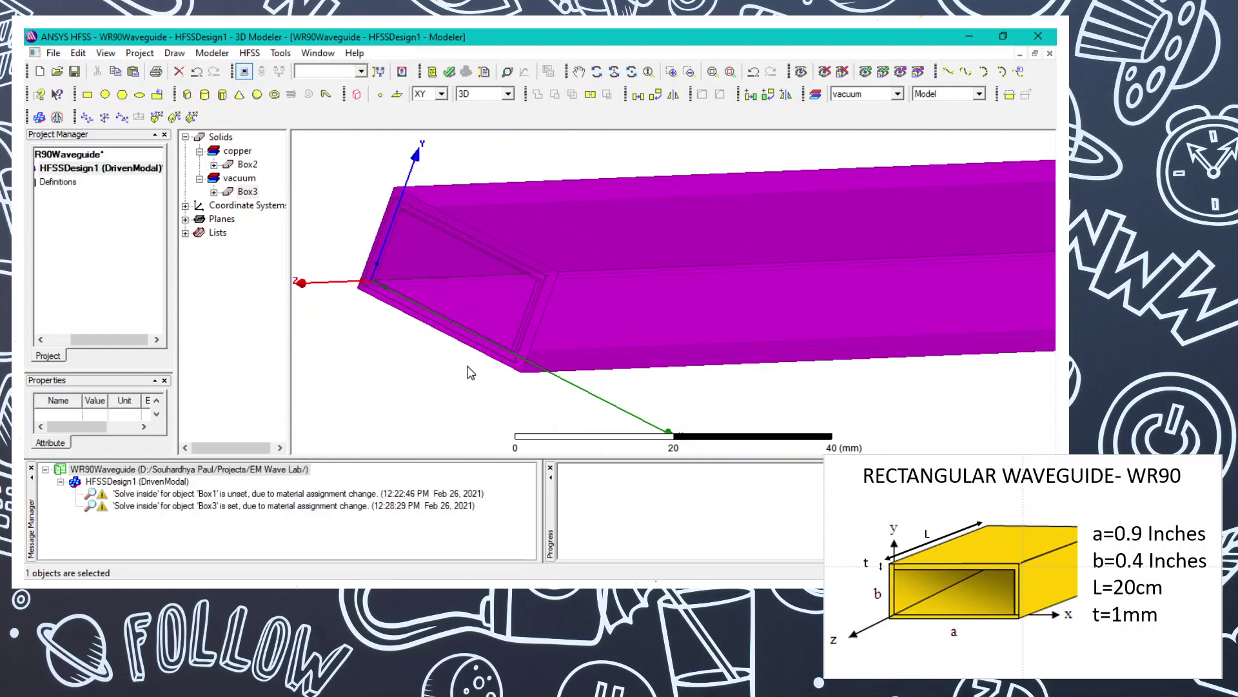
left_click(474, 389)
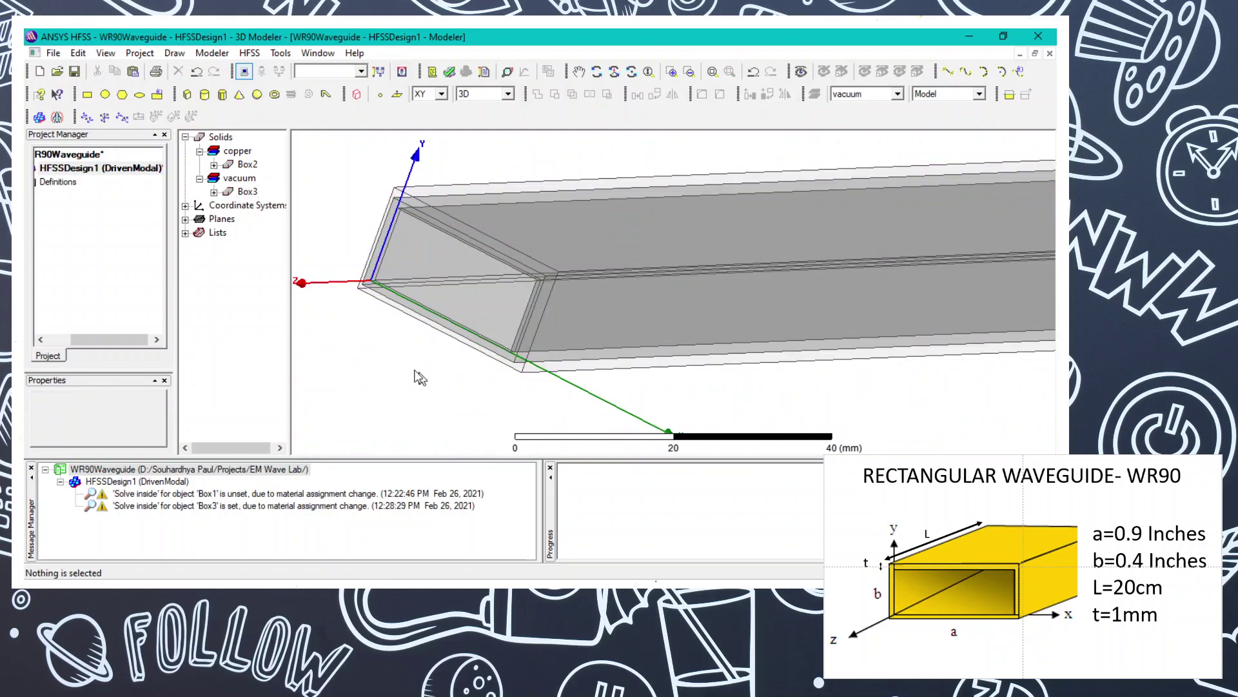
left_click_drag(414, 373, 725, 155, "alt")
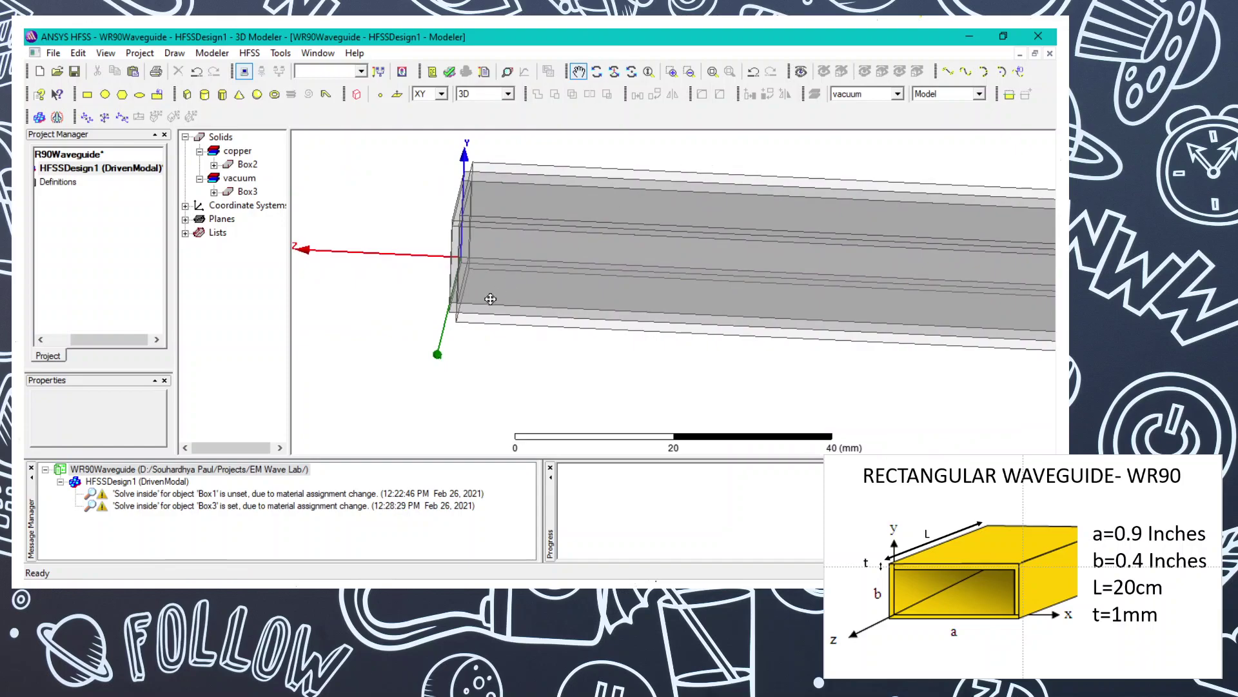
scroll(481, 293, "up", 4)
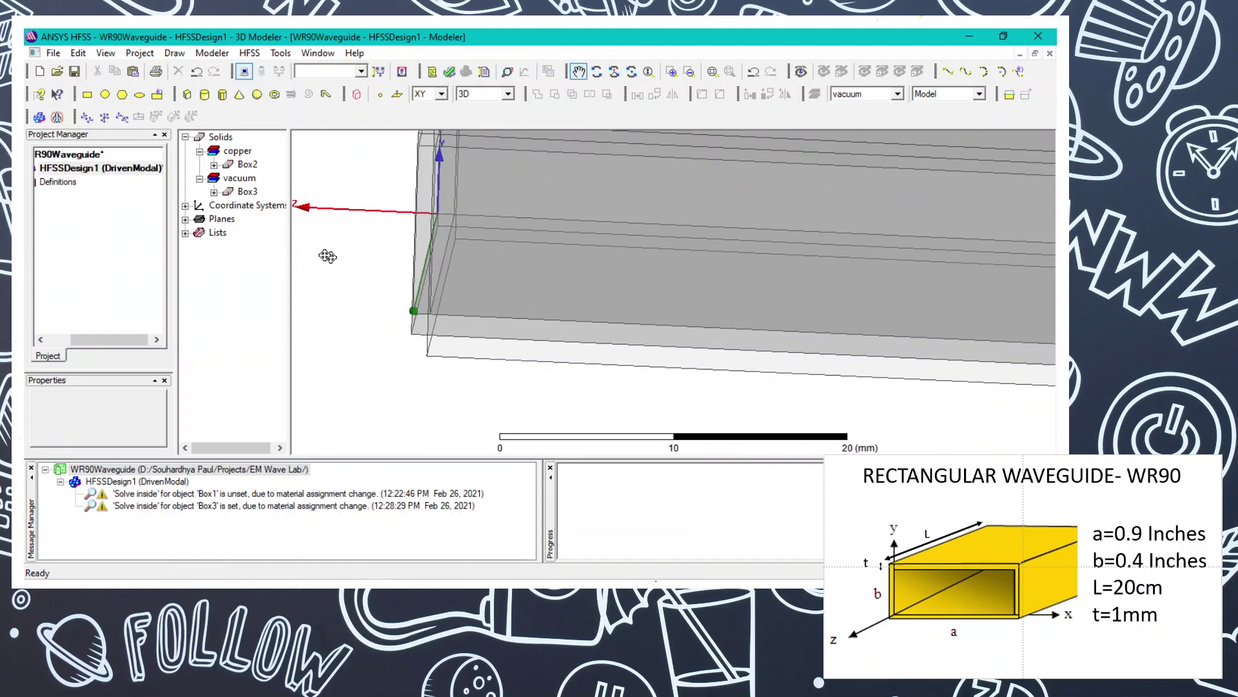
left_click(244, 192)
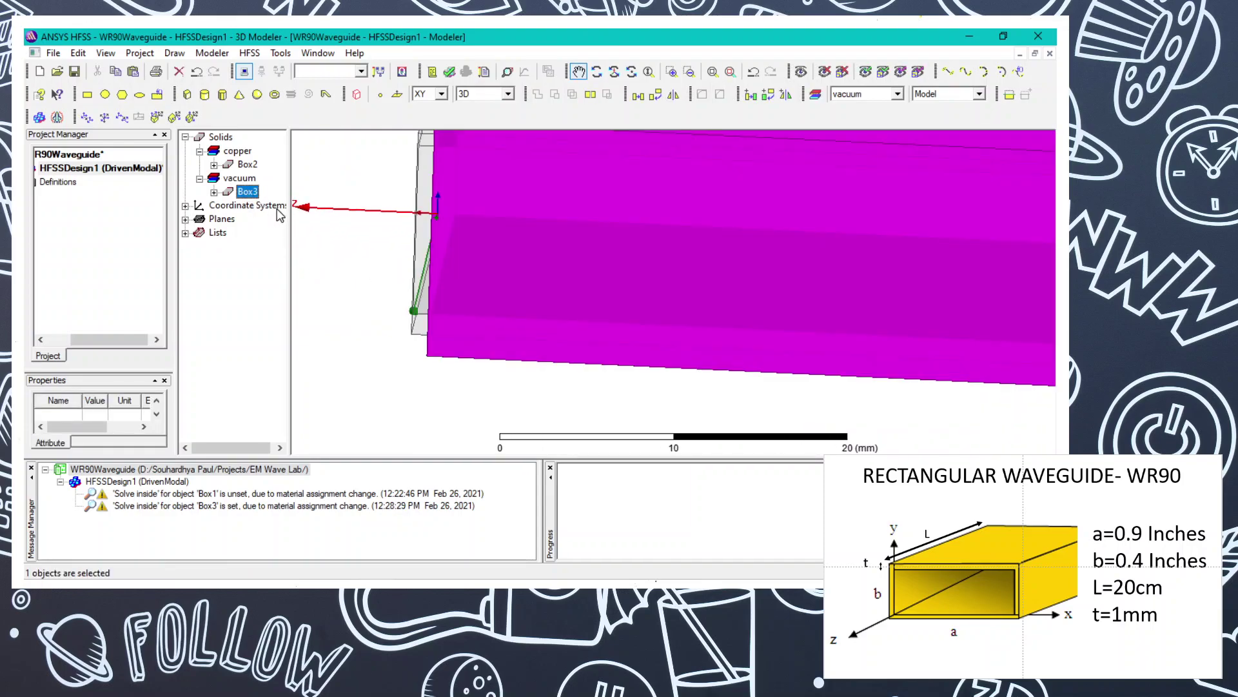
left_click(251, 165)
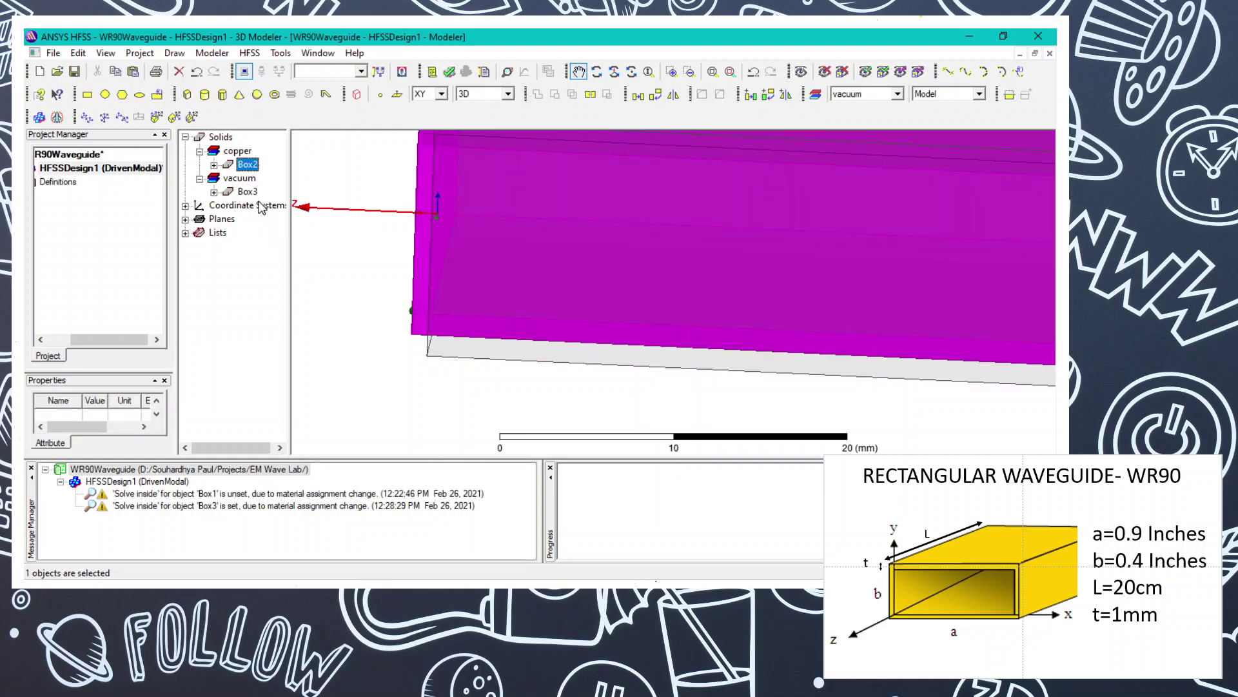
left_click(248, 192)
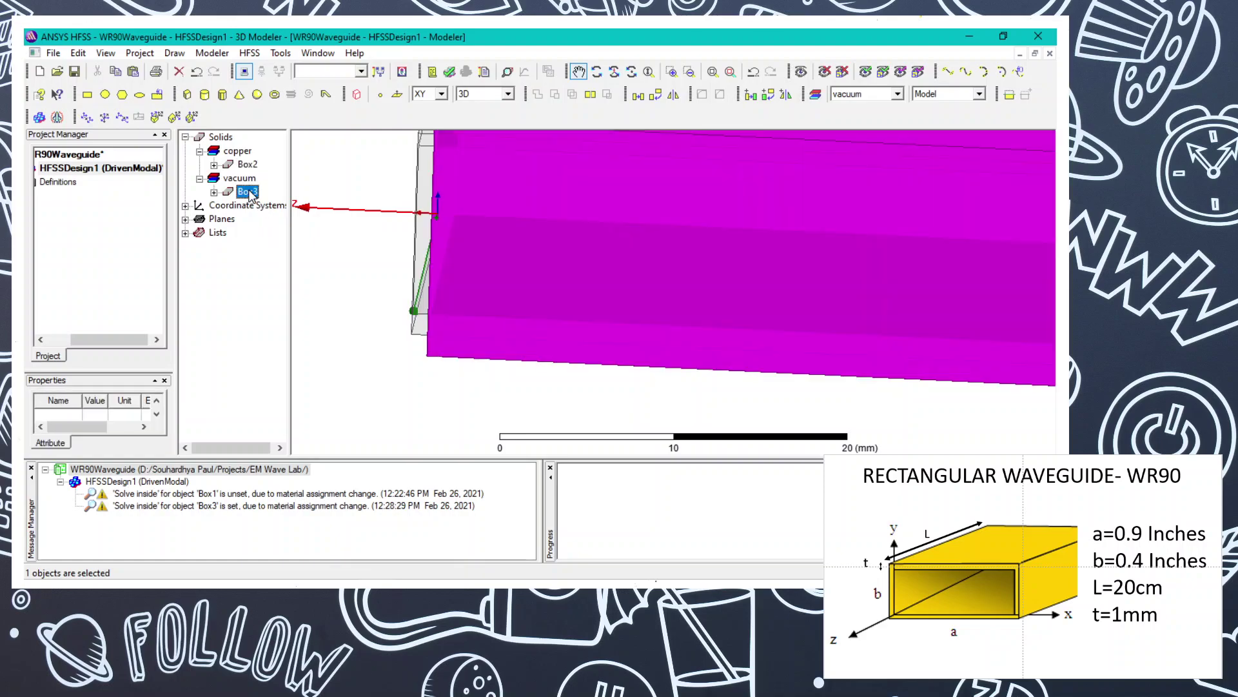
double_click(247, 165)
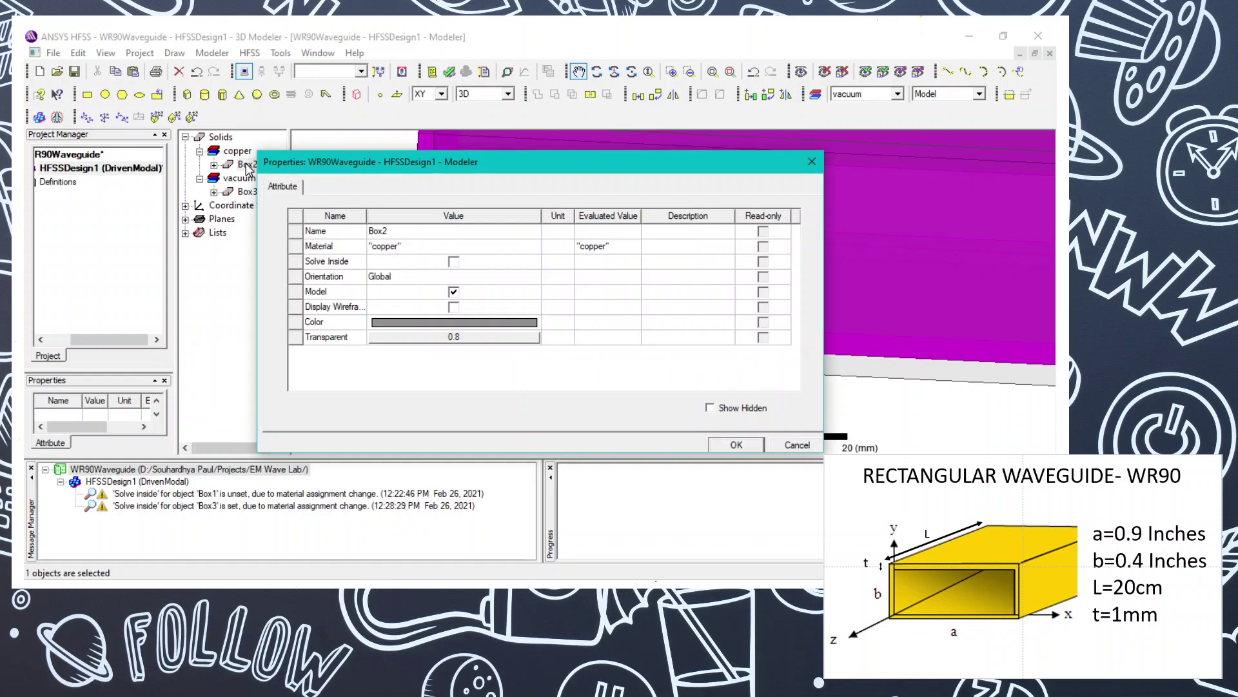
key("Return")
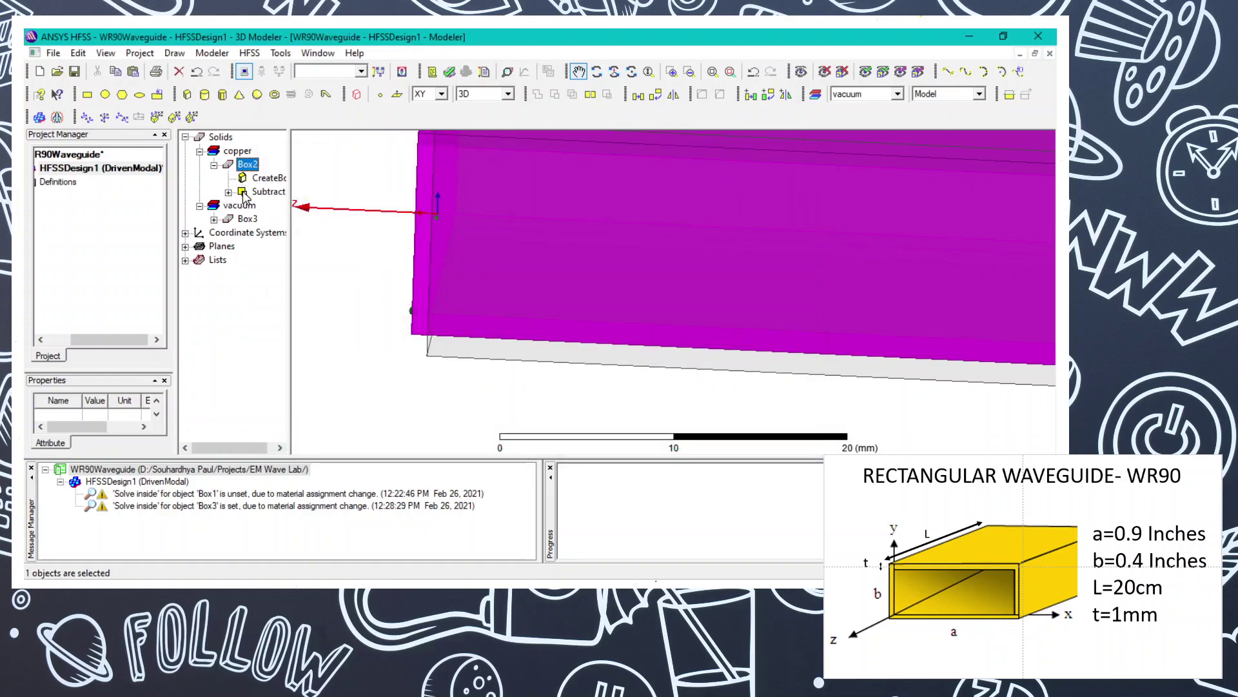
Delete the Subtract operation from the vacuum Box3's history and check the box's attributes
double_click(248, 219)
key("Return")
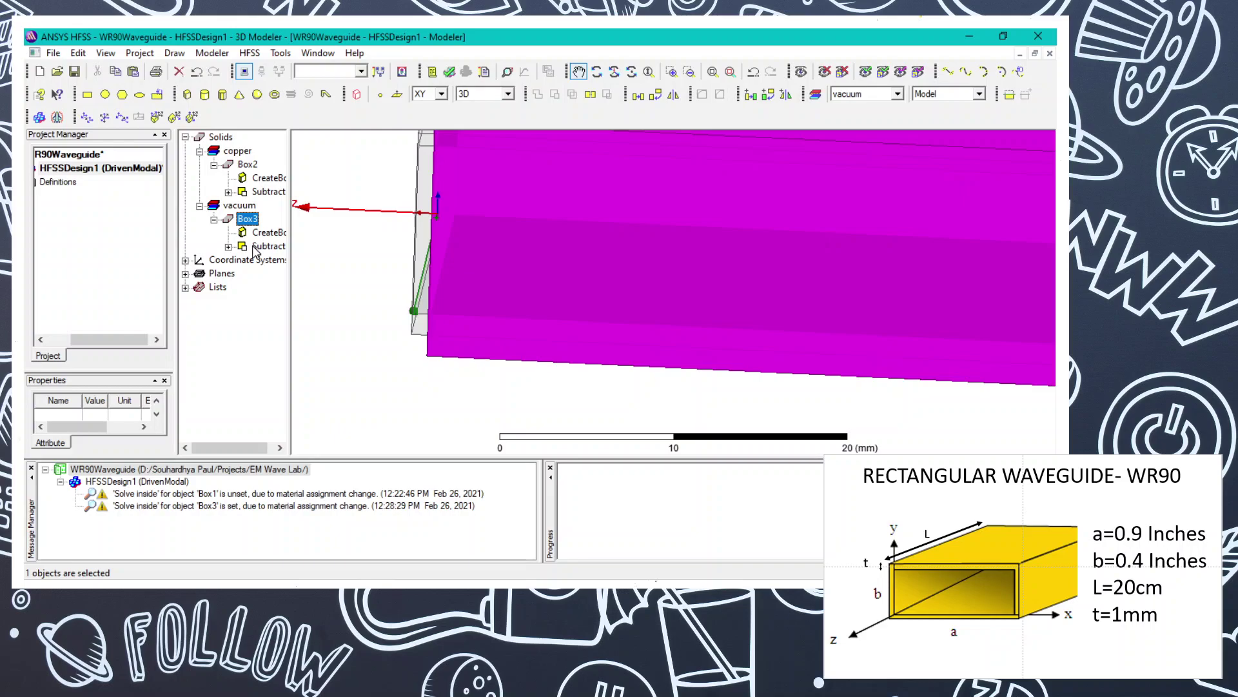
left_click(255, 248)
key("Delete")
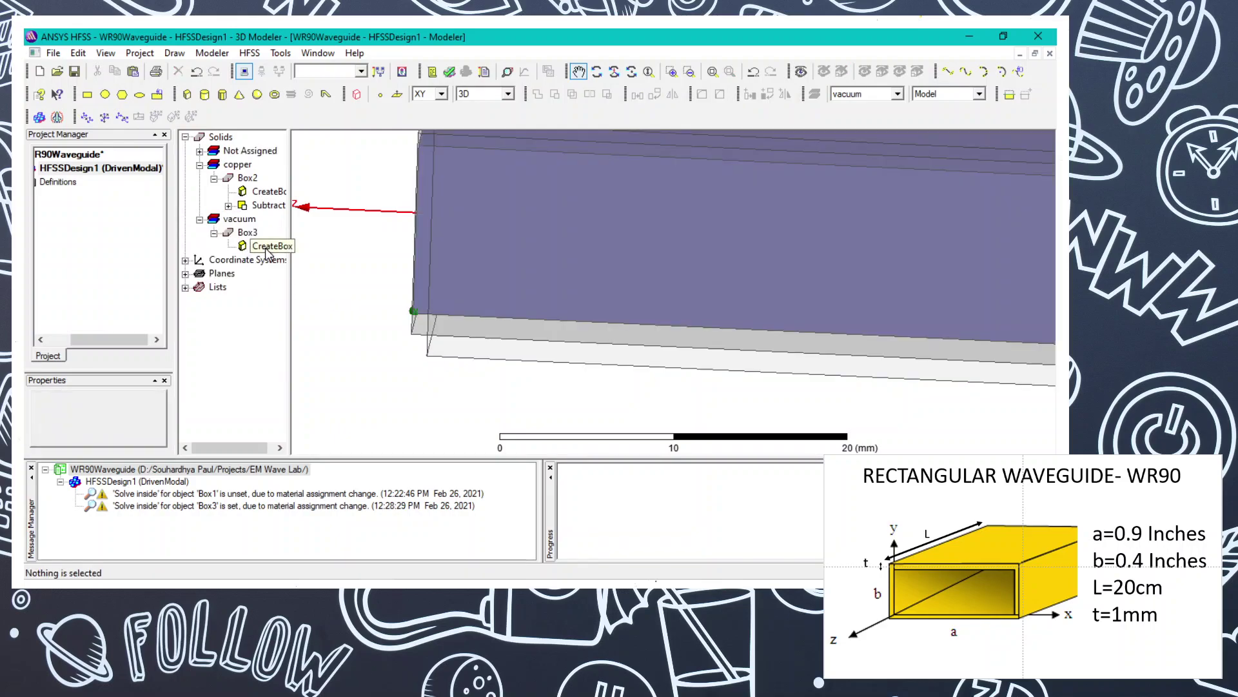
left_click(247, 233)
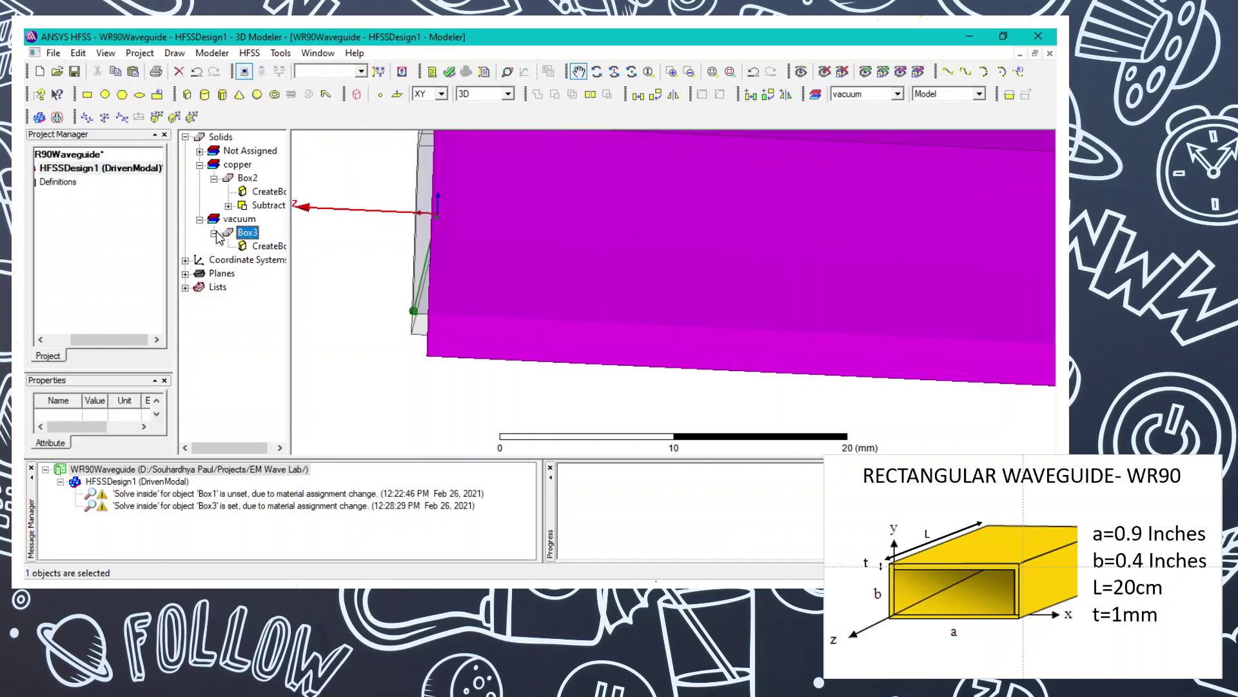
double_click(246, 234)
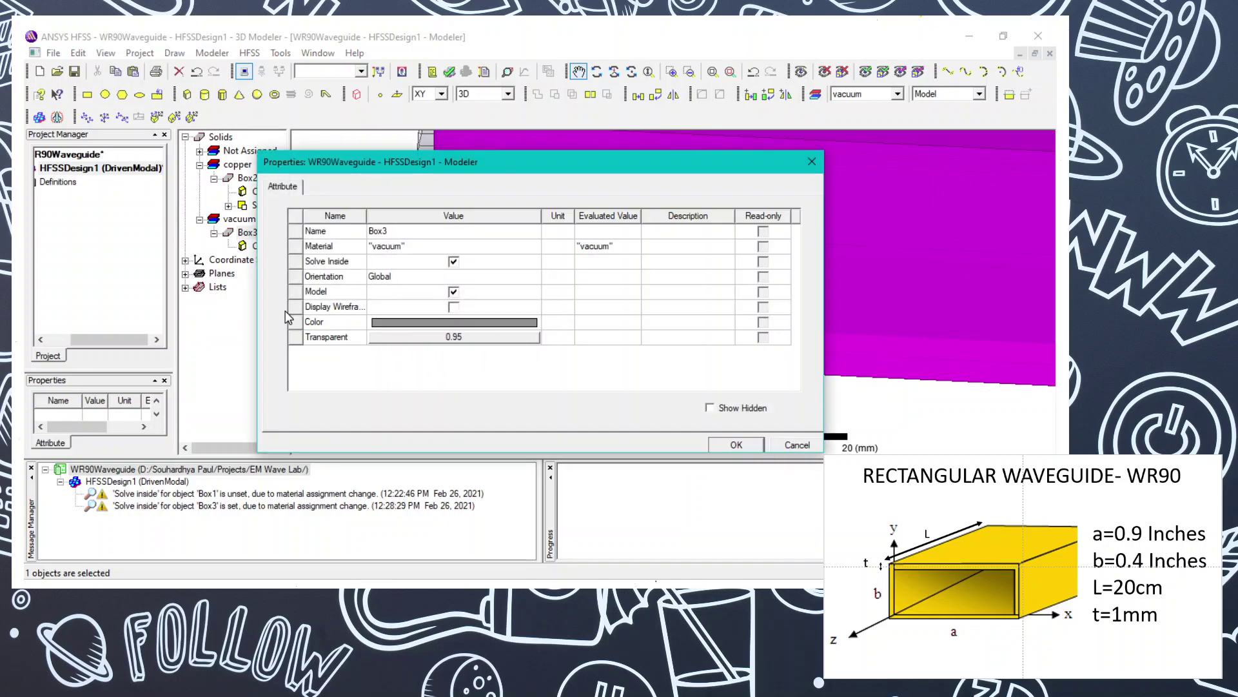
key("Return")
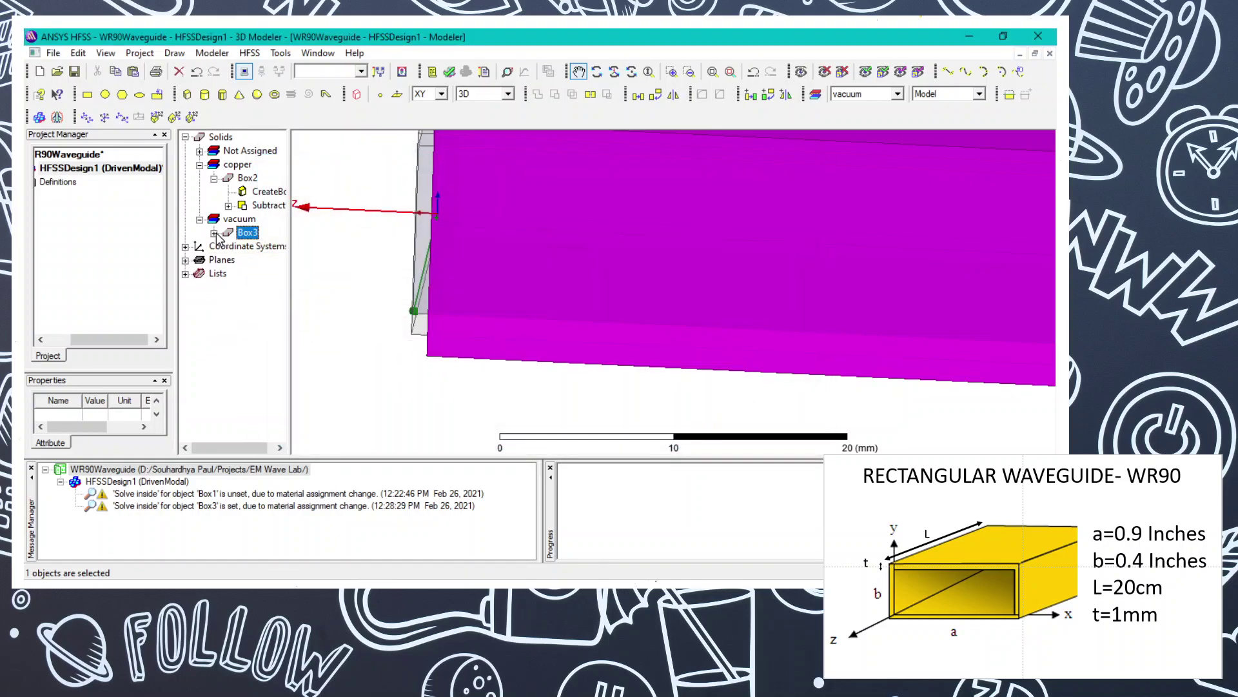
Set the vacuum Box3's position to -2*thick, -2*thick, thick and apply it
left_click(216, 233)
double_click(262, 246)
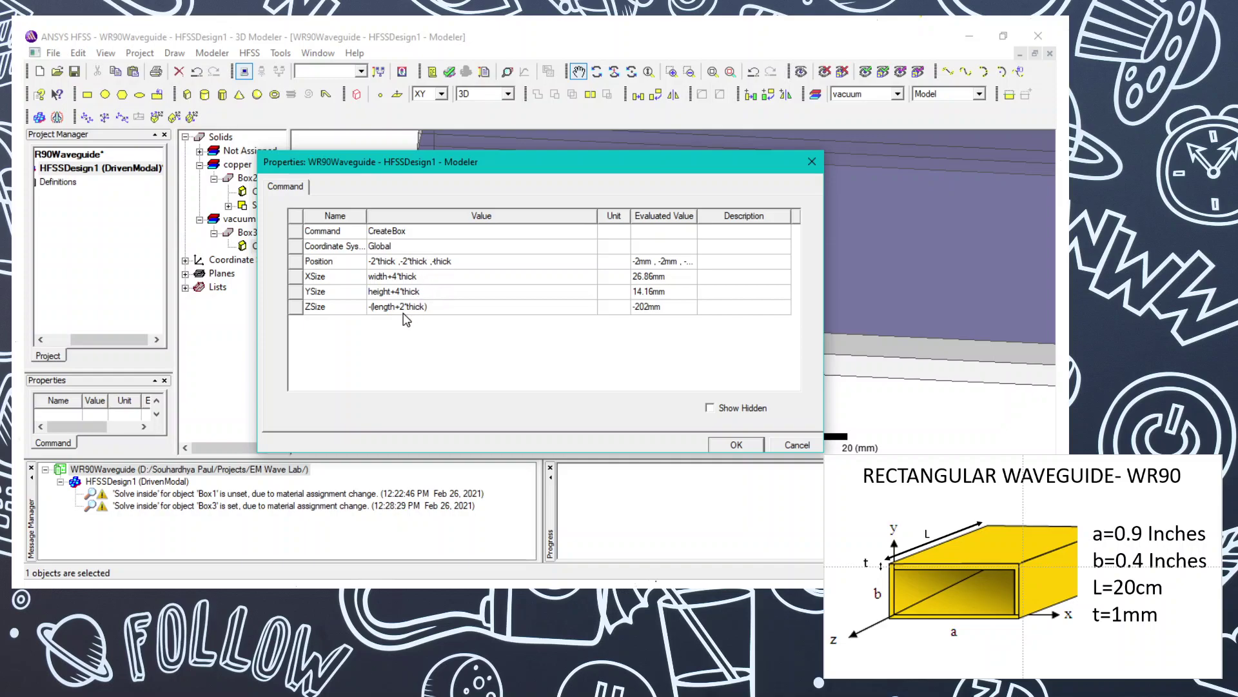
left_click(435, 265)
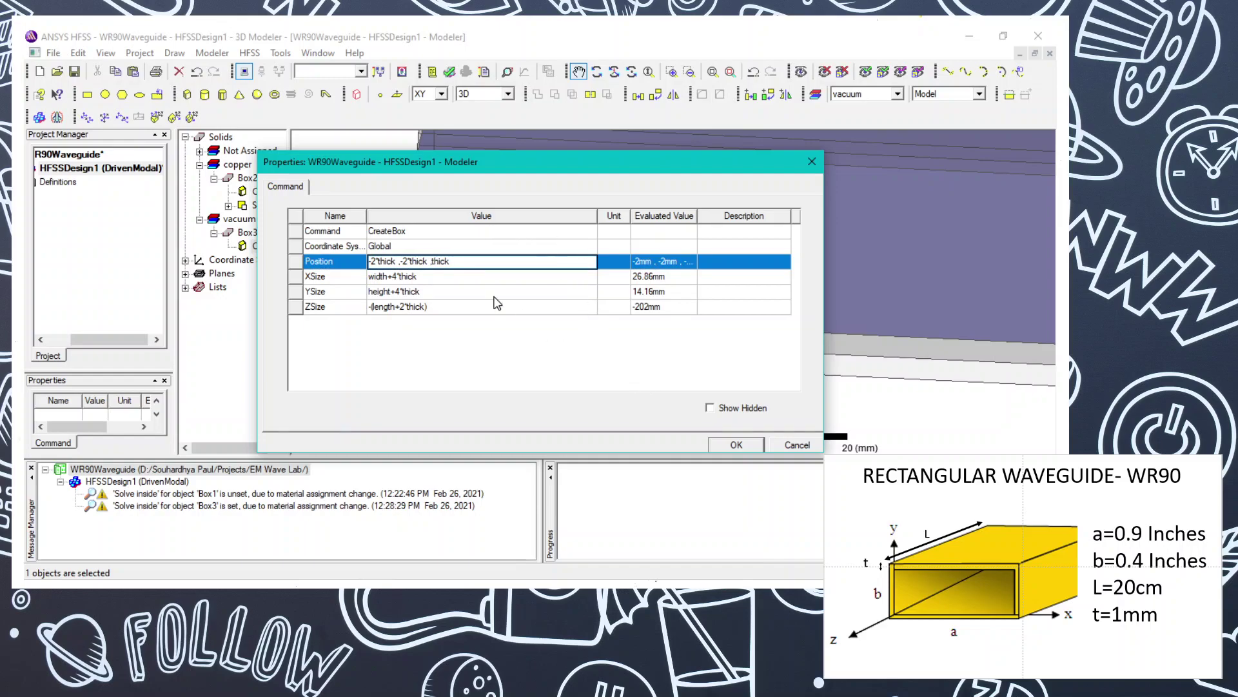
left_click(748, 445)
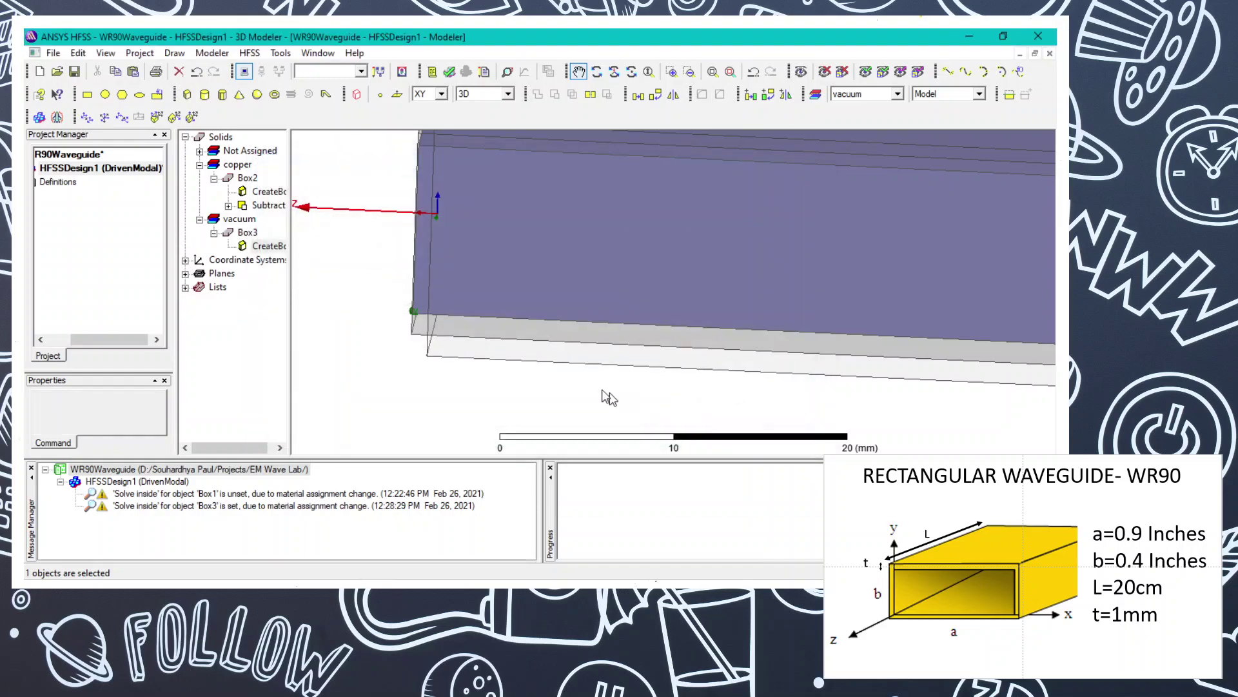
left_click(503, 378)
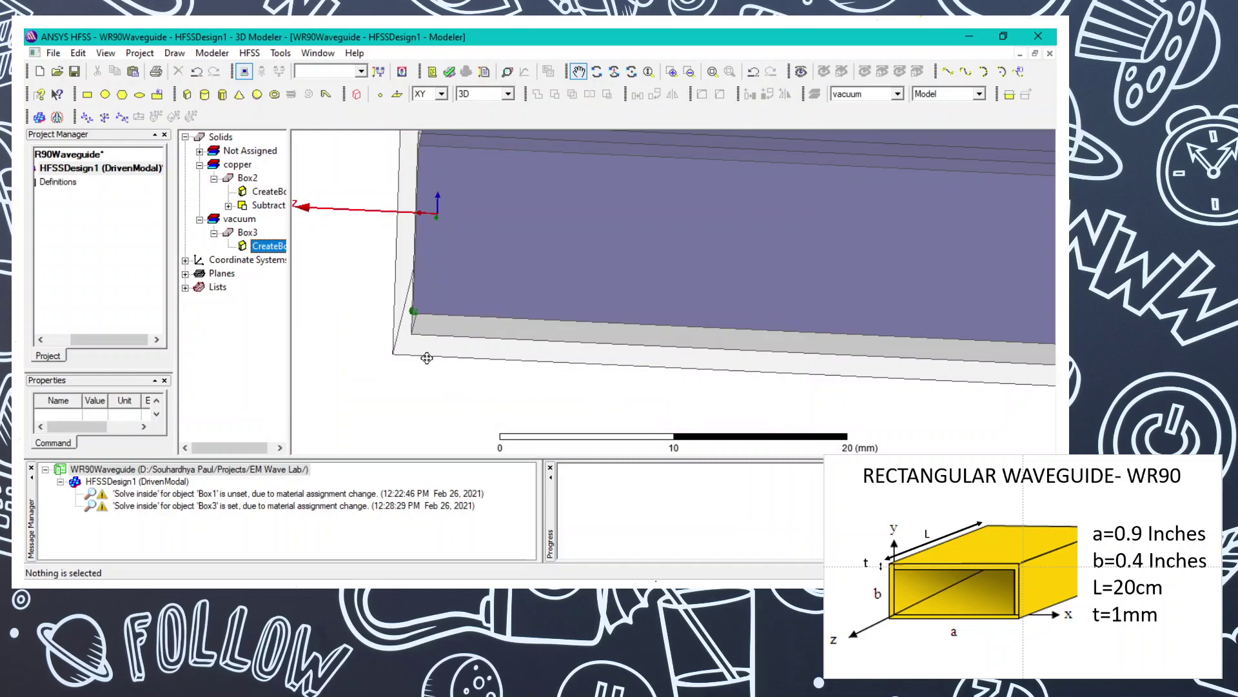
Inspect how the vacuum Box3 encloses the copper Box2 at the waveguide's end, highlighting each box in turn
left_click(247, 232)
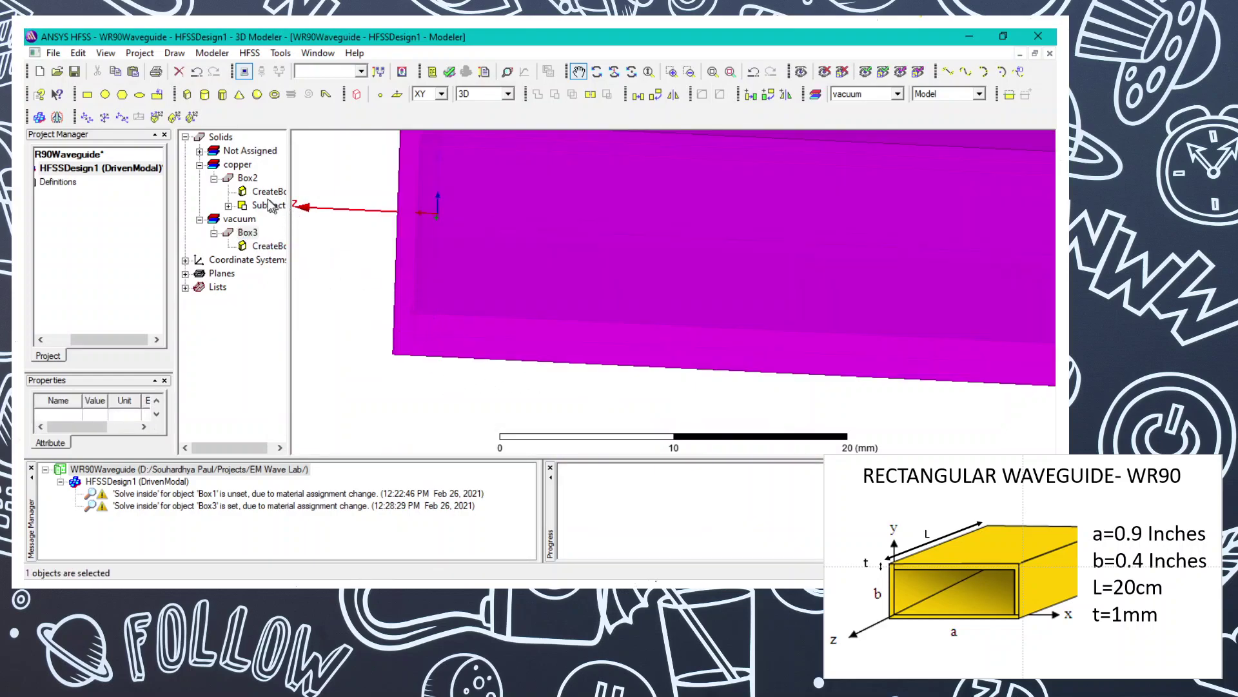
left_click(247, 178)
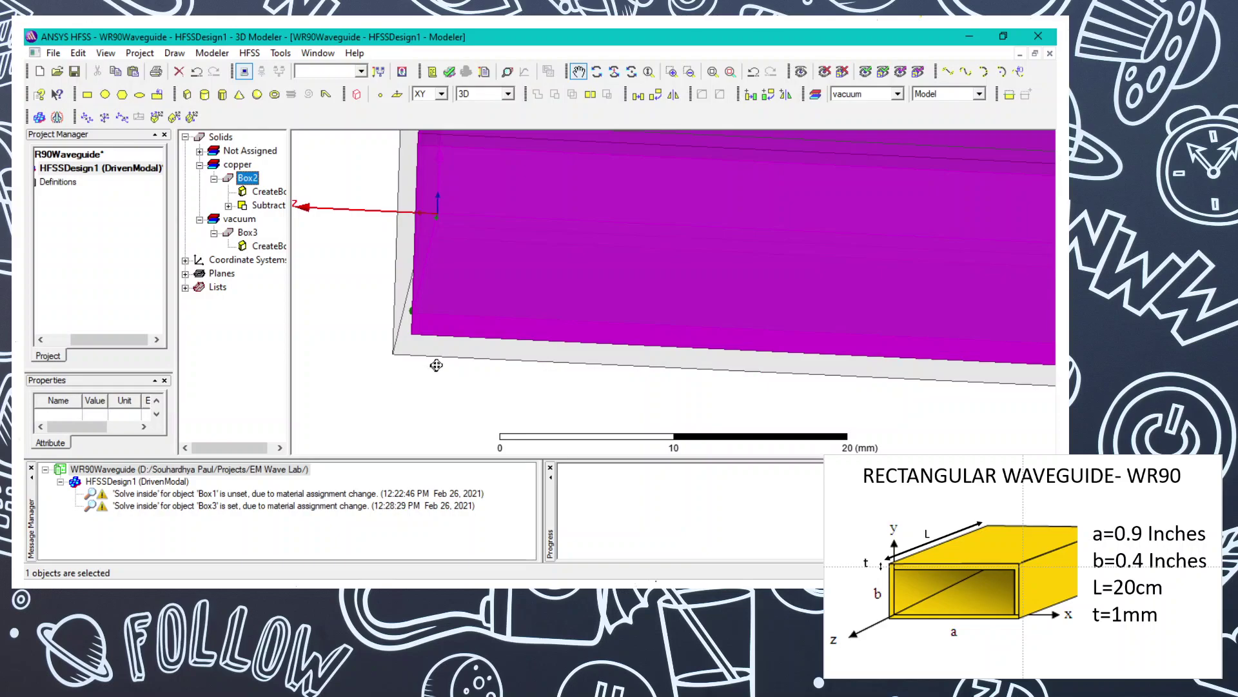
scroll(451, 341, "up", 3)
scroll(463, 339, "down", 6)
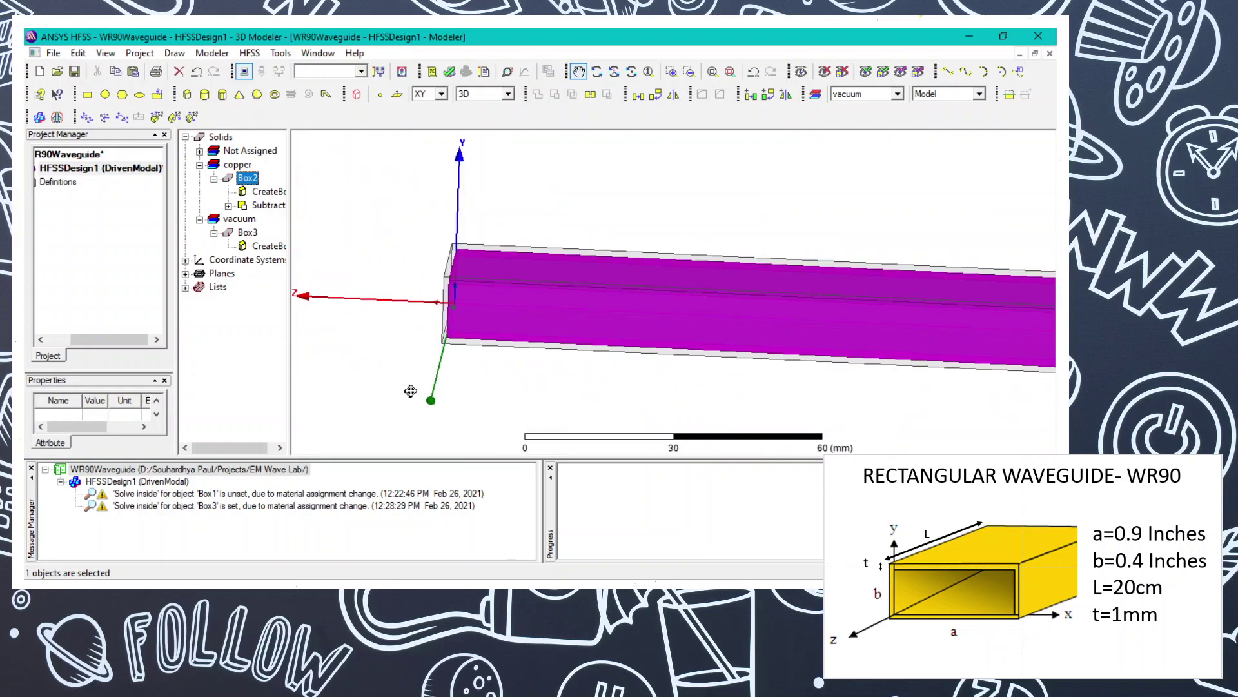
left_click_drag(474, 400, 560, 363, "alt")
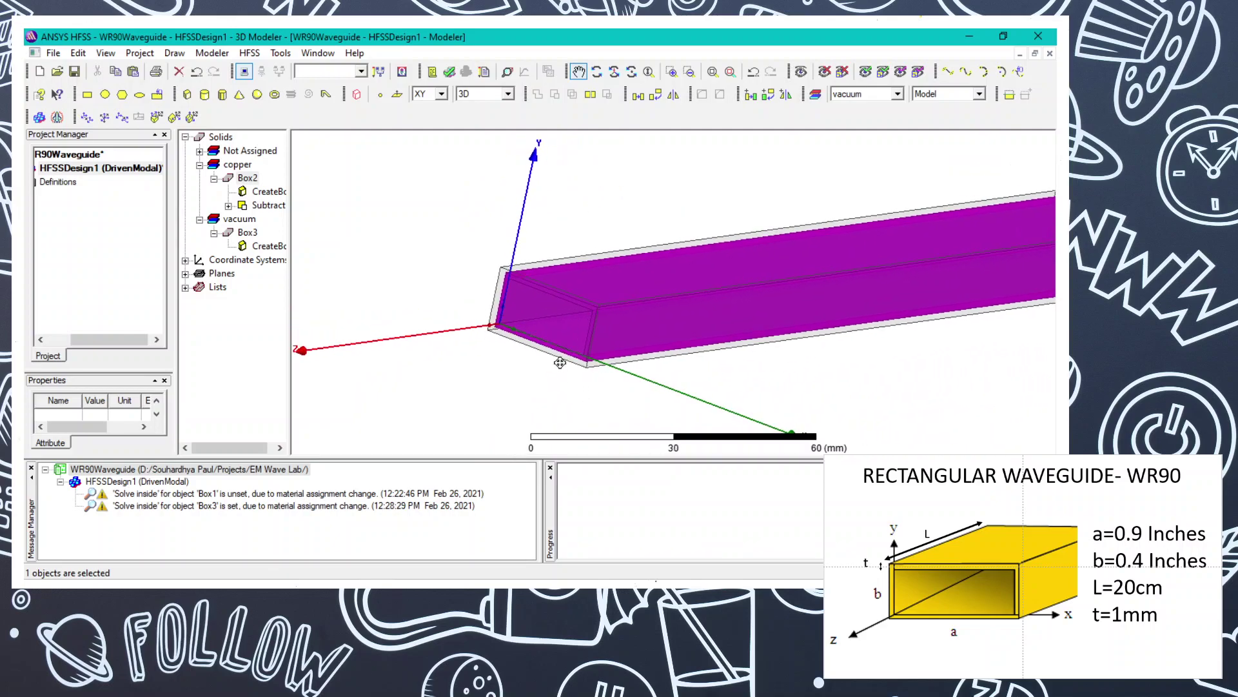
left_click(578, 71)
left_click(355, 292)
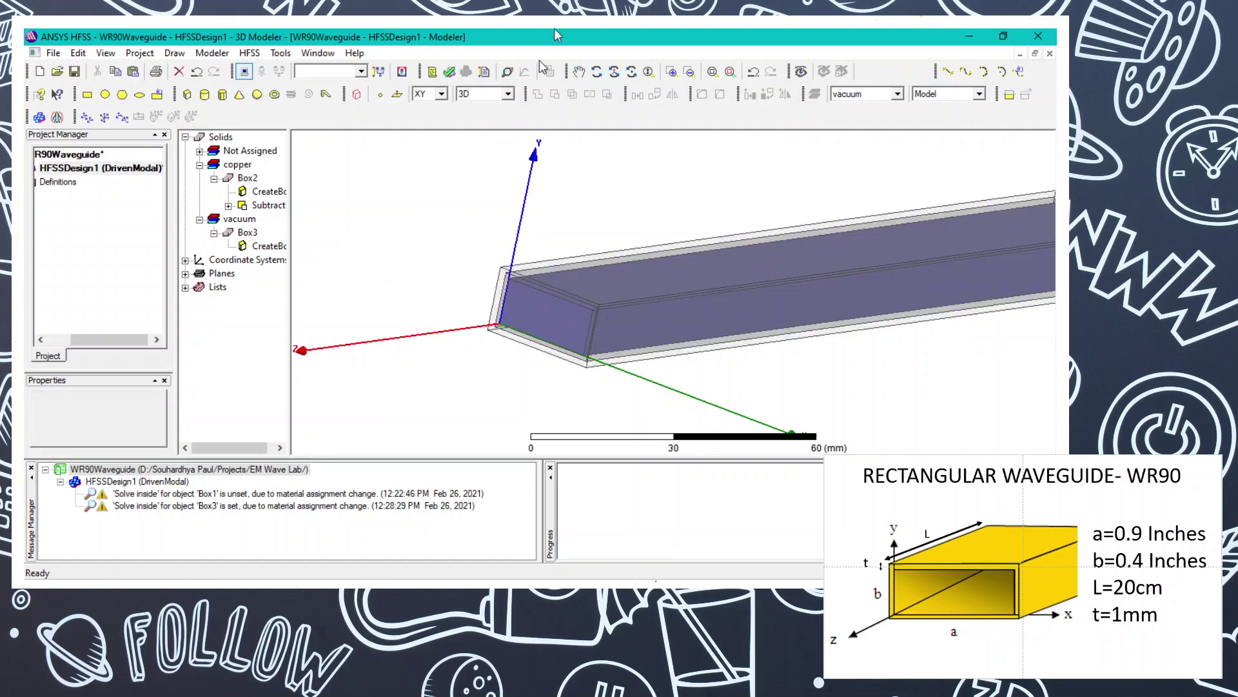
Bring the whole waveguide into view, run a validation check on HFSSDesign1 and close its report
left_click(578, 71)
left_click_drag(449, 245, 328, 251)
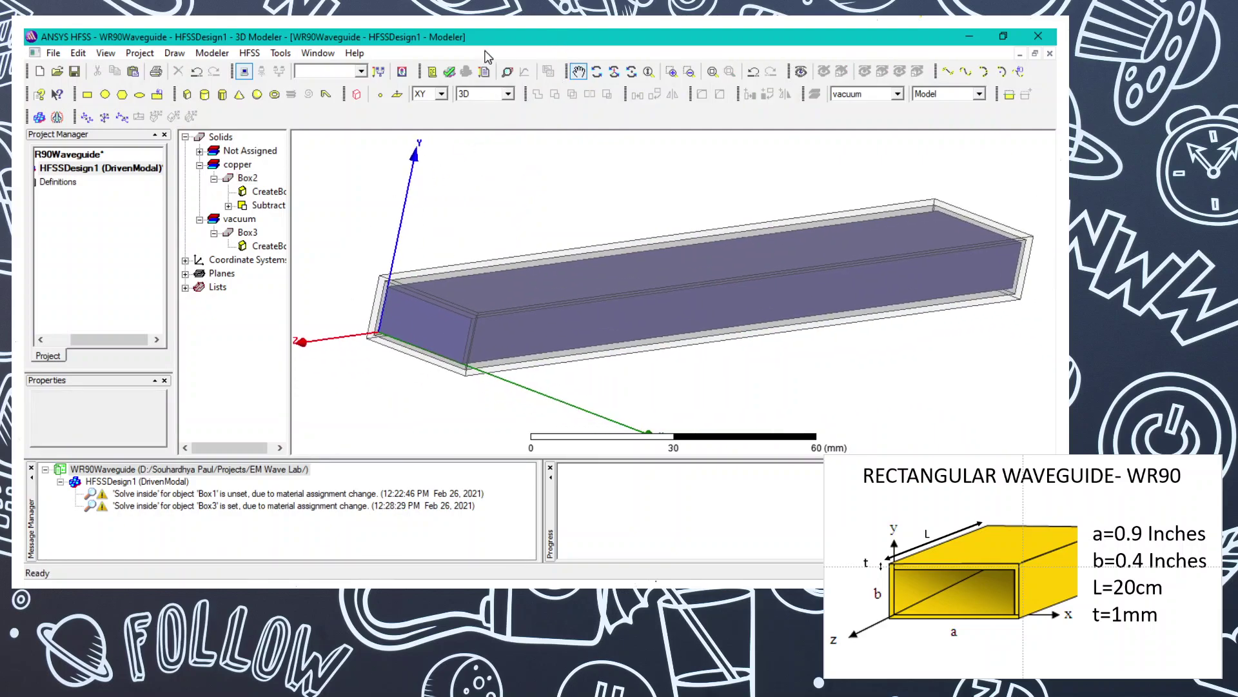
left_click(450, 72)
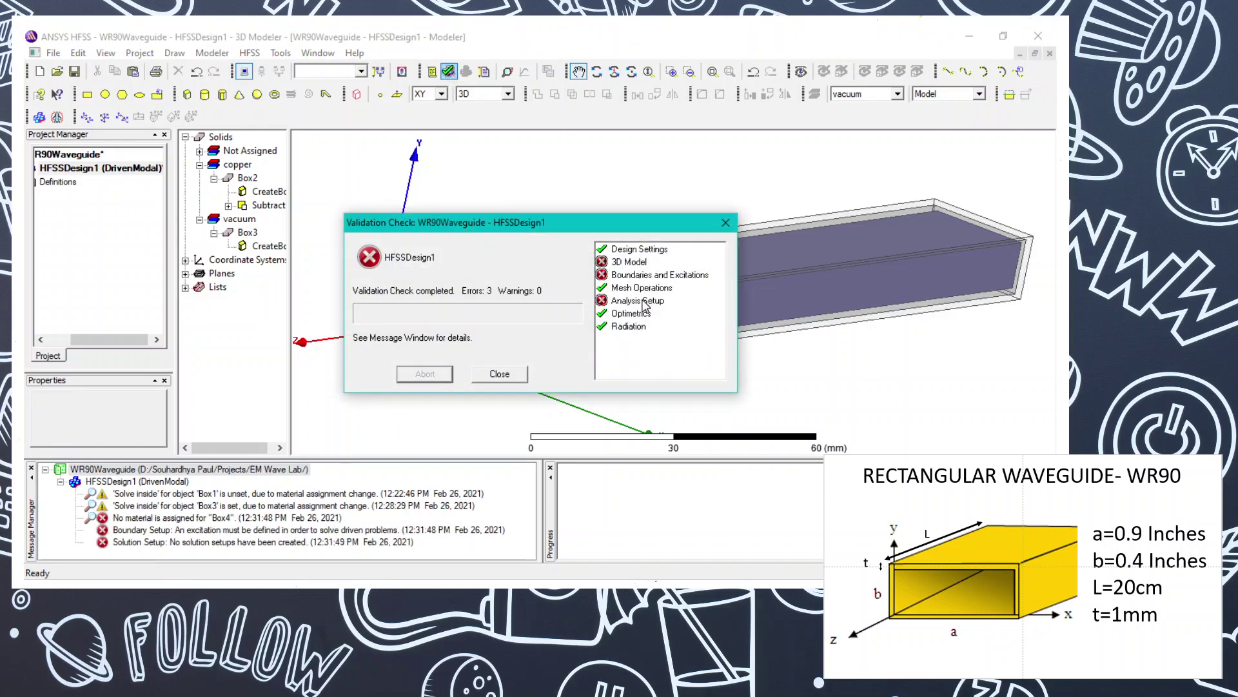
left_click(726, 222)
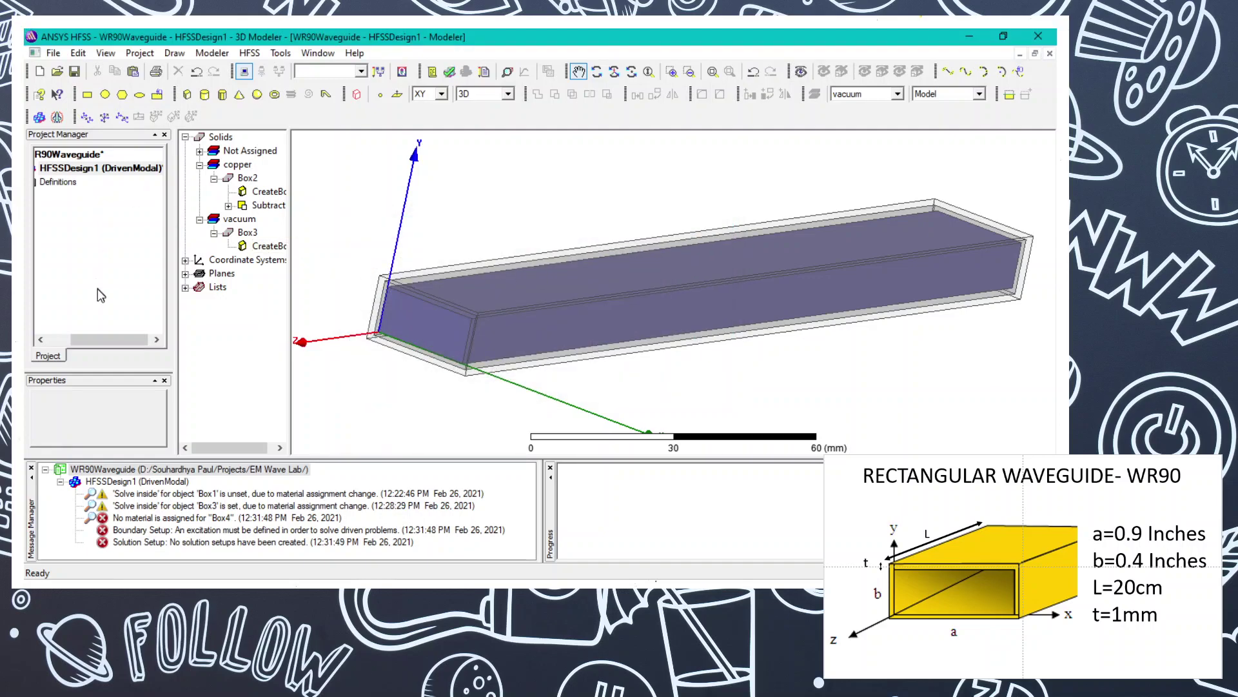
Assign a Radiation boundary named Rad1 to the vacuum Box3, using the Radiating Only option
left_click_drag(106, 340, 83, 340)
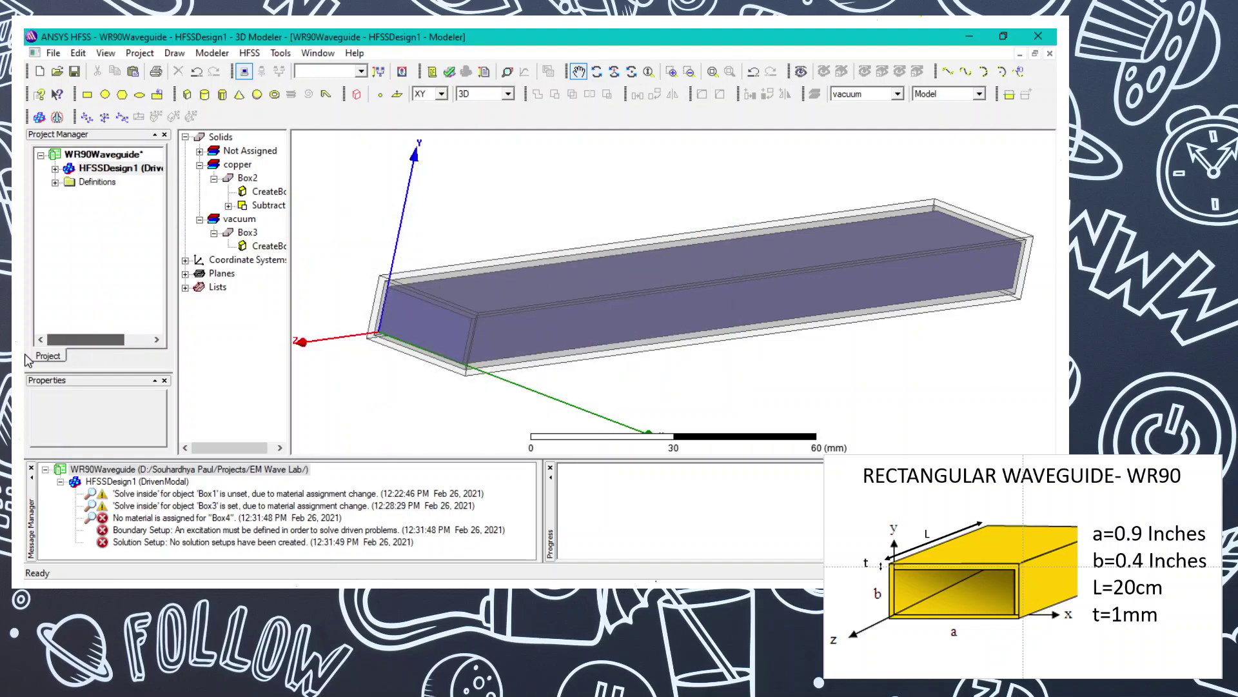
left_click(55, 170)
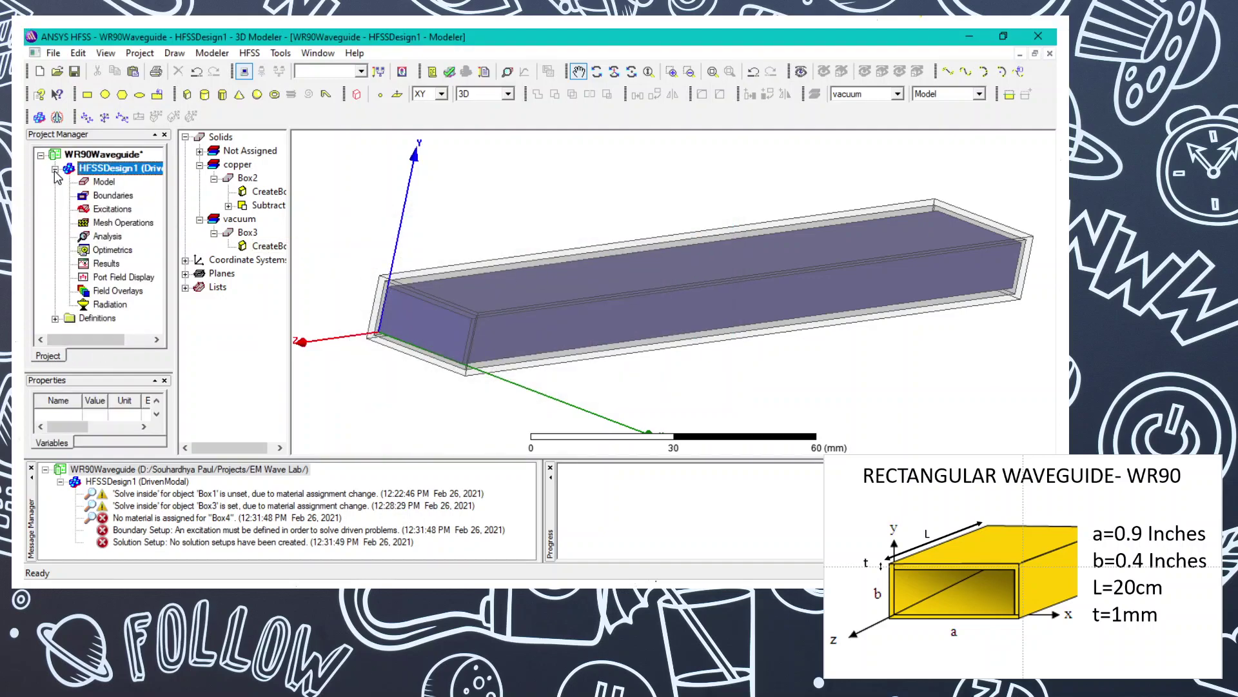
left_click(107, 196)
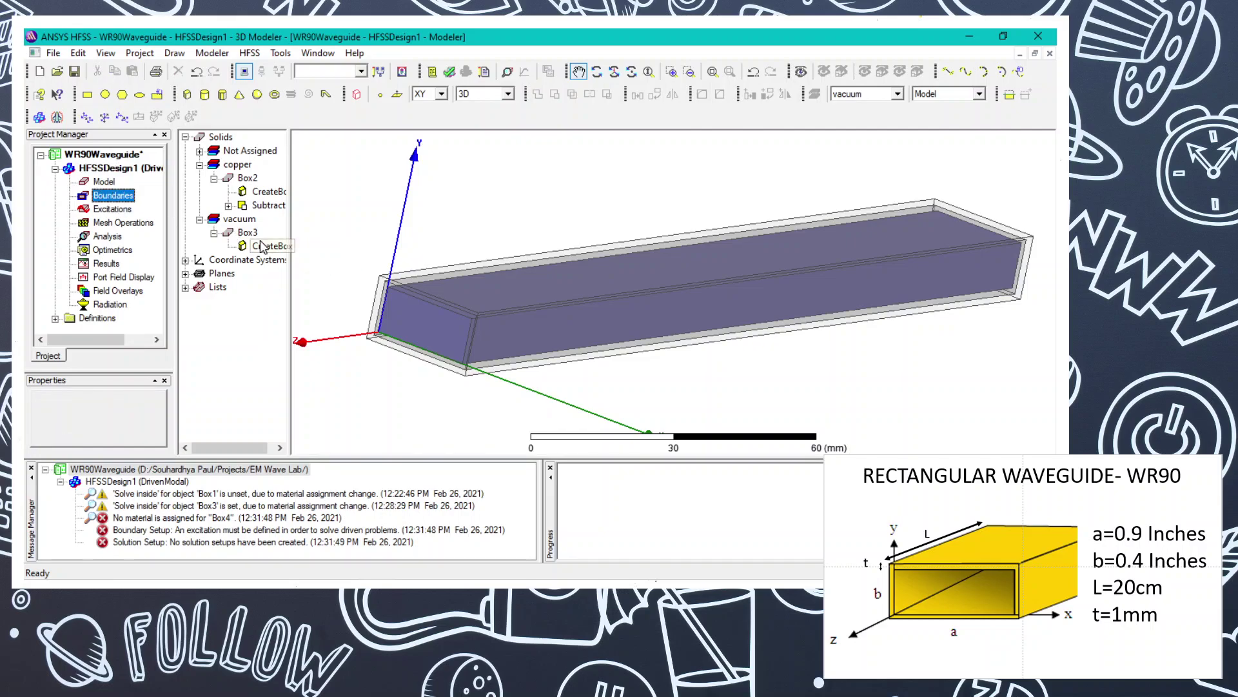
left_click(213, 235)
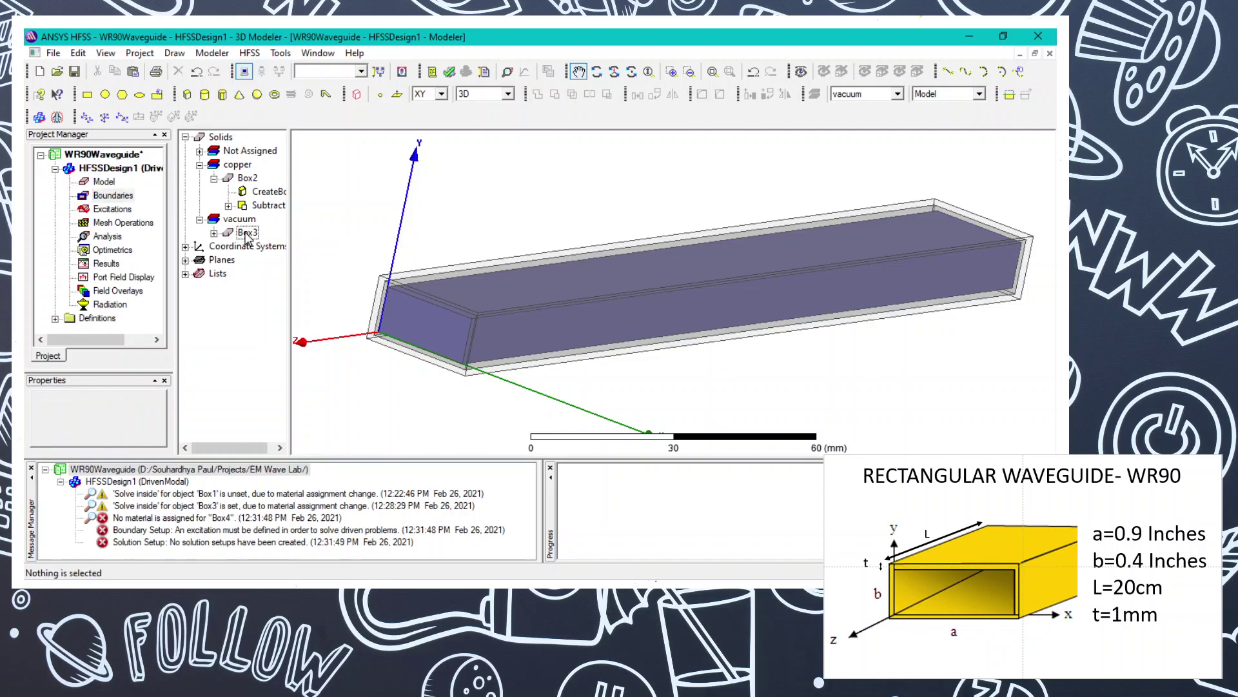
right_click(247, 232)
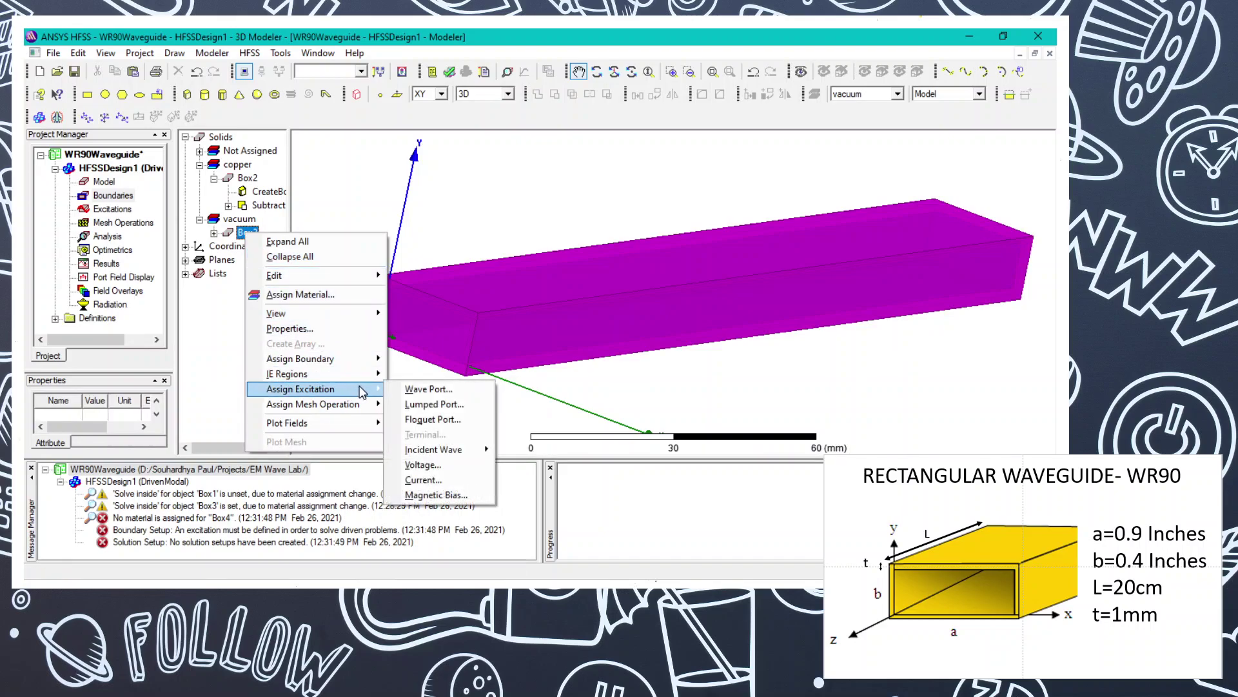
mouse_move(371, 360)
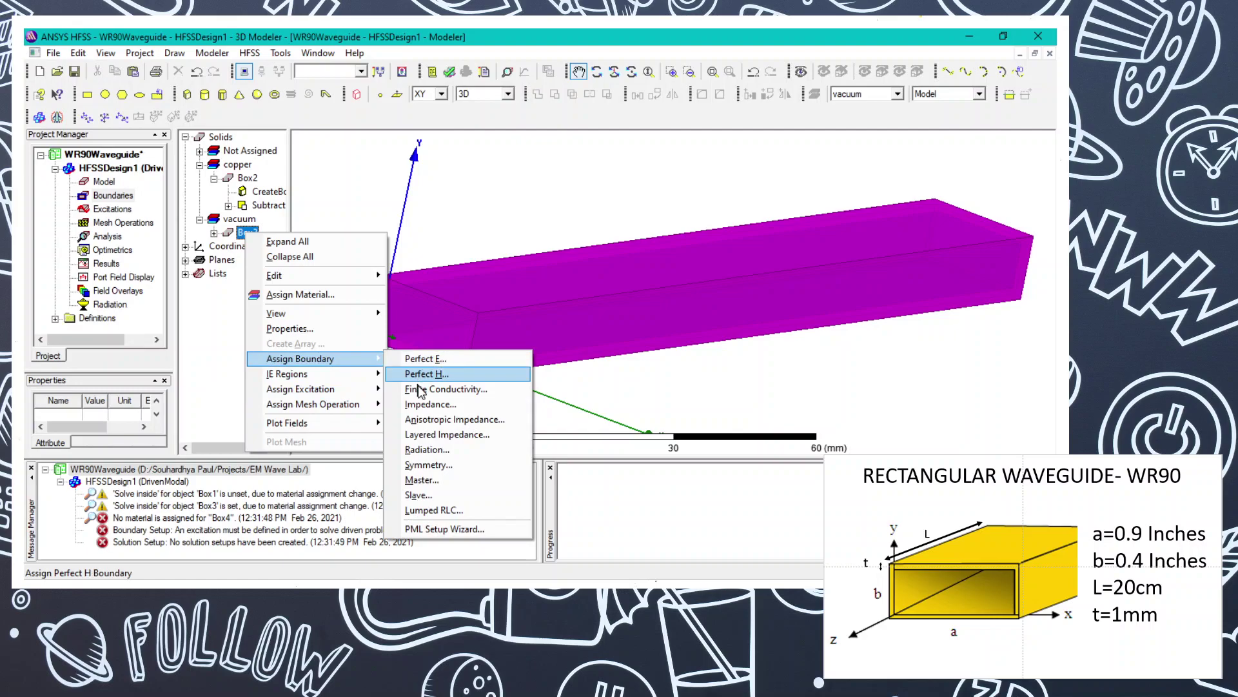
left_click(428, 450)
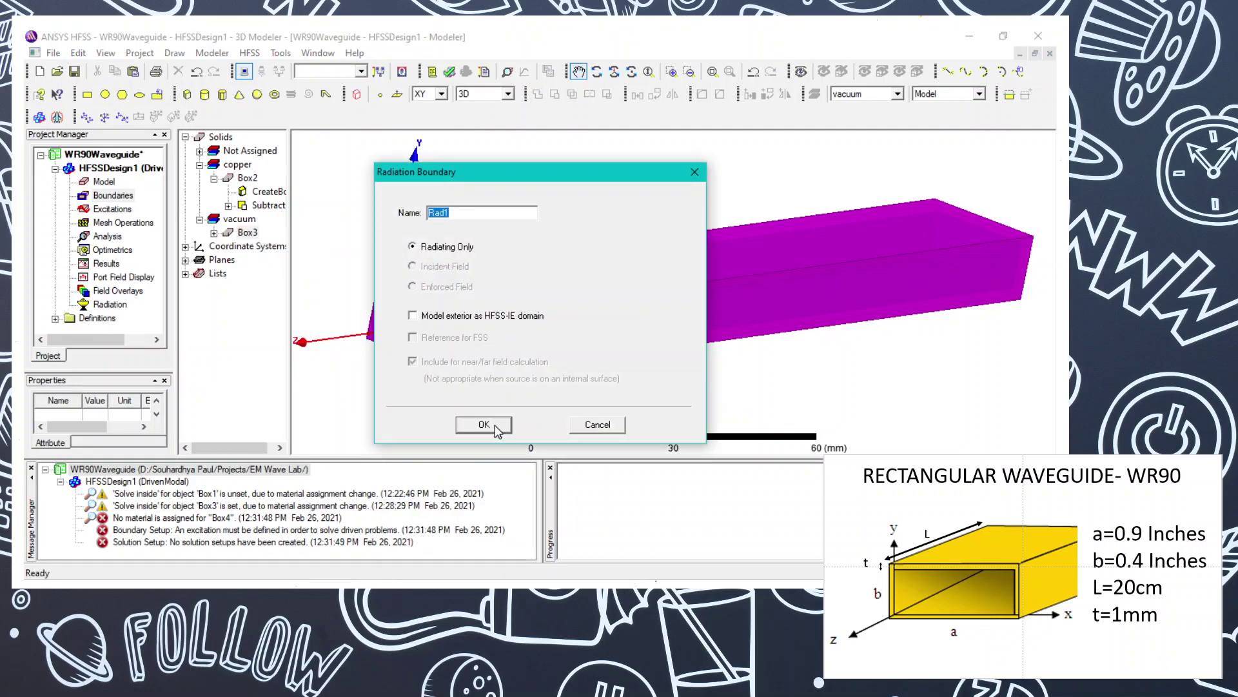
left_click(484, 424)
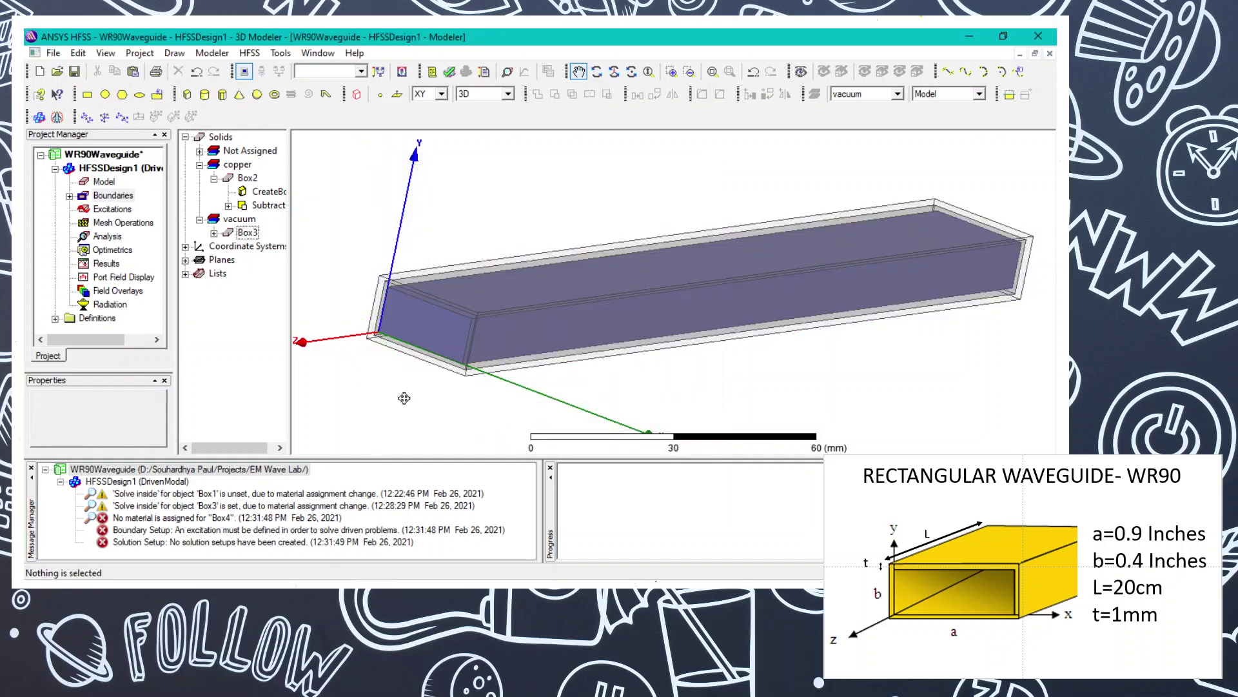
Highlight the new radiation boundary in the model to examine which faces it covers
left_click(69, 196)
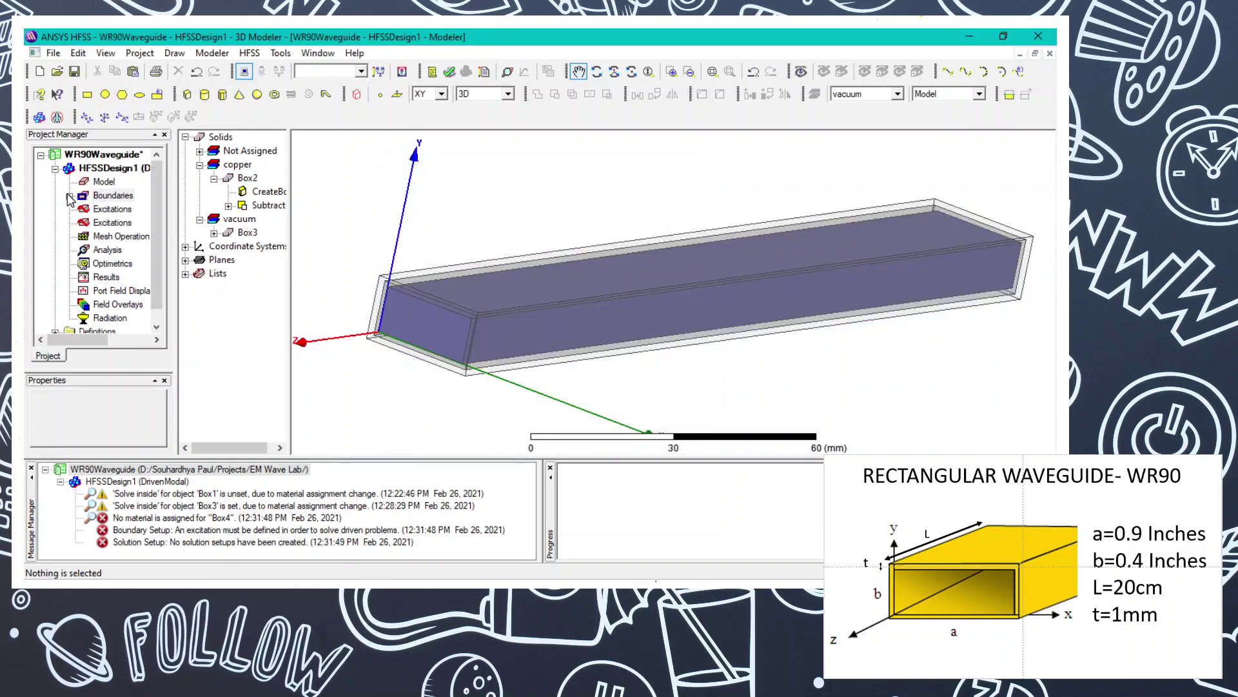
left_click(116, 209)
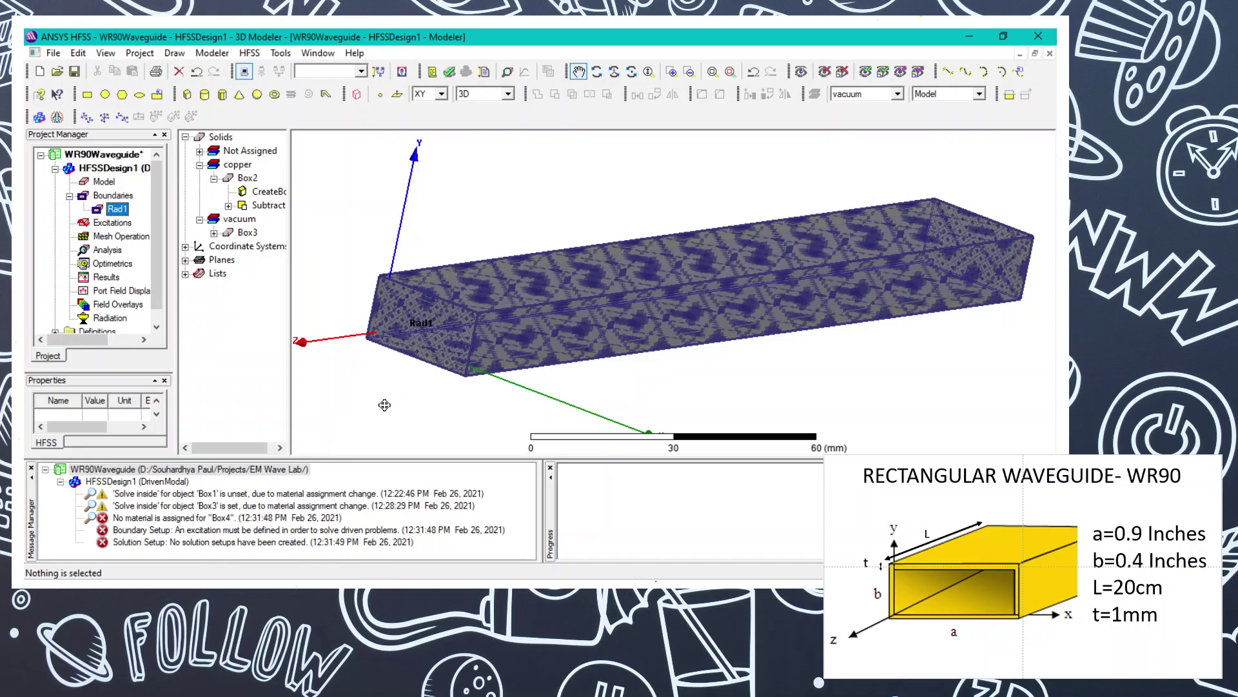
left_click(369, 376)
left_click(69, 195)
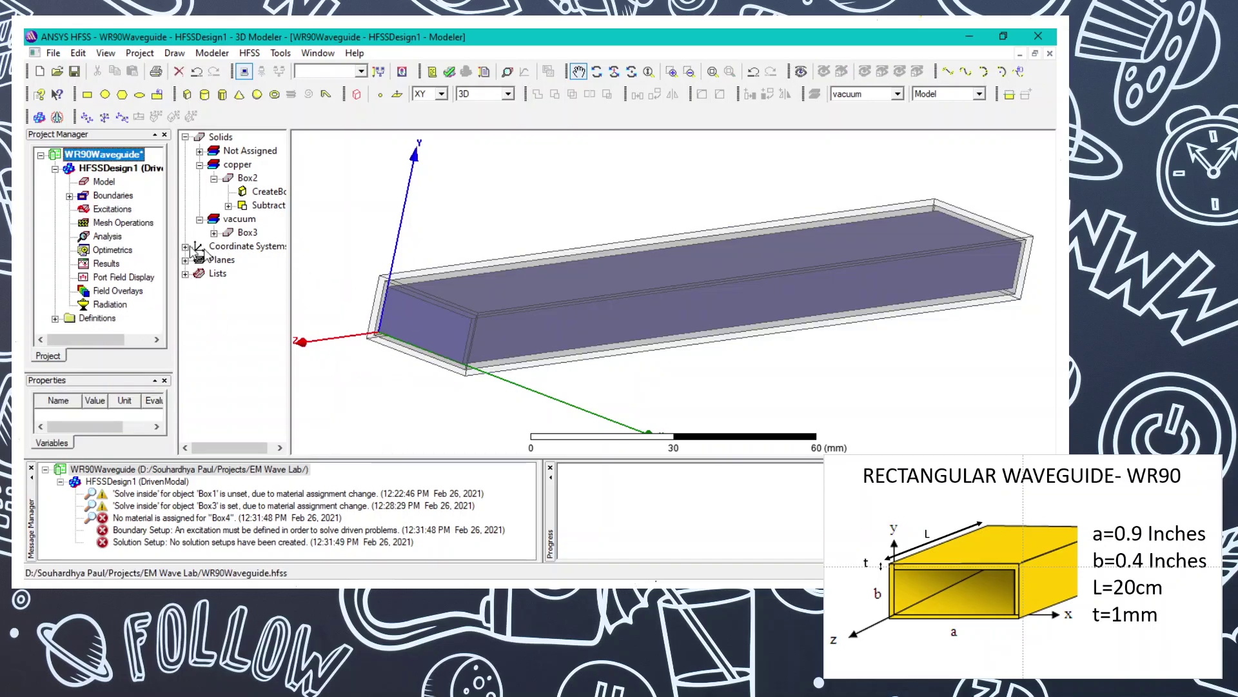
Draw a rectangle in the XY plane over the waveguide's front opening, from the origin, about 22.86 by 10.16 mm
left_click(106, 209)
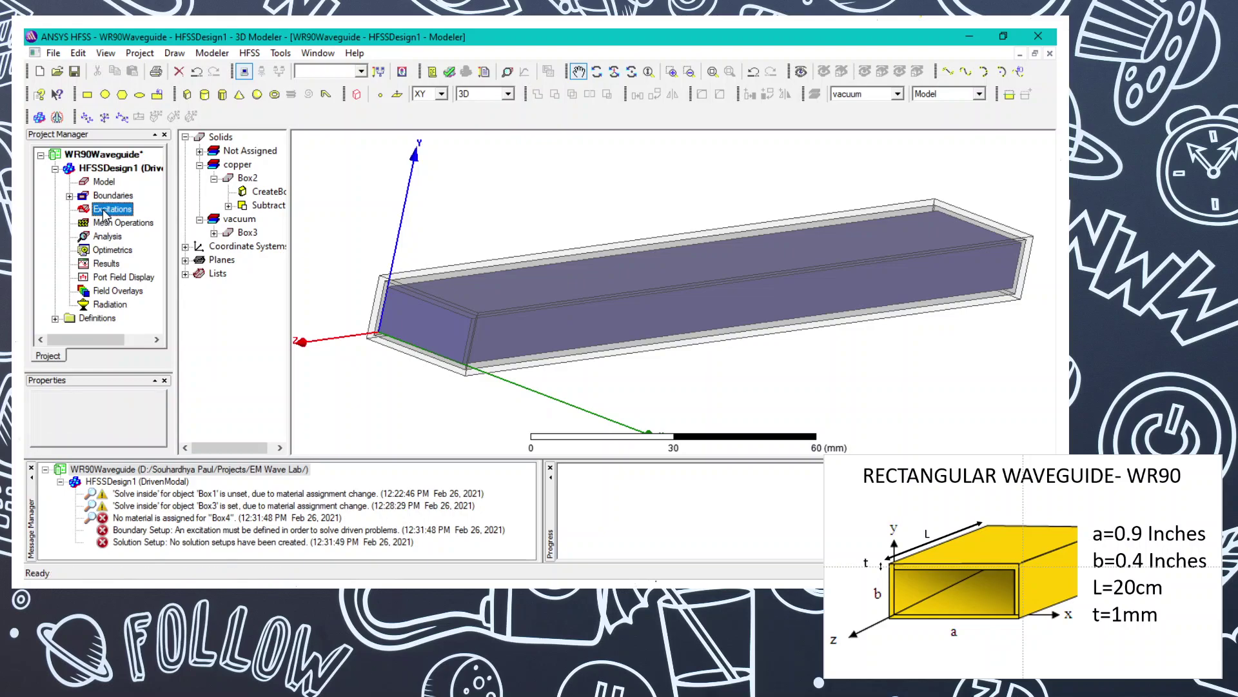
left_click(348, 206)
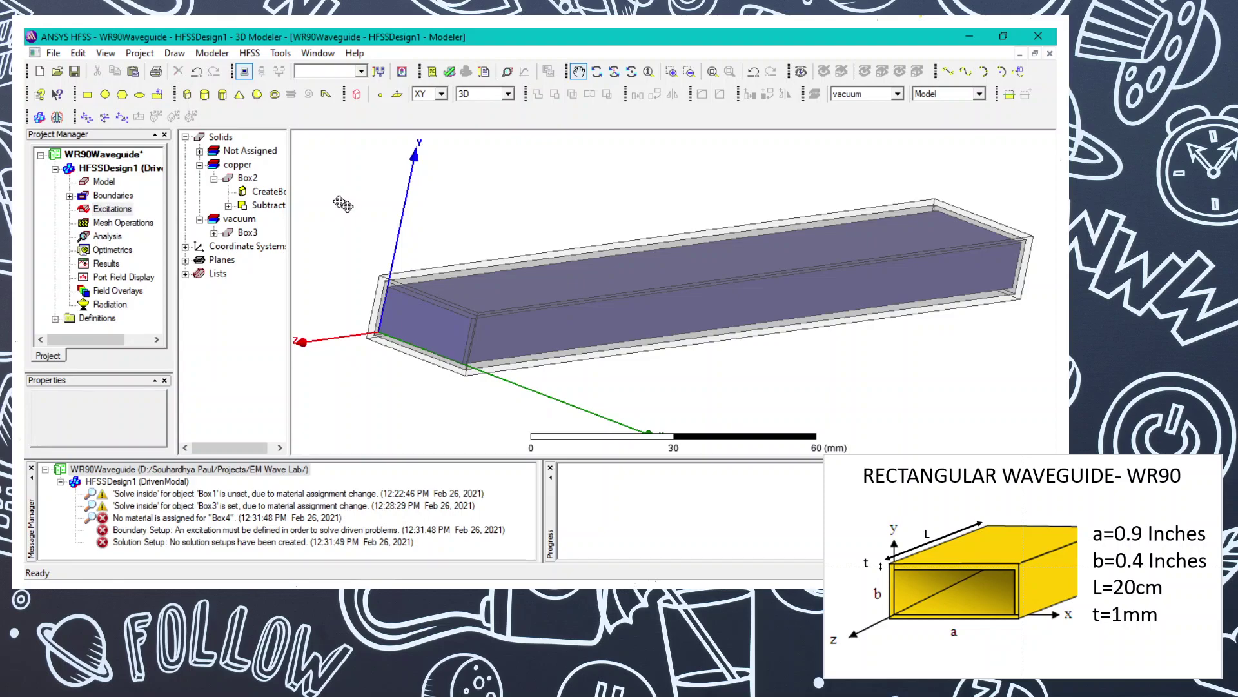
left_click(91, 96)
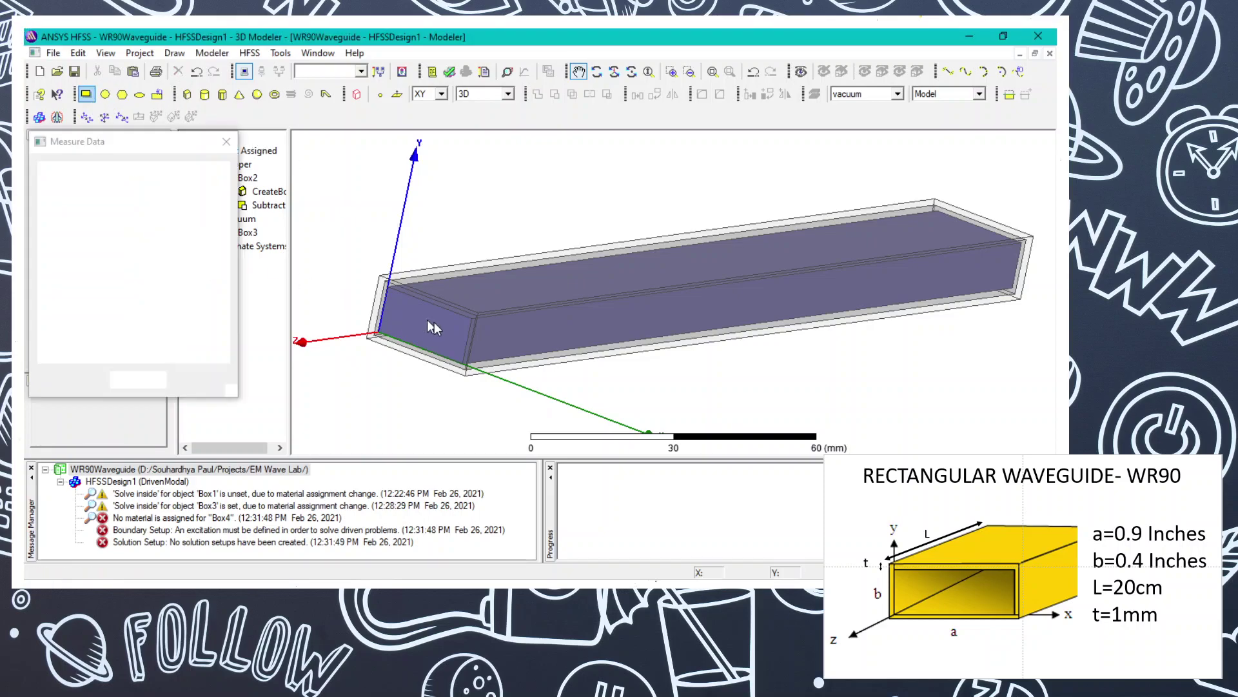
left_click(379, 332)
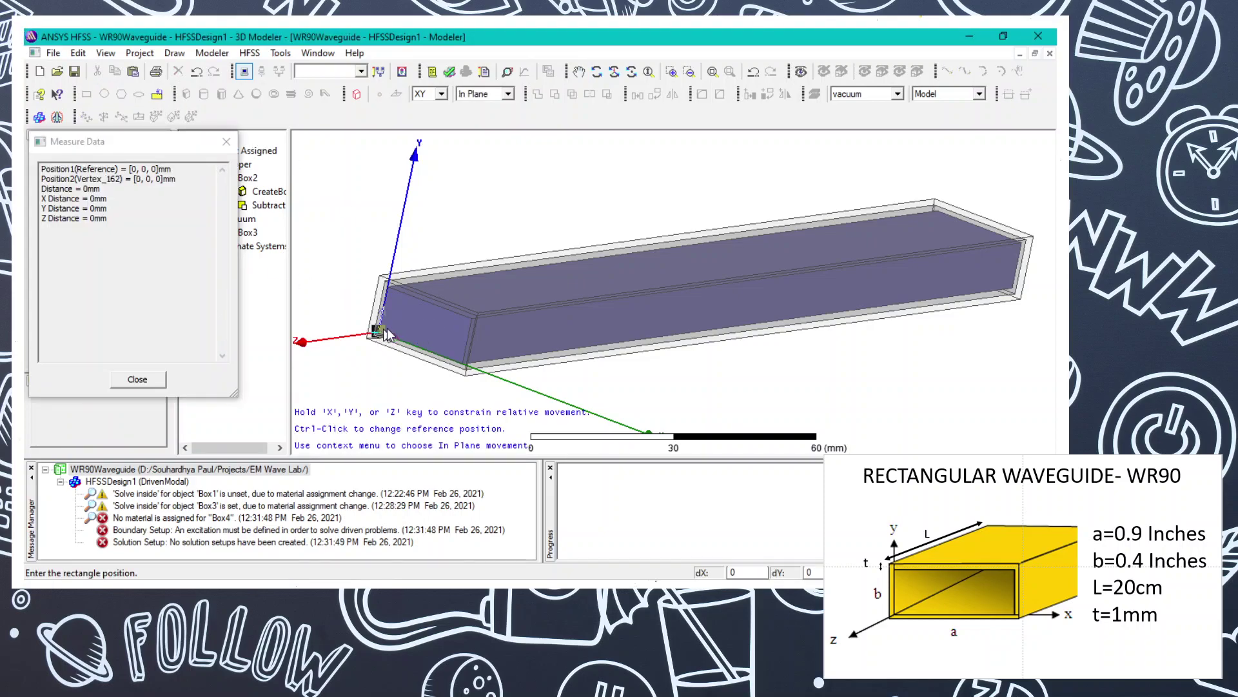
left_click(466, 322)
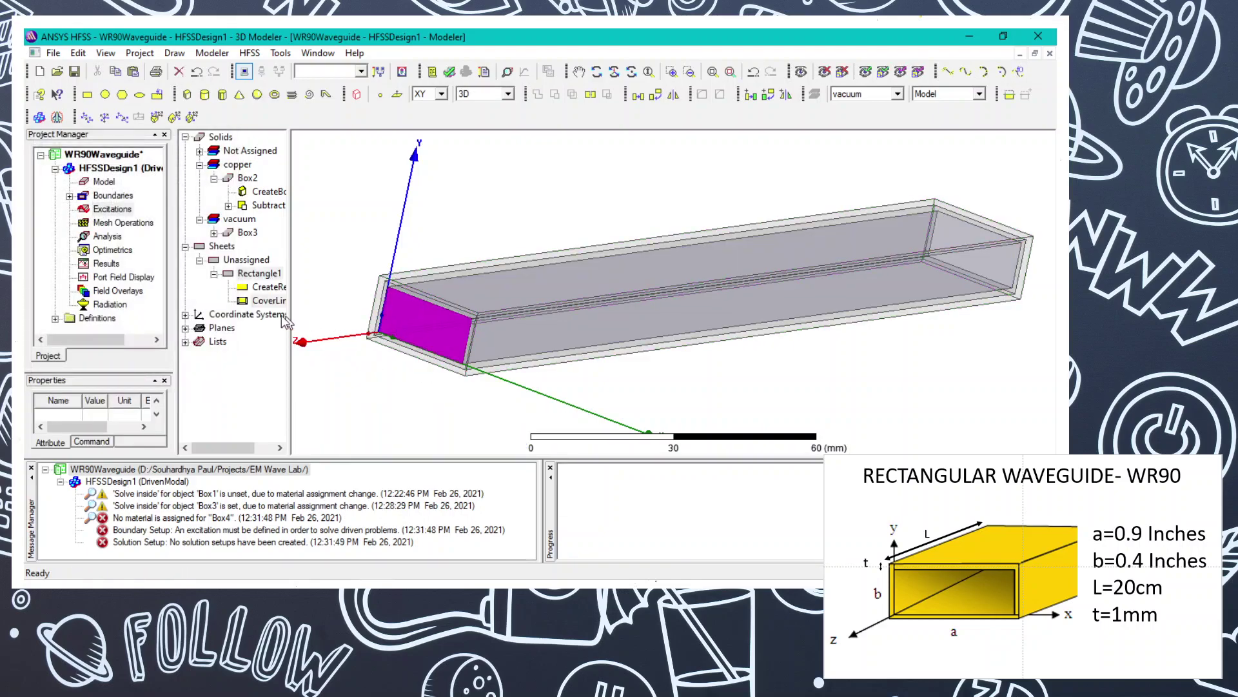
Check Rectangle1's attributes and set the XSize of its CreateRectangle command to the variable width
double_click(249, 273)
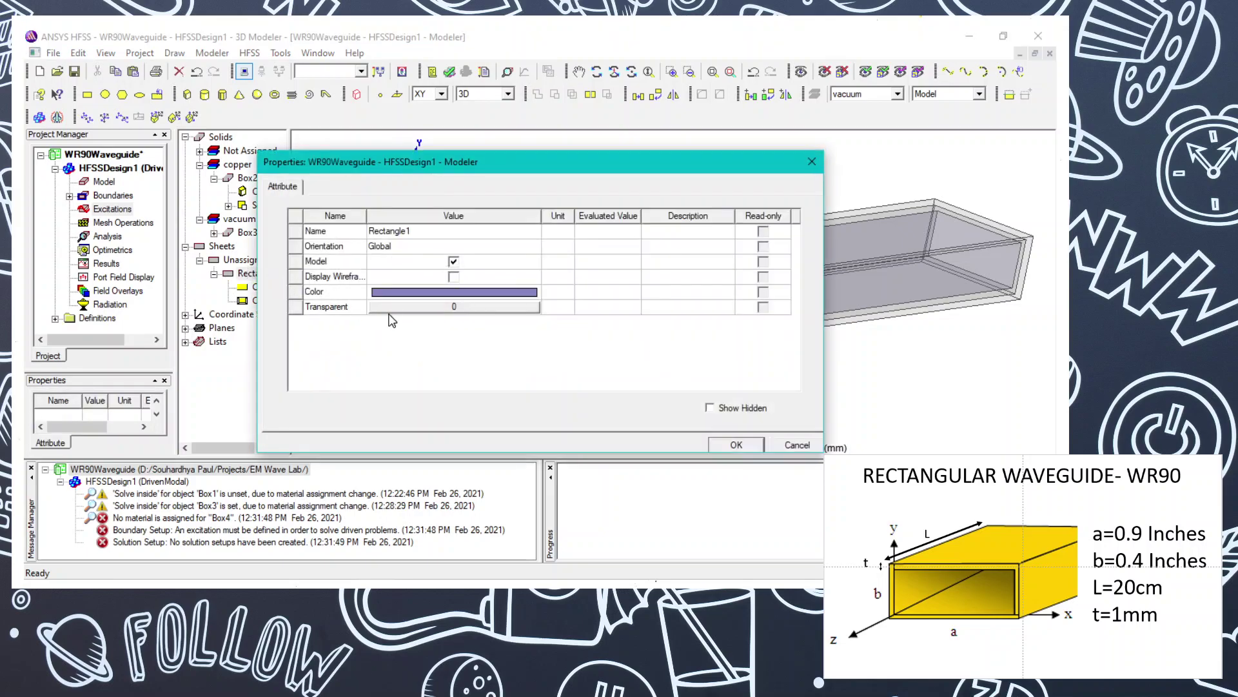
key("Return")
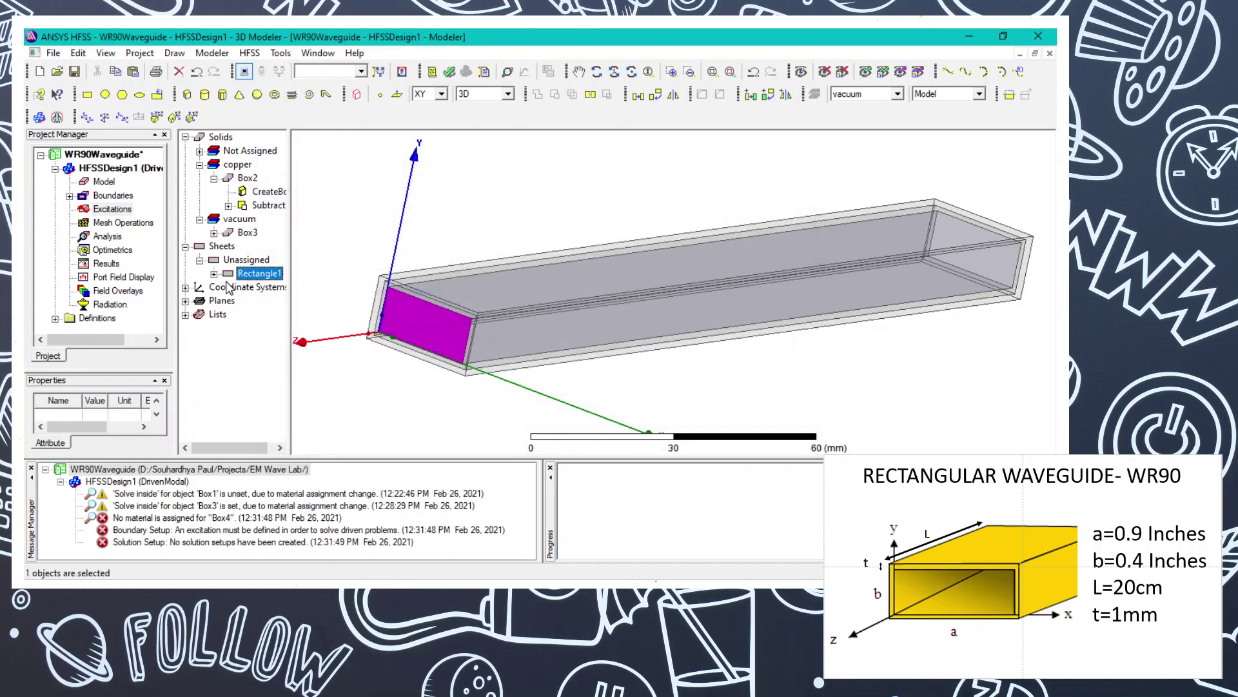
left_click(214, 274)
double_click(256, 287)
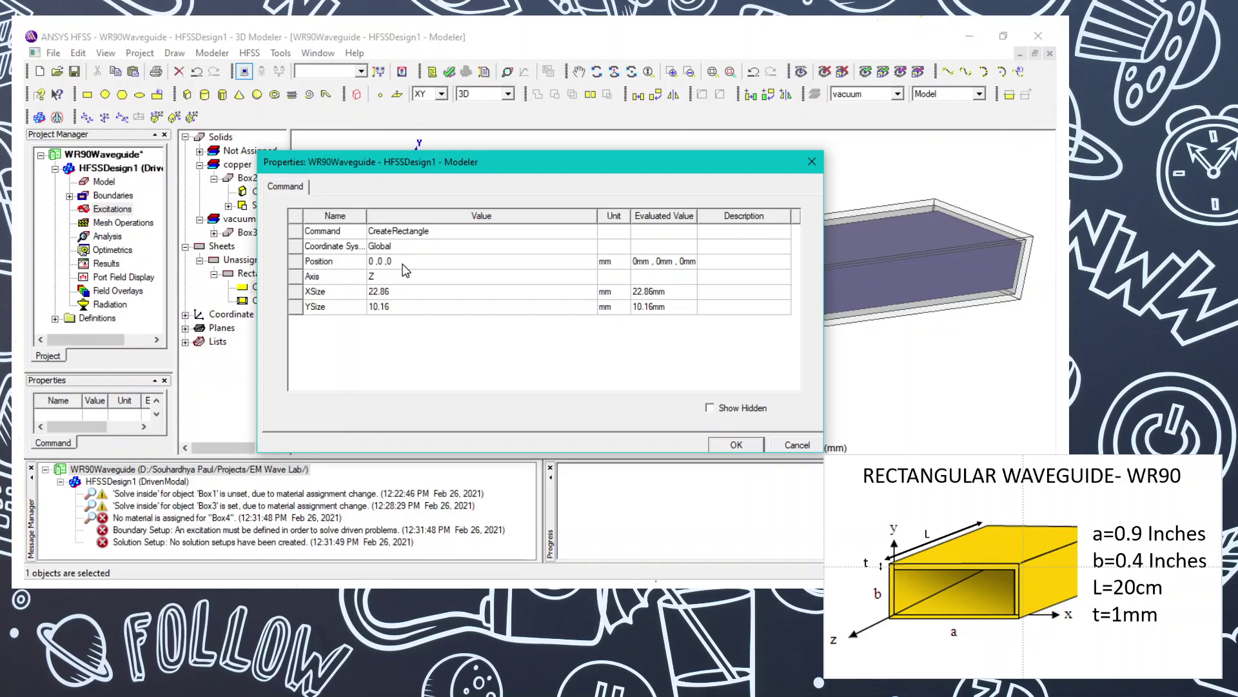
left_click(384, 280)
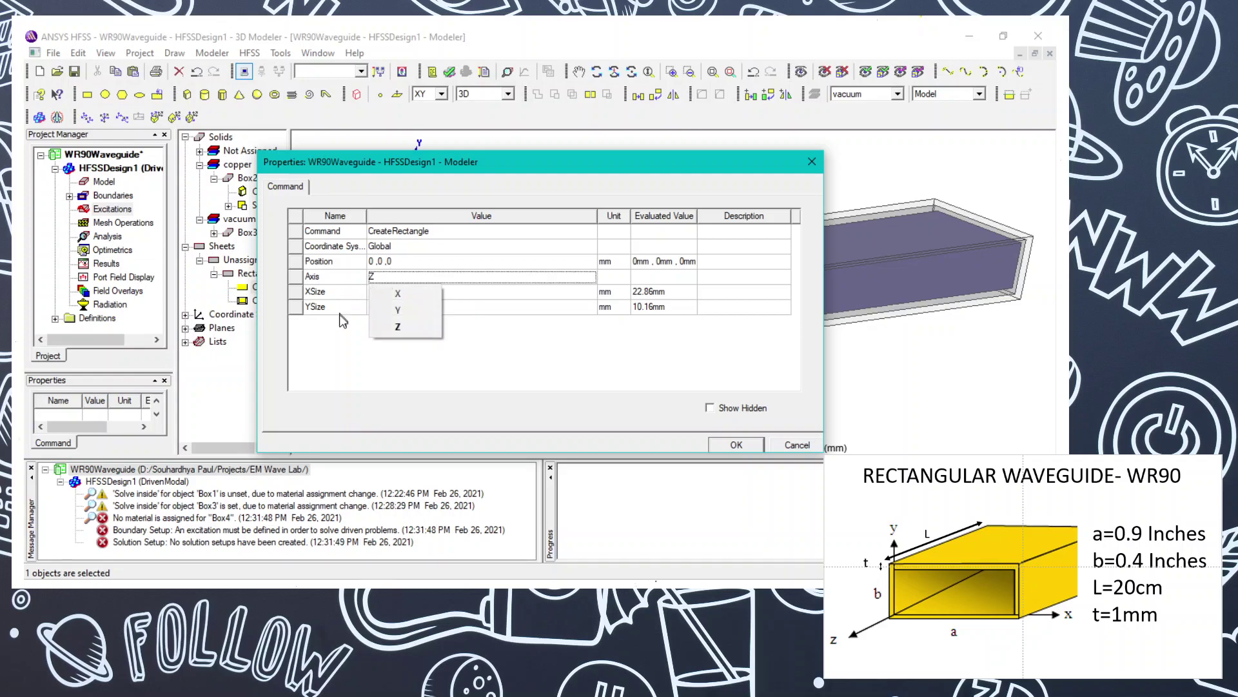
left_click(348, 340)
left_click(400, 292)
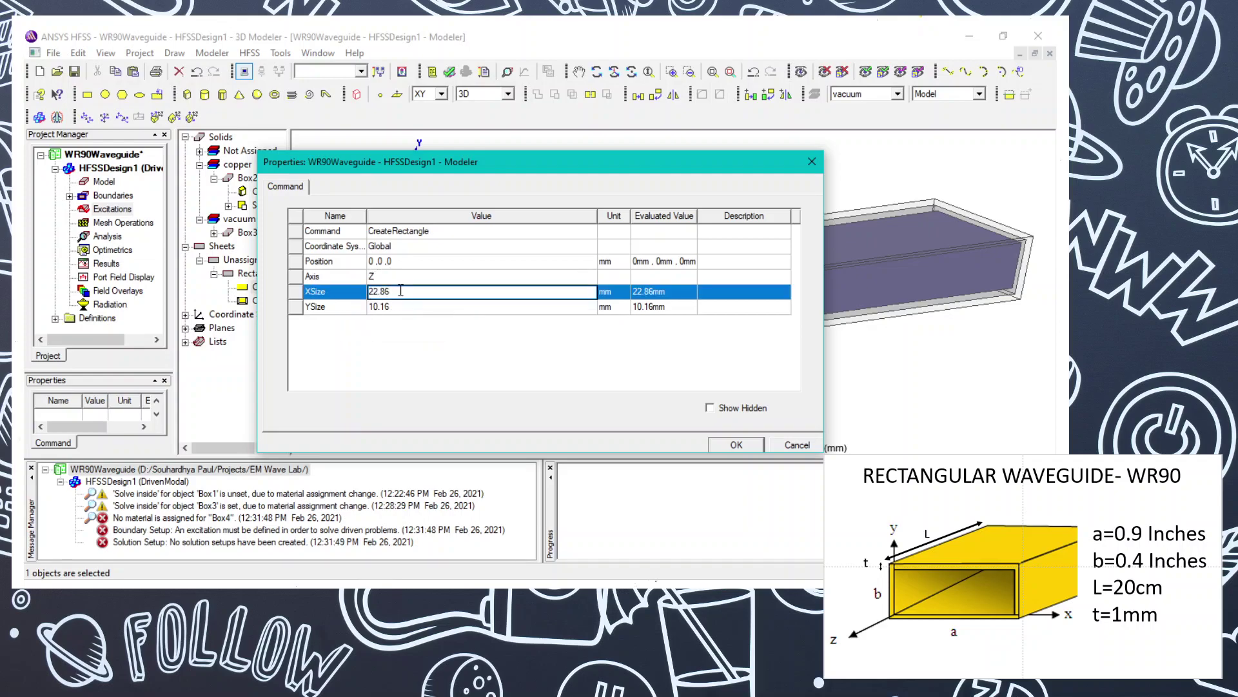
double_click(400, 291)
type("width")
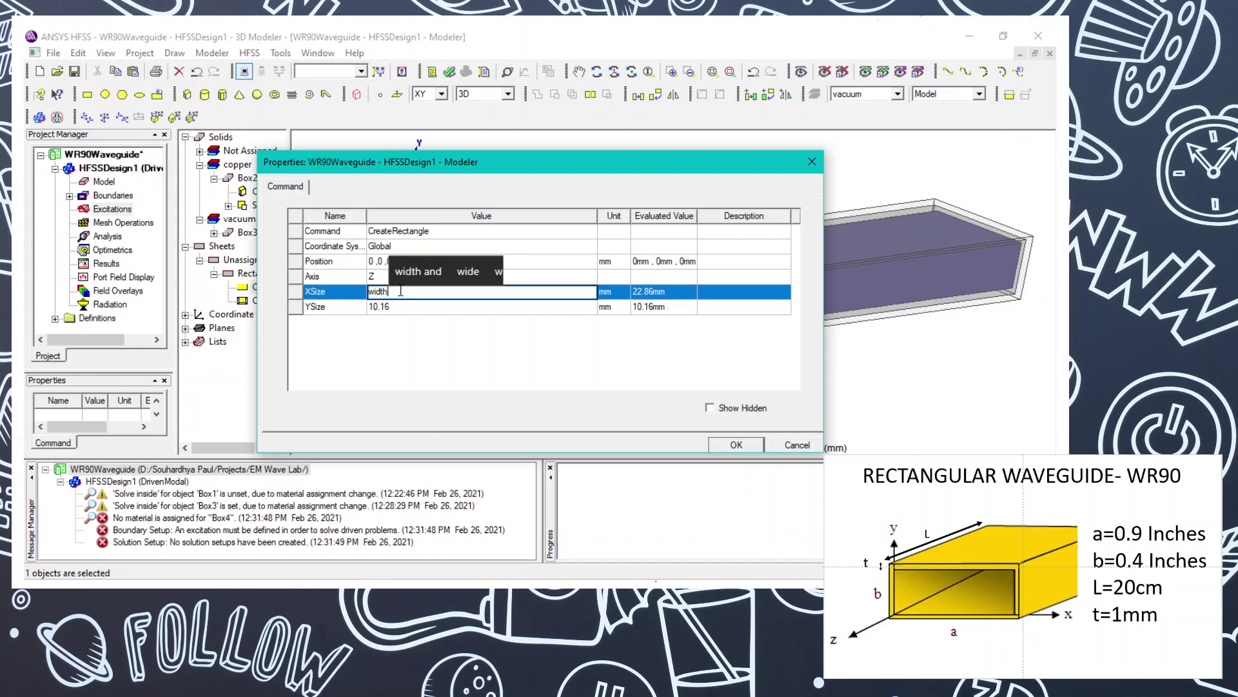
Set Rectangle1's YSize to the variable height, apply the dimensions and clear the selection
left_click(409, 319)
left_click(406, 307)
left_click(405, 305)
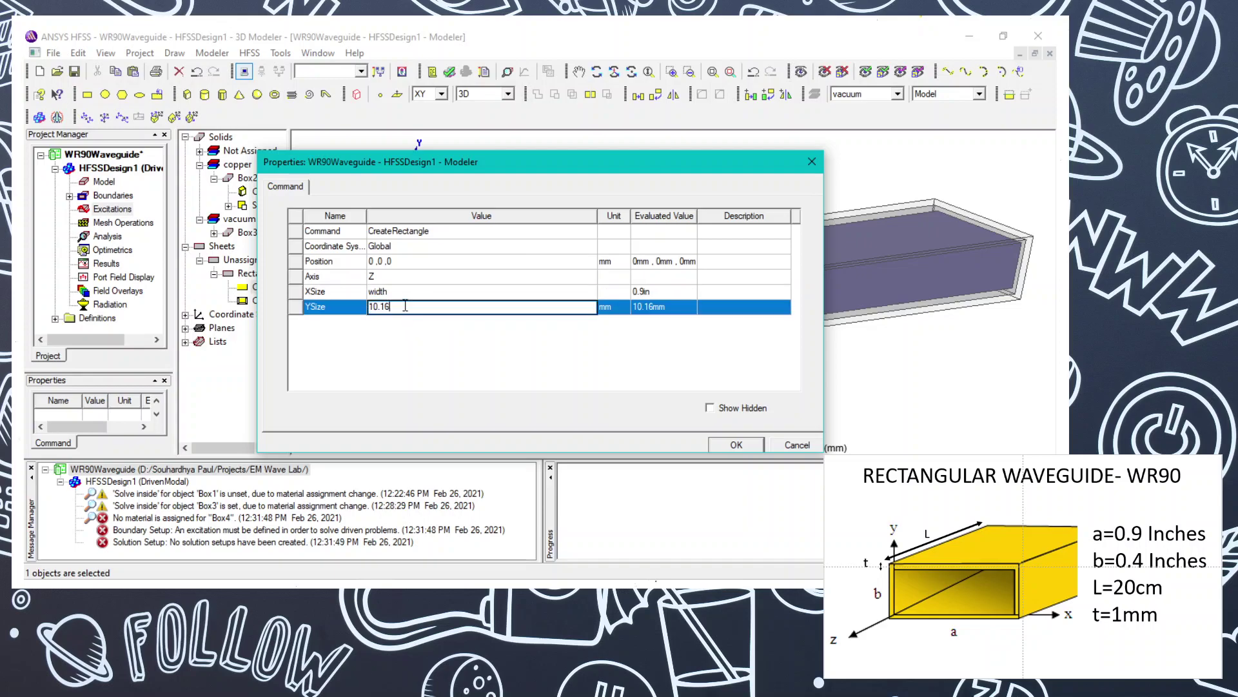
type("height")
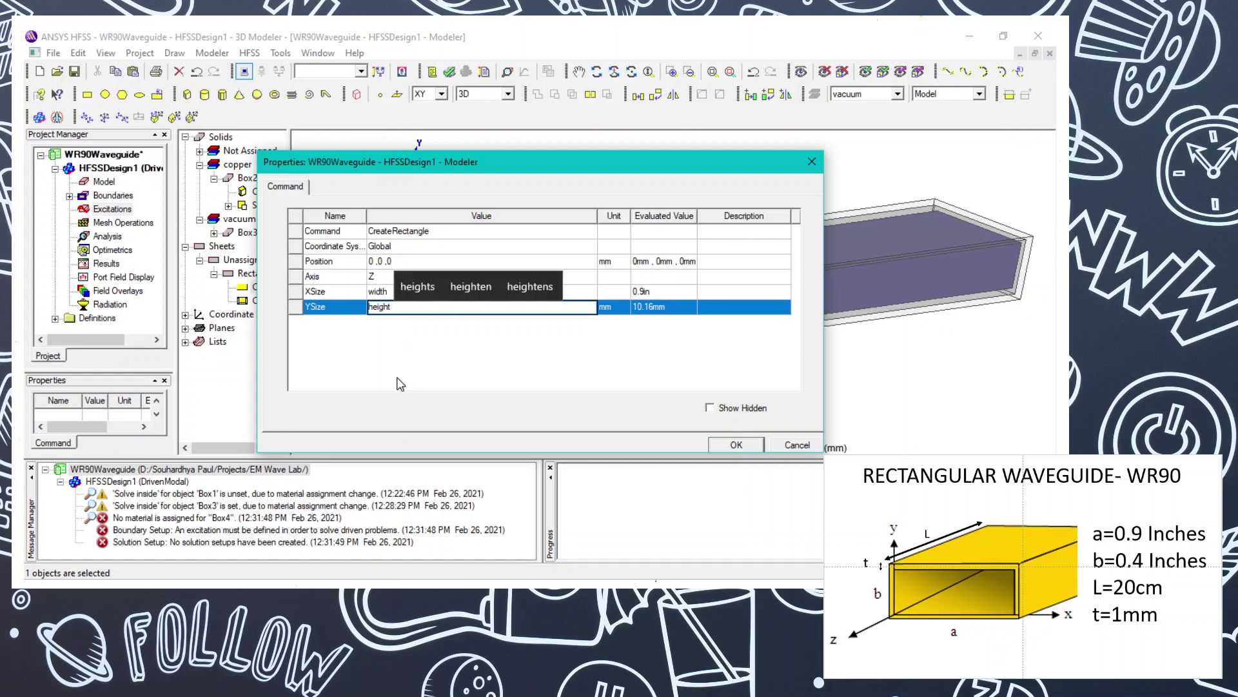
left_click(403, 381)
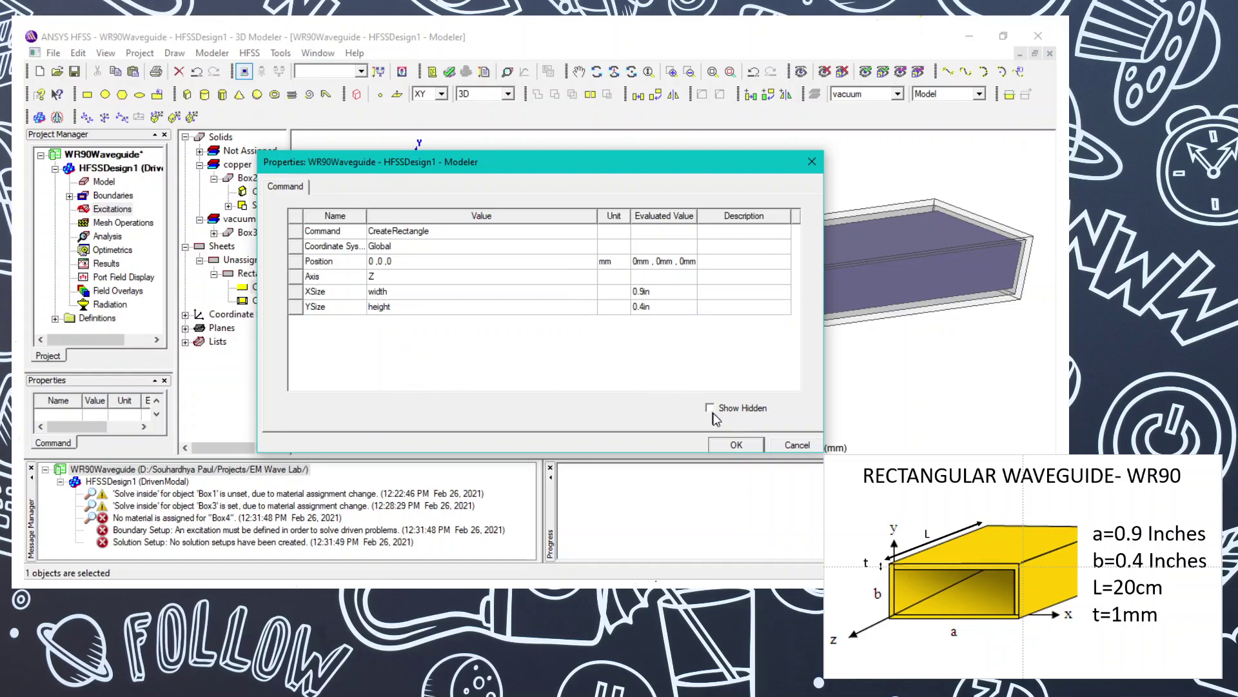
left_click(734, 446)
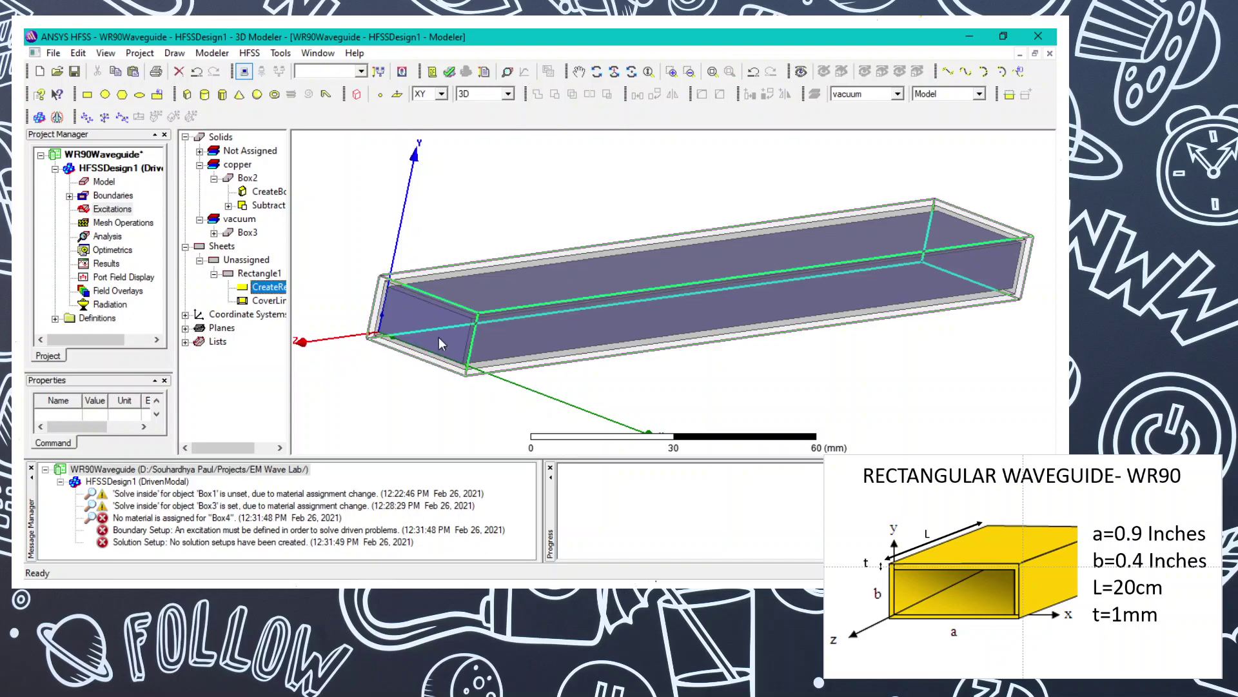
left_click(302, 348)
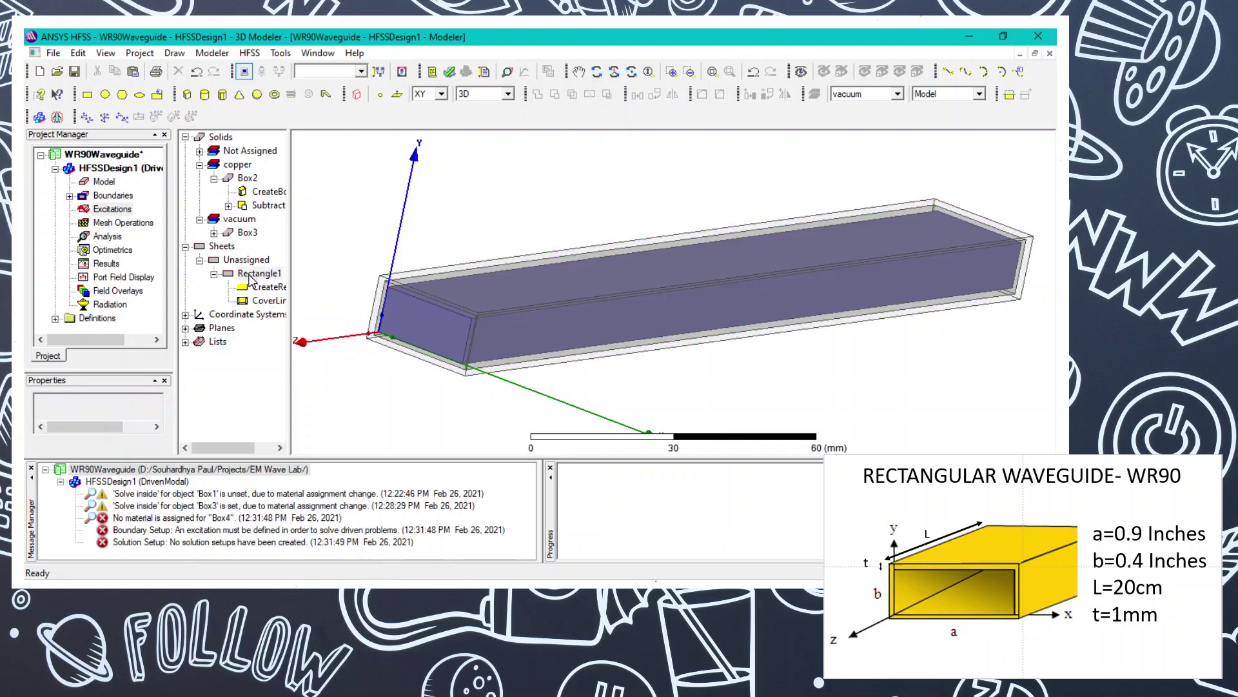
Duplicate the Rectangle1 sheet by copy and paste, and check the copy's attributes
left_click(250, 279)
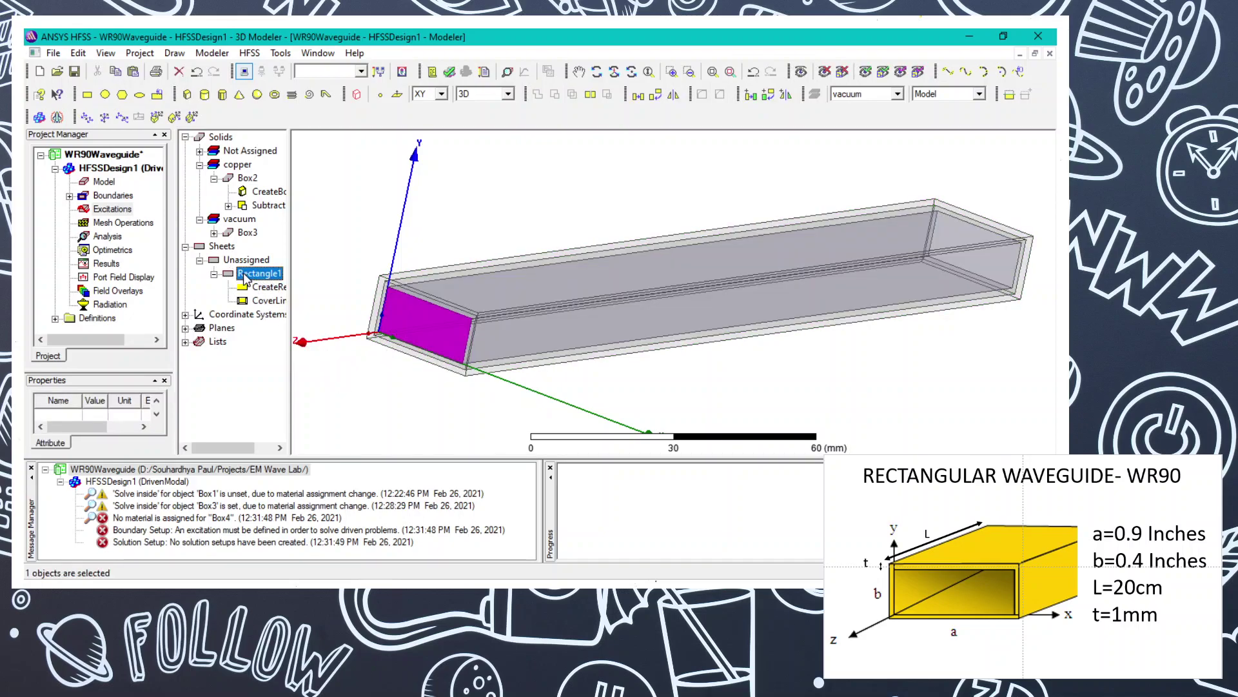
key("ctrl+v")
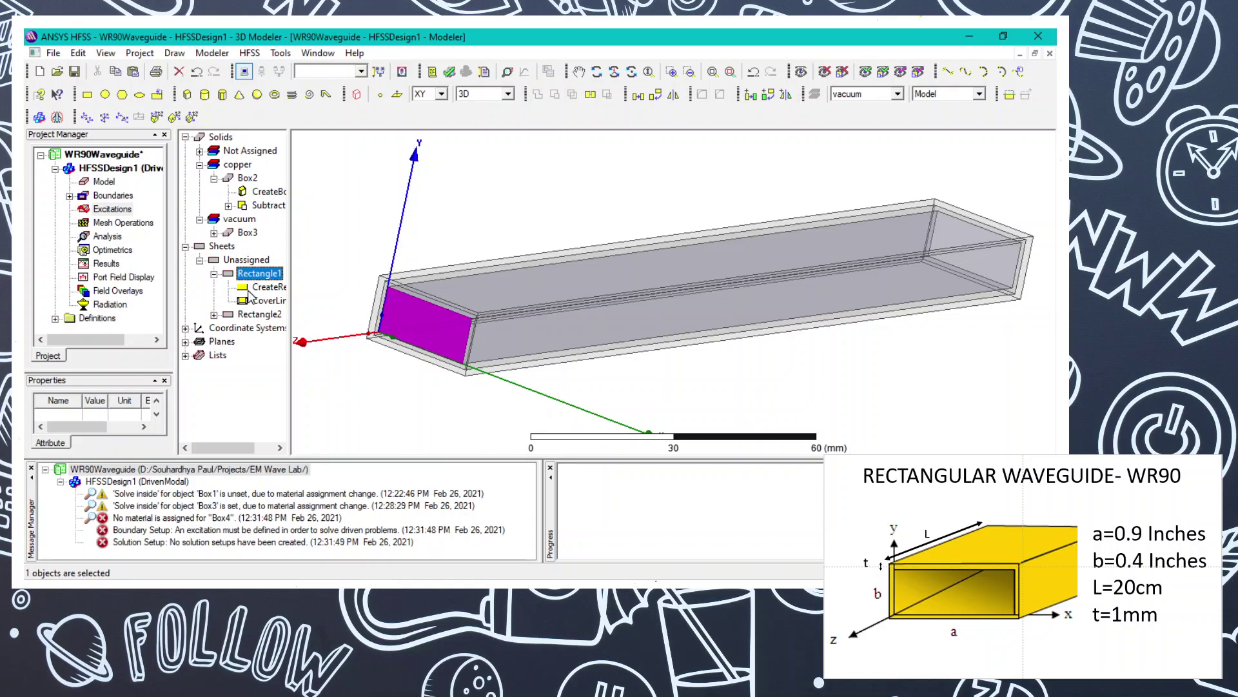
double_click(272, 316)
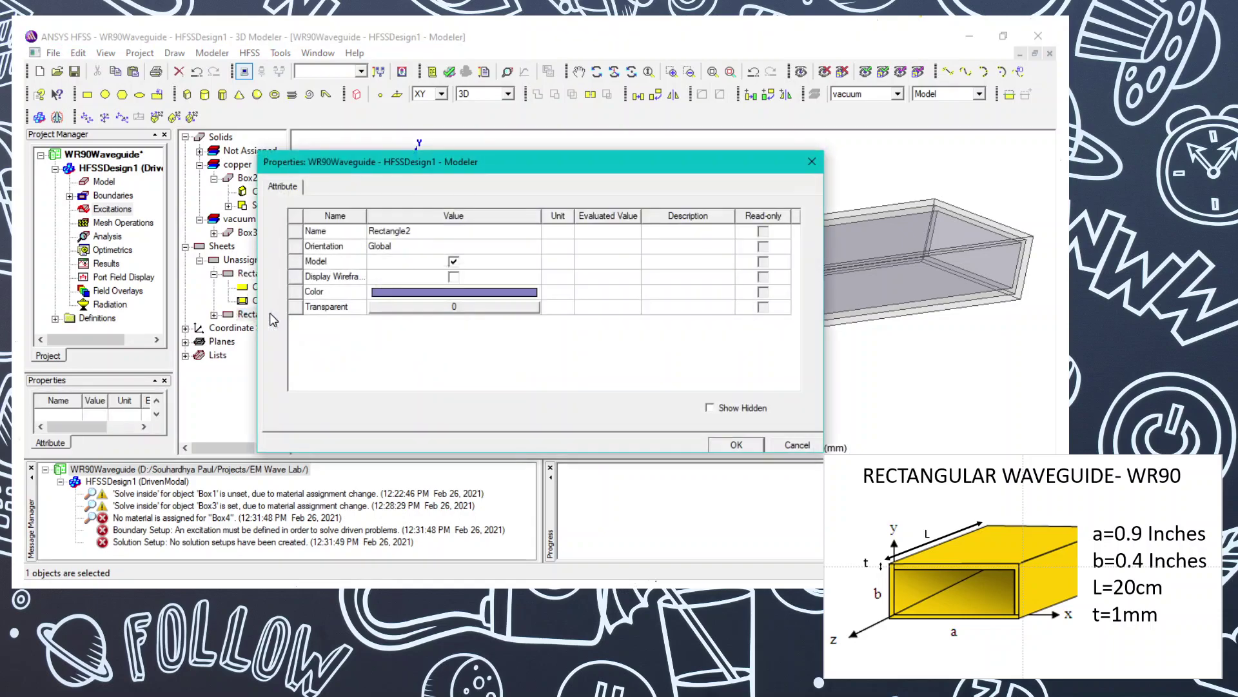
key("Escape")
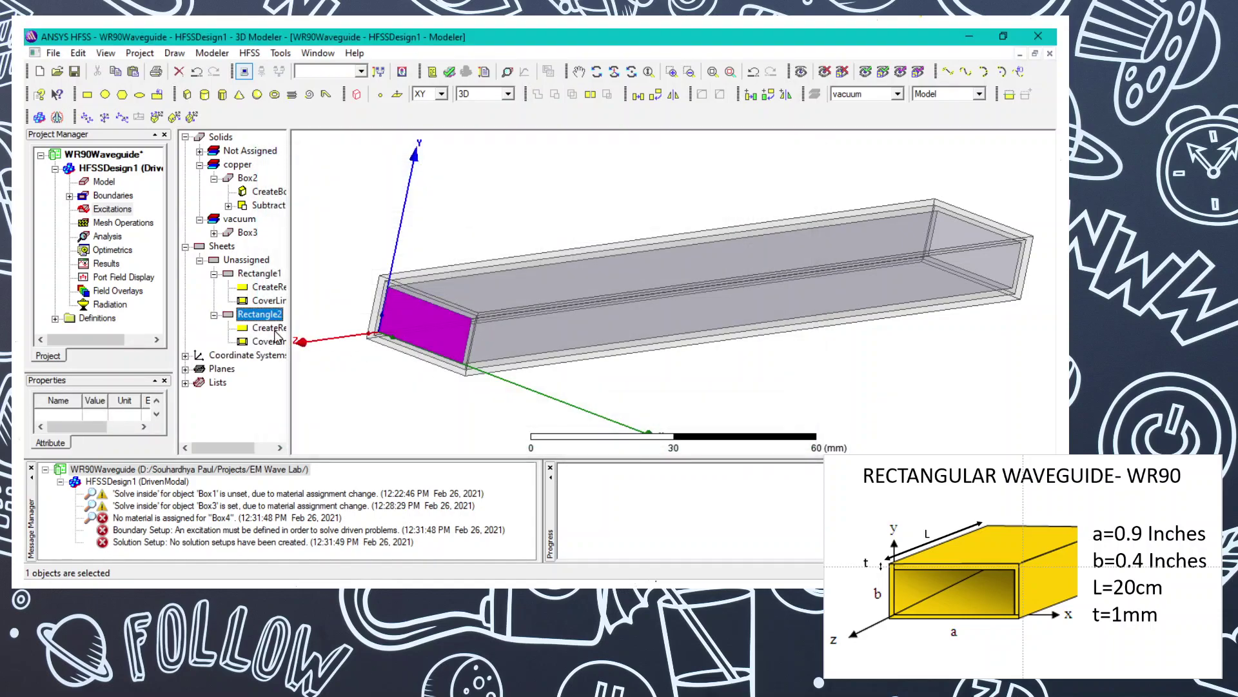
Set the position of the copied Rectangle2 to 0, 0, -length and apply it
double_click(269, 327)
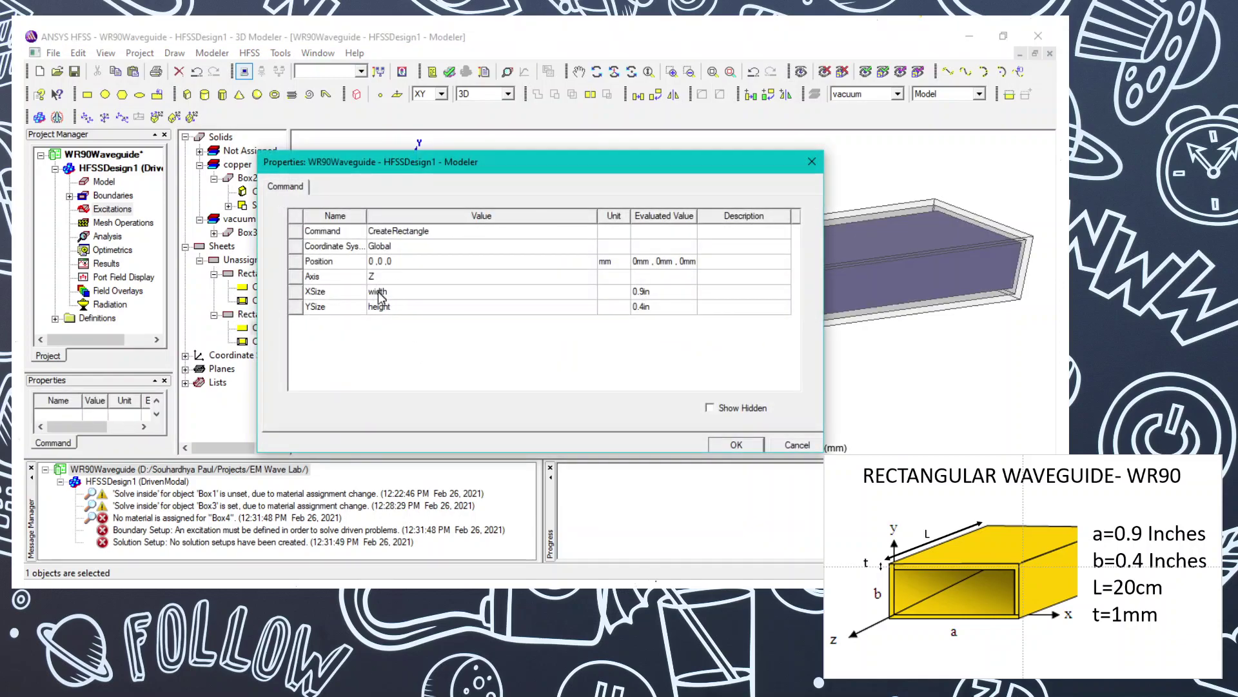
left_click(405, 262)
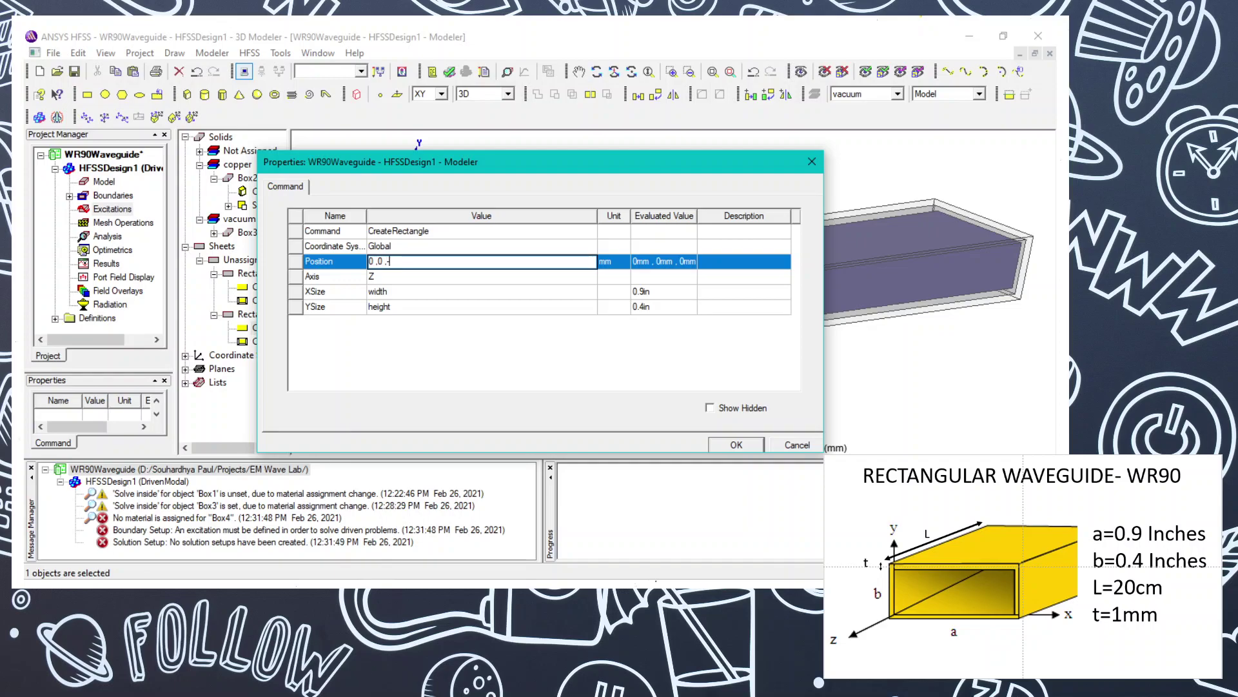
type("h")
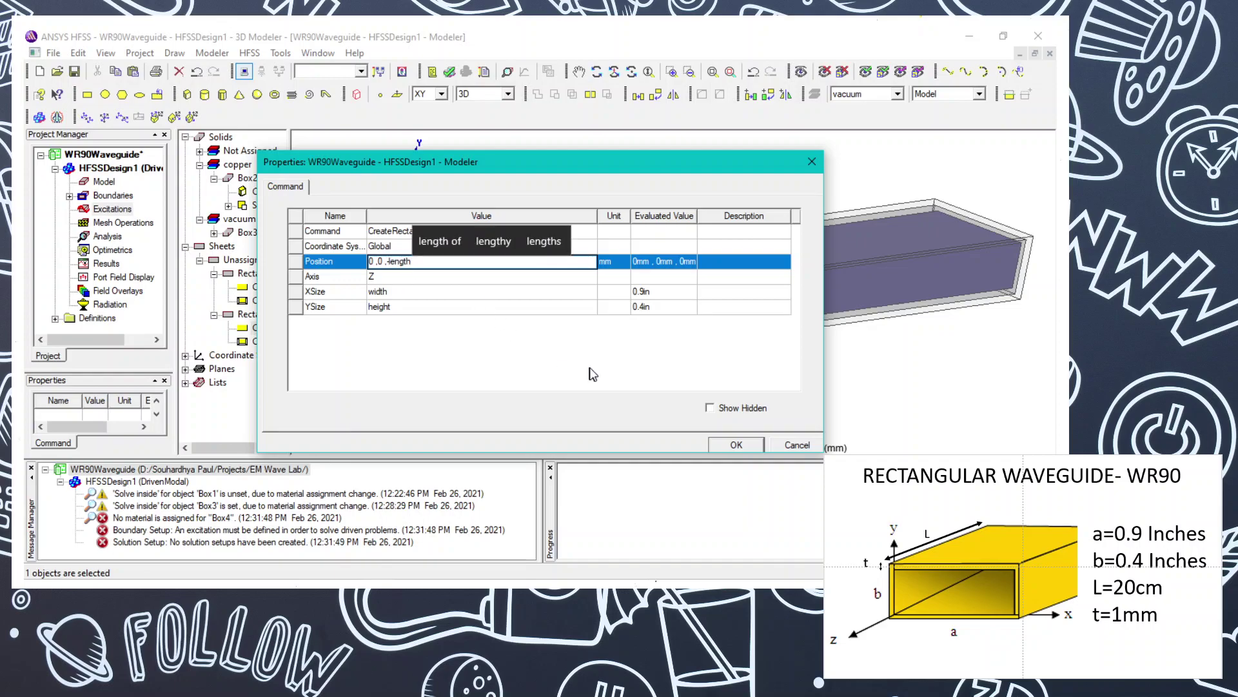
left_click(716, 445)
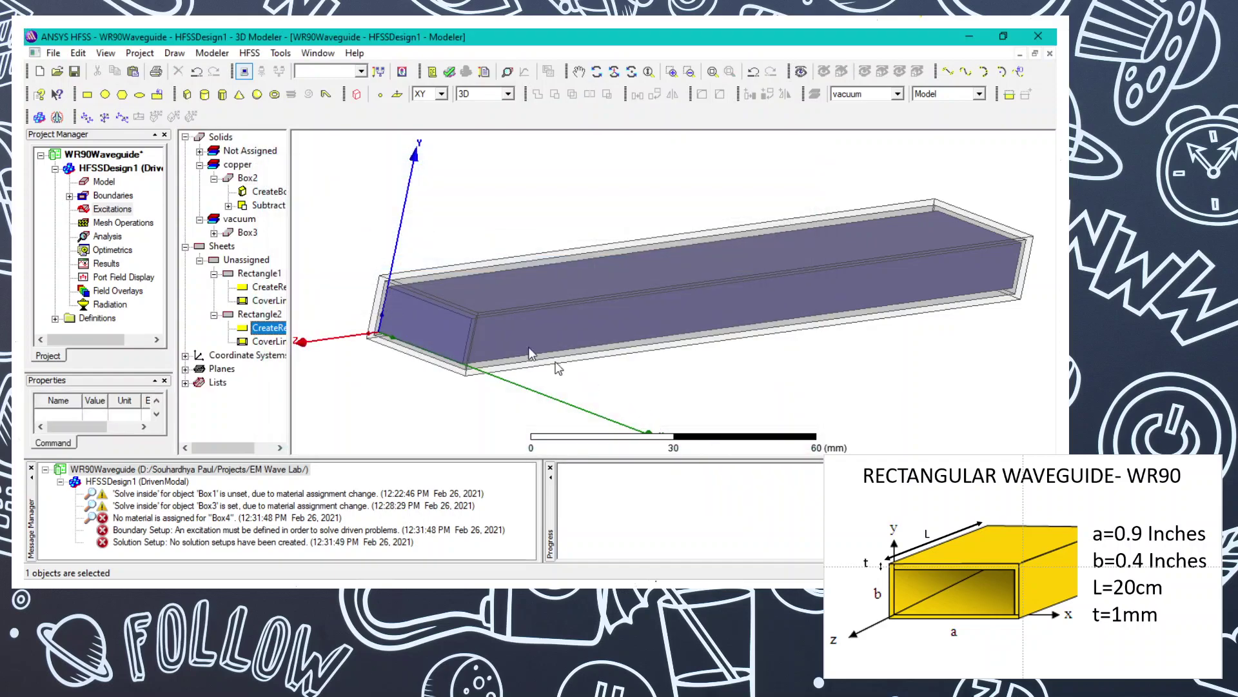
Check the placement of the Rectangle2 and Rectangle1 sheets at the two waveguide ends, collapse their histories and clear the selection
left_click(258, 316)
left_click(258, 316)
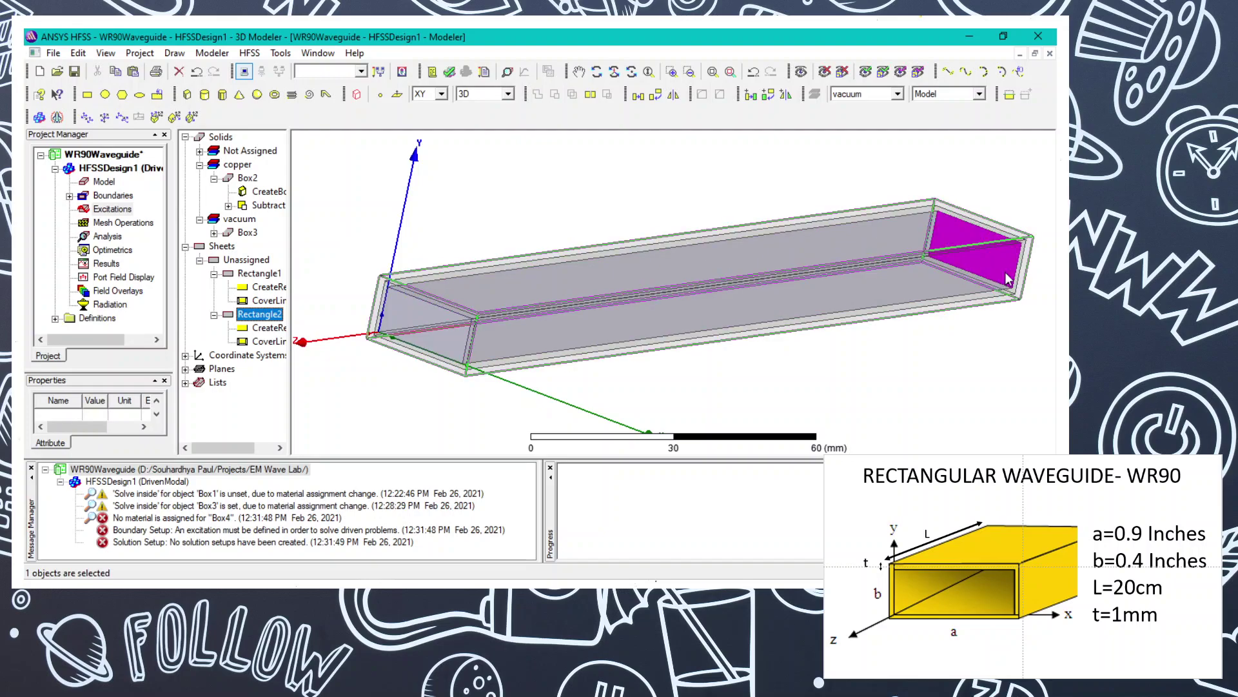
left_click(214, 315)
left_click(232, 274)
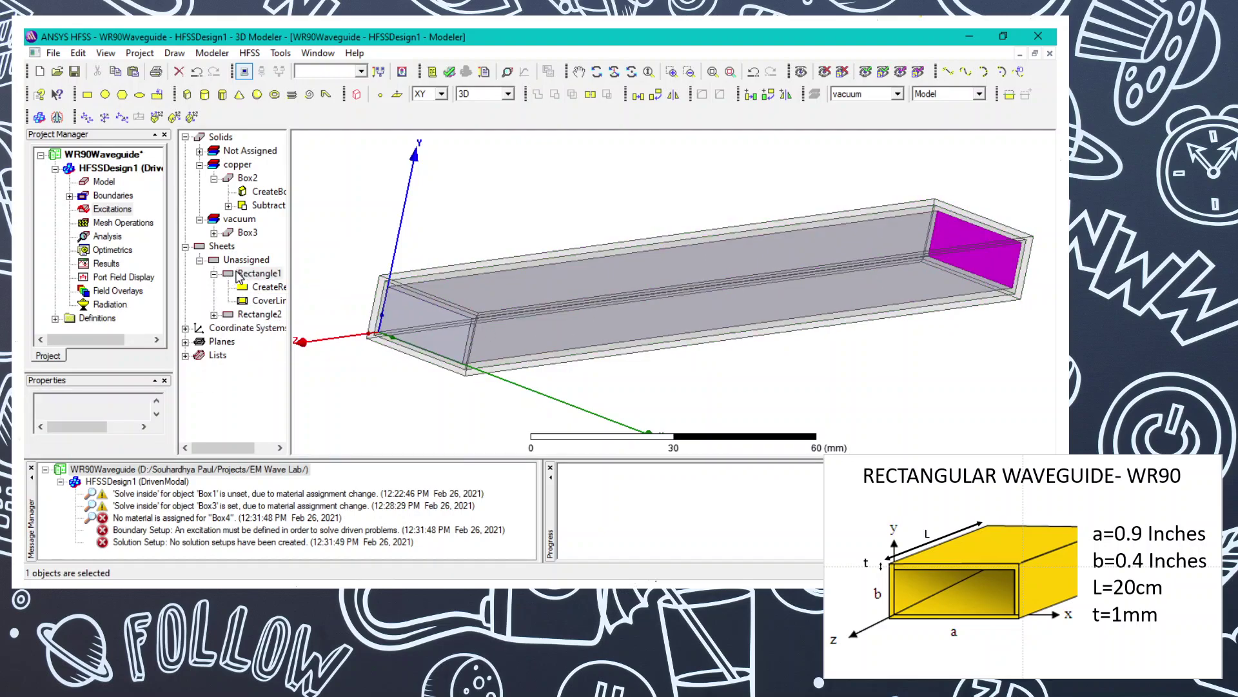
left_click(215, 274)
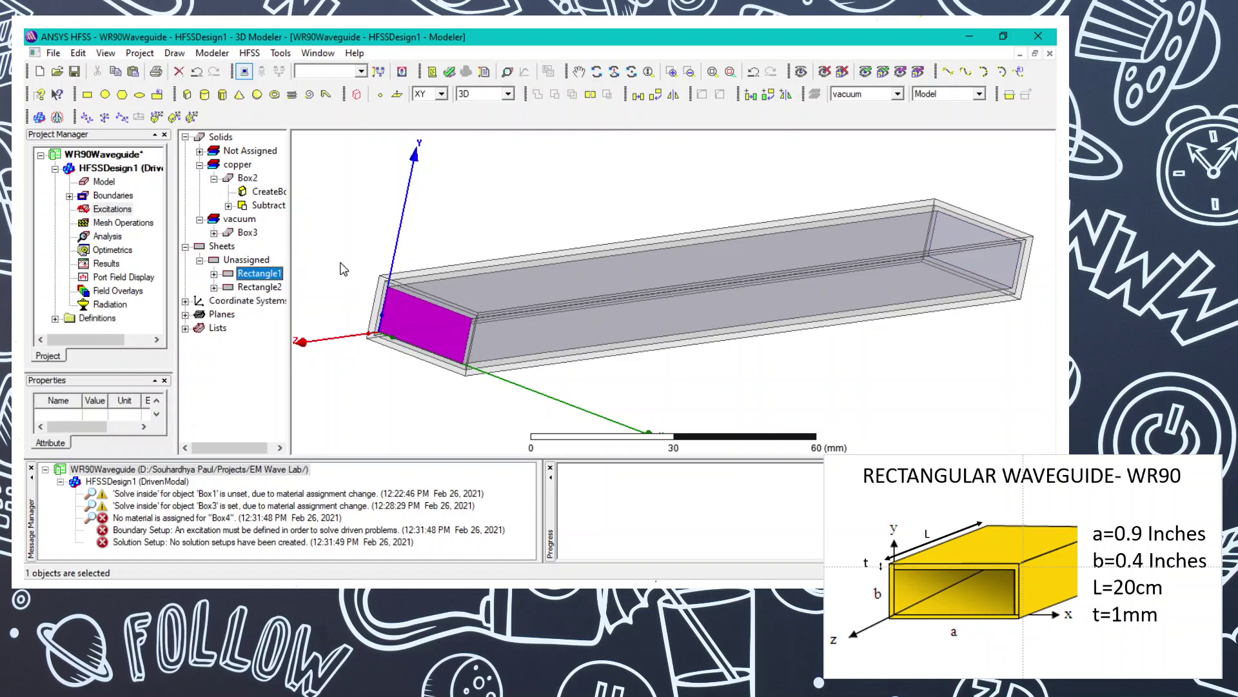
left_click(343, 269)
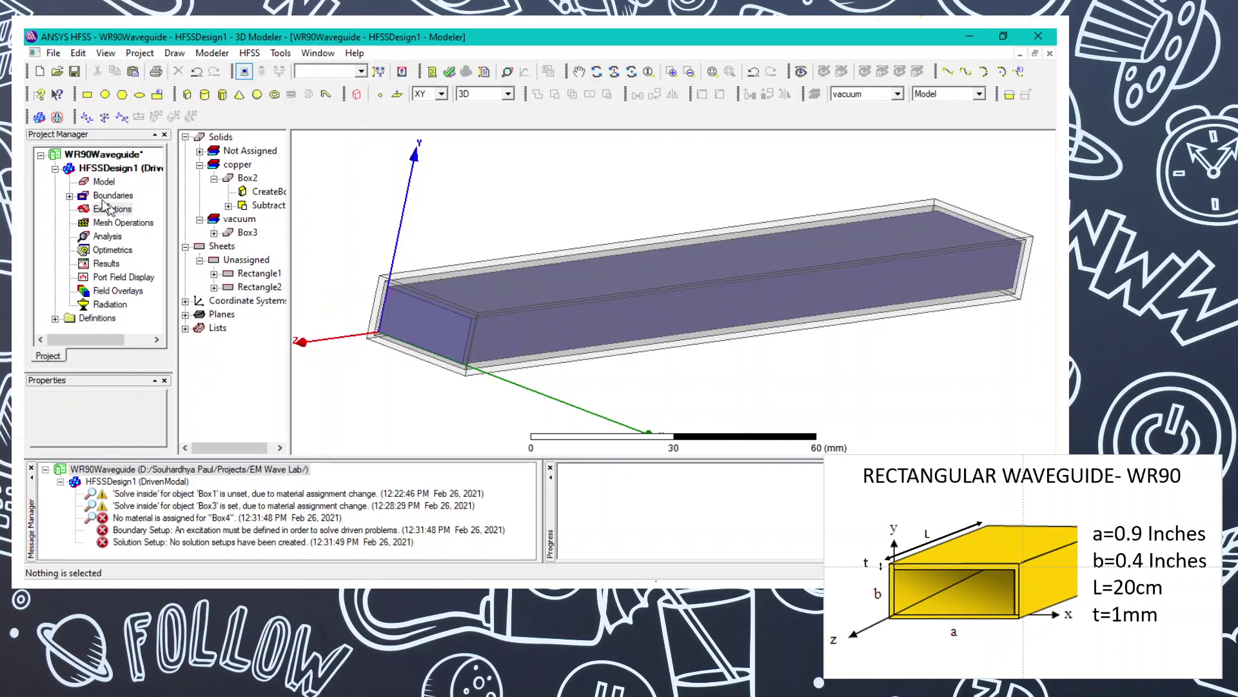
Start a wave port excitation named 1 on the Rectangle1 sheet and continue to its mode settings
left_click(256, 276)
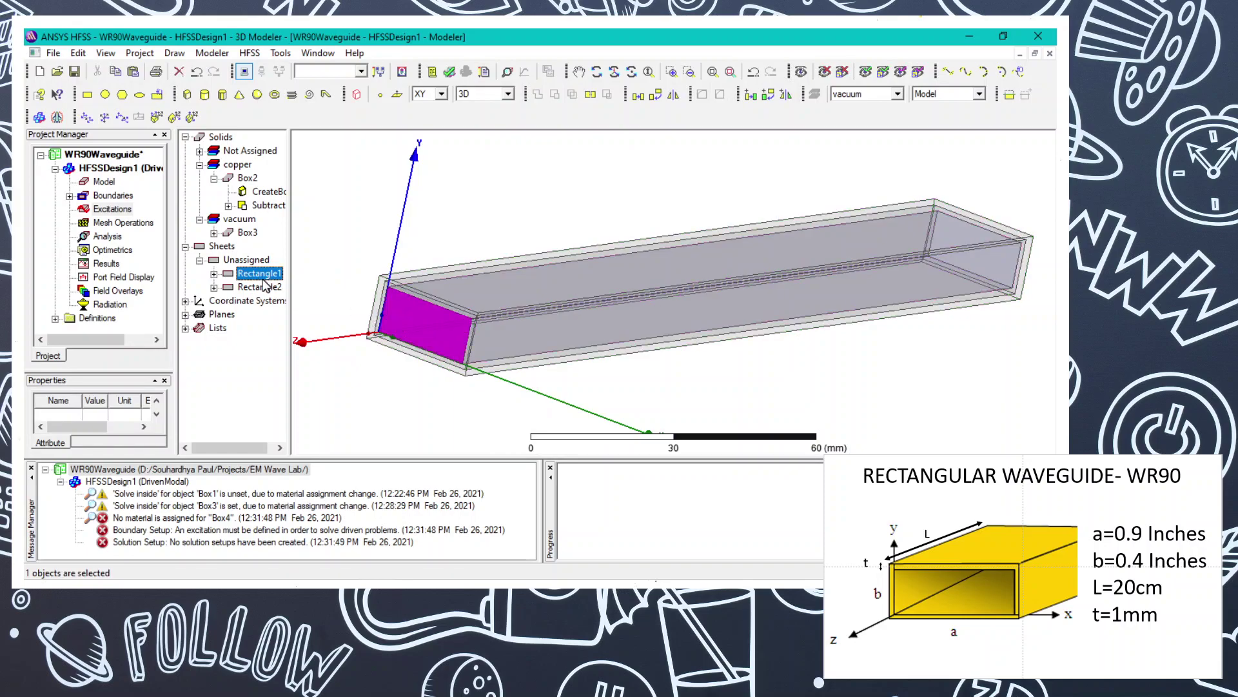
right_click(259, 278)
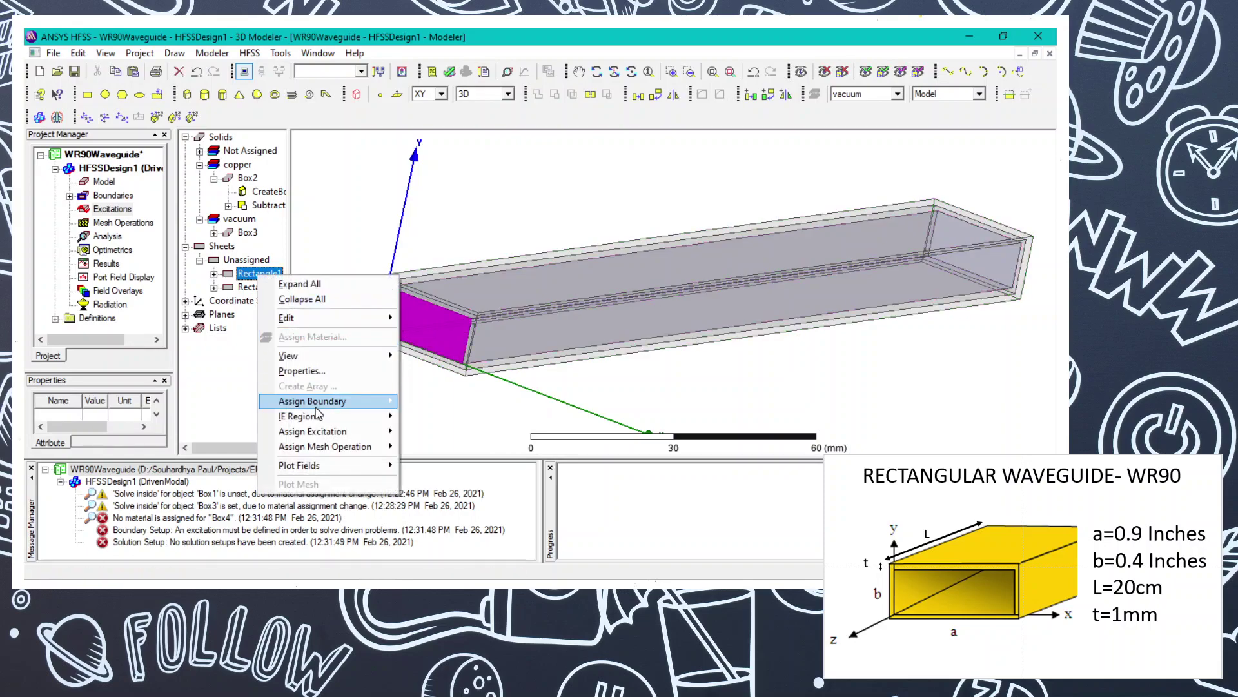
mouse_move(319, 418)
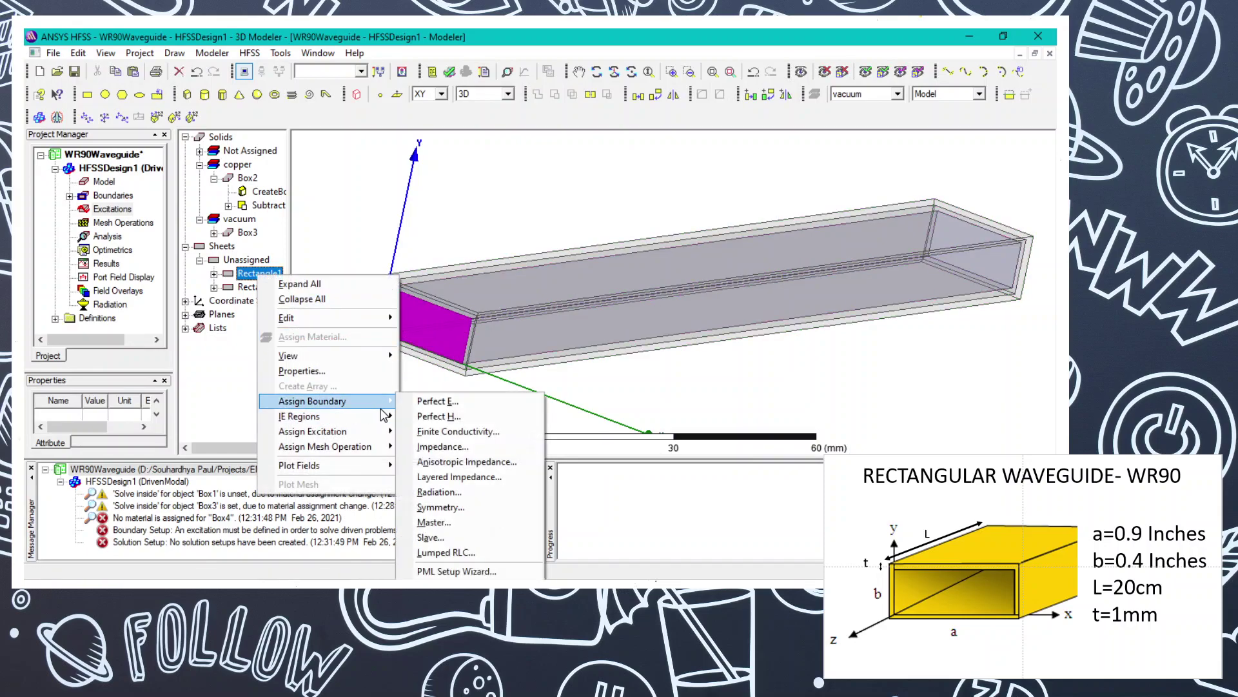
mouse_move(391, 438)
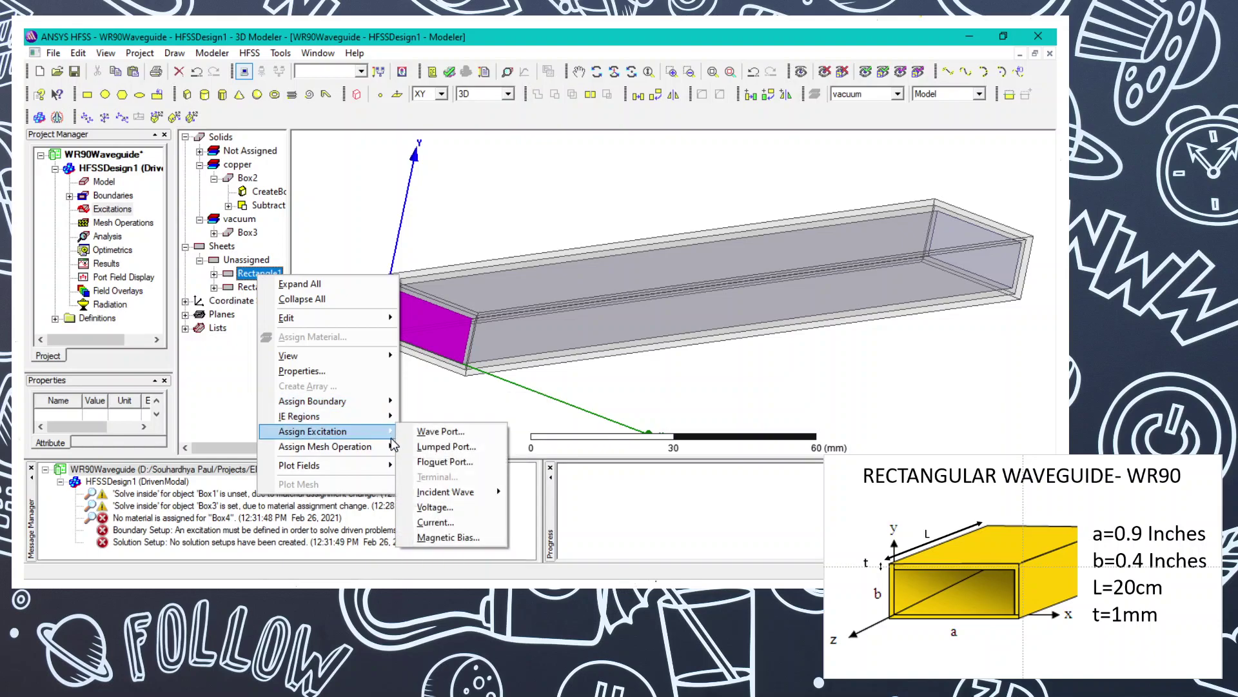
left_click(435, 431)
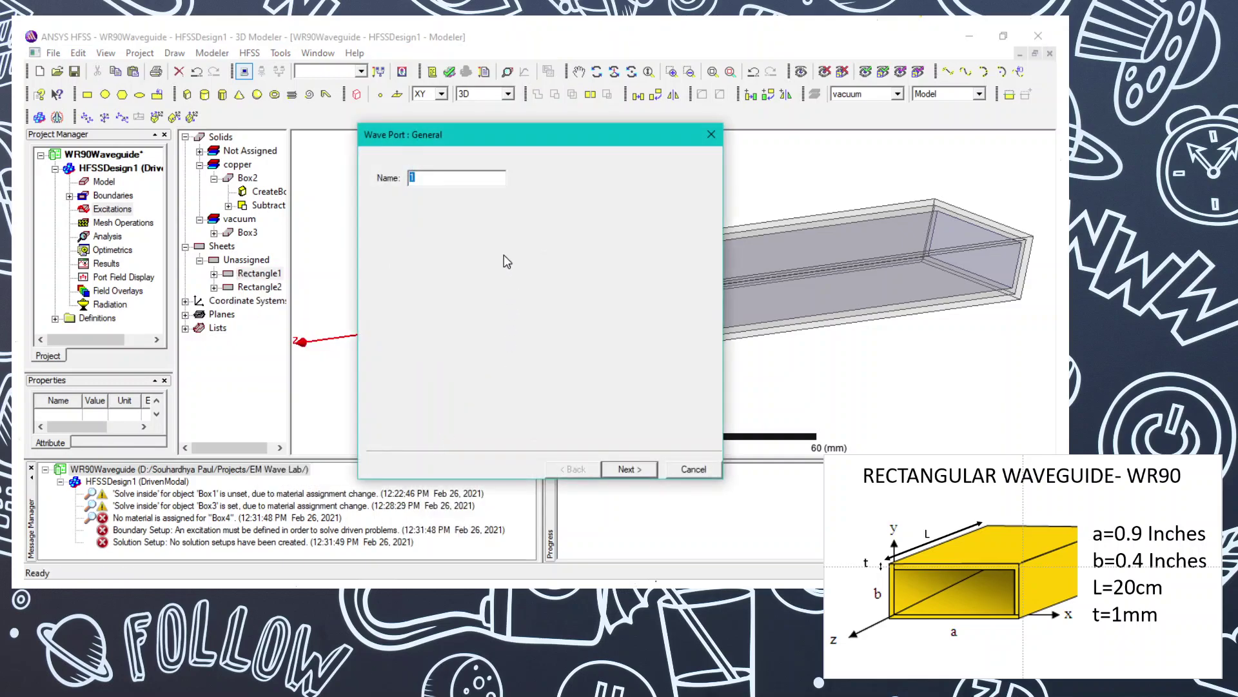
left_click(644, 470)
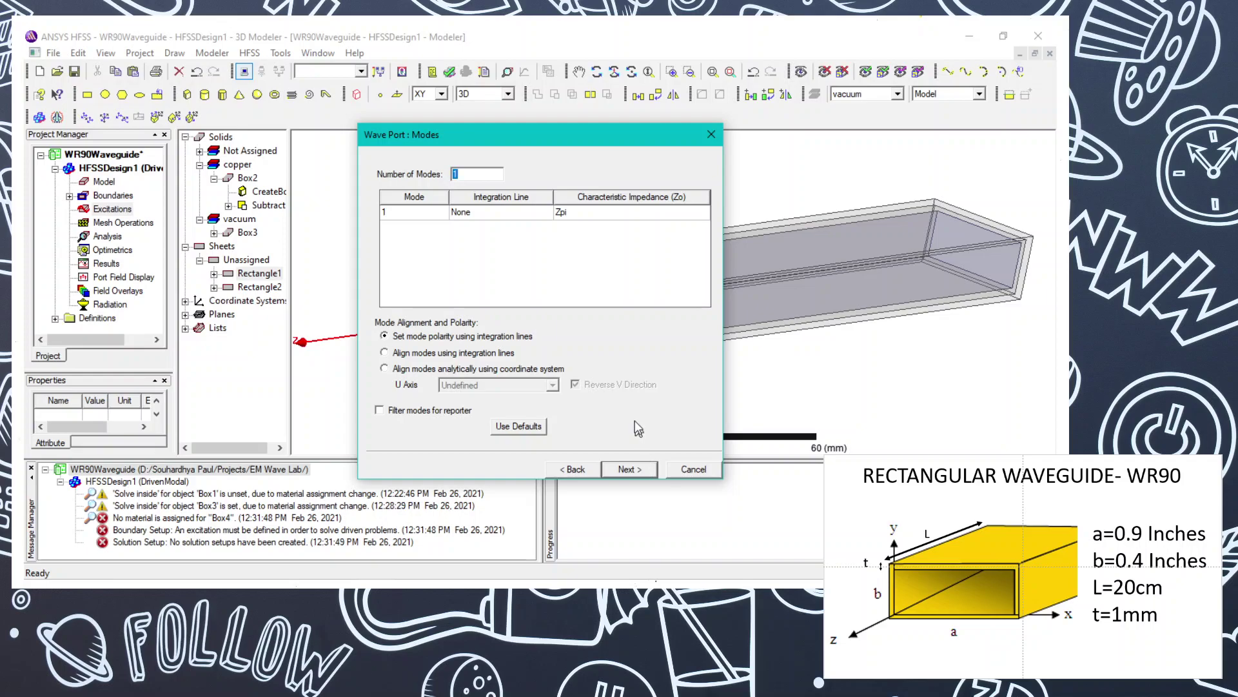
Draw mode 1's integration line from Rectangle1's upper edge midpoint at 11.43, 10.16, 0 mm to its lower edge, and finish the port without renormalization
left_click(492, 211)
left_click(478, 213)
left_click(471, 235)
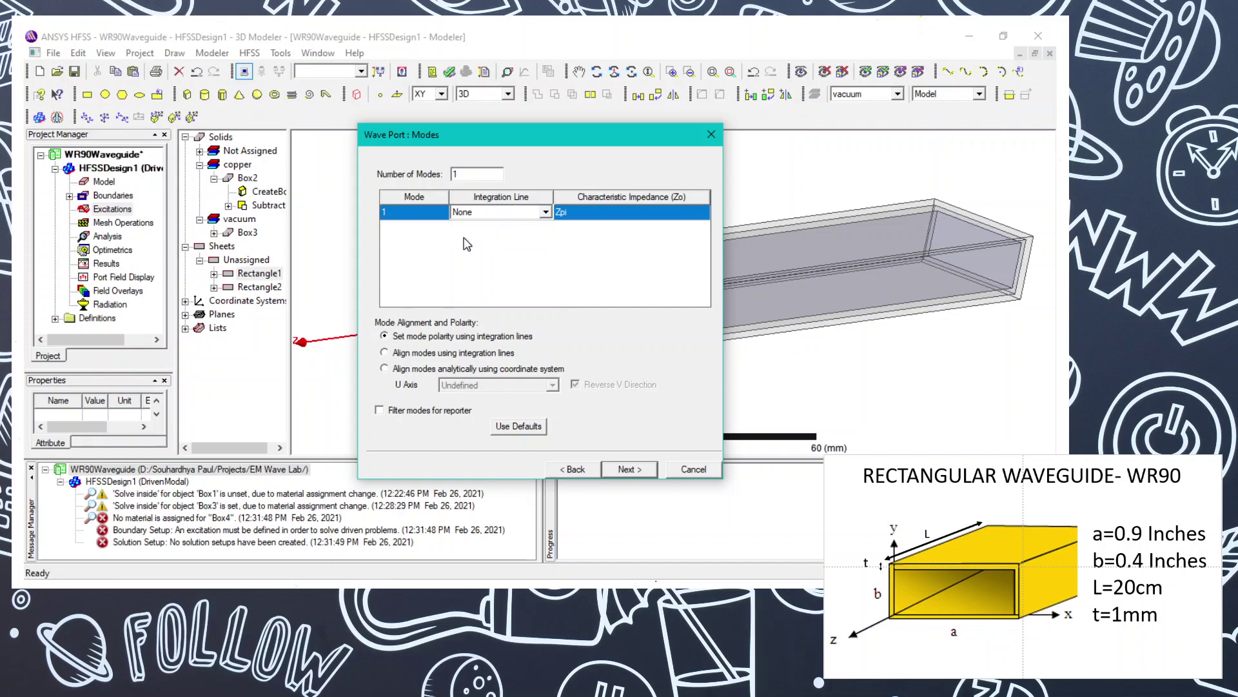
scroll(452, 310, "up", 5)
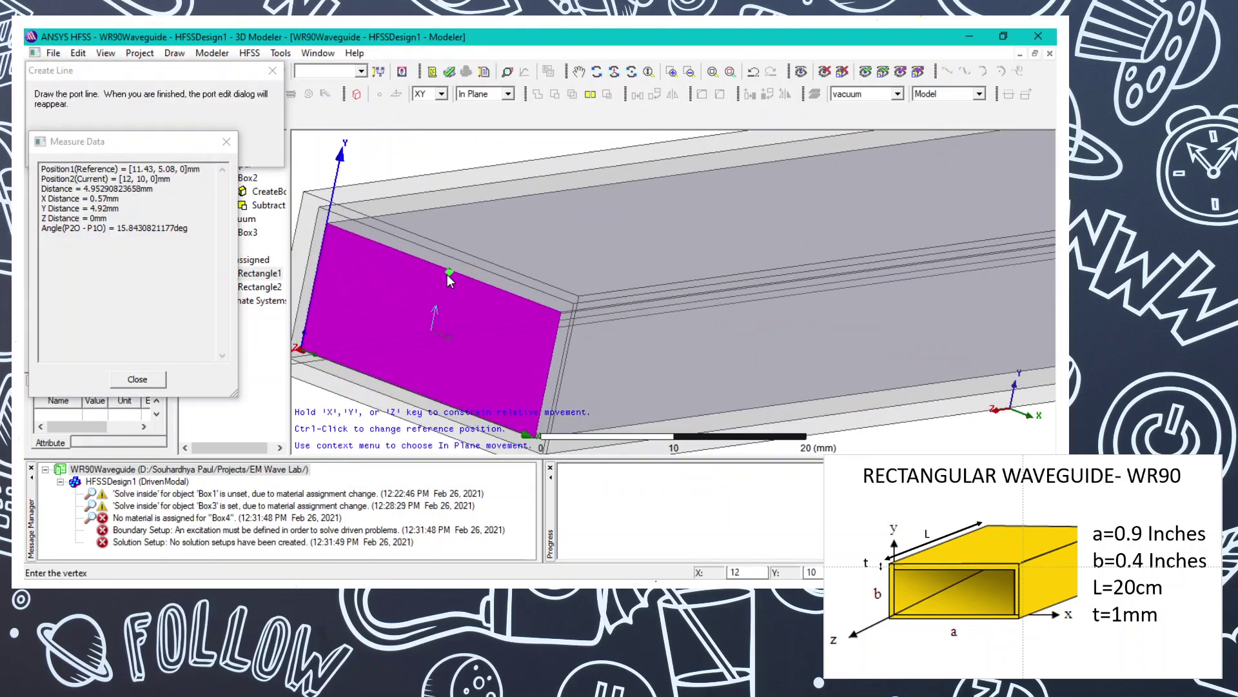
left_click(444, 268)
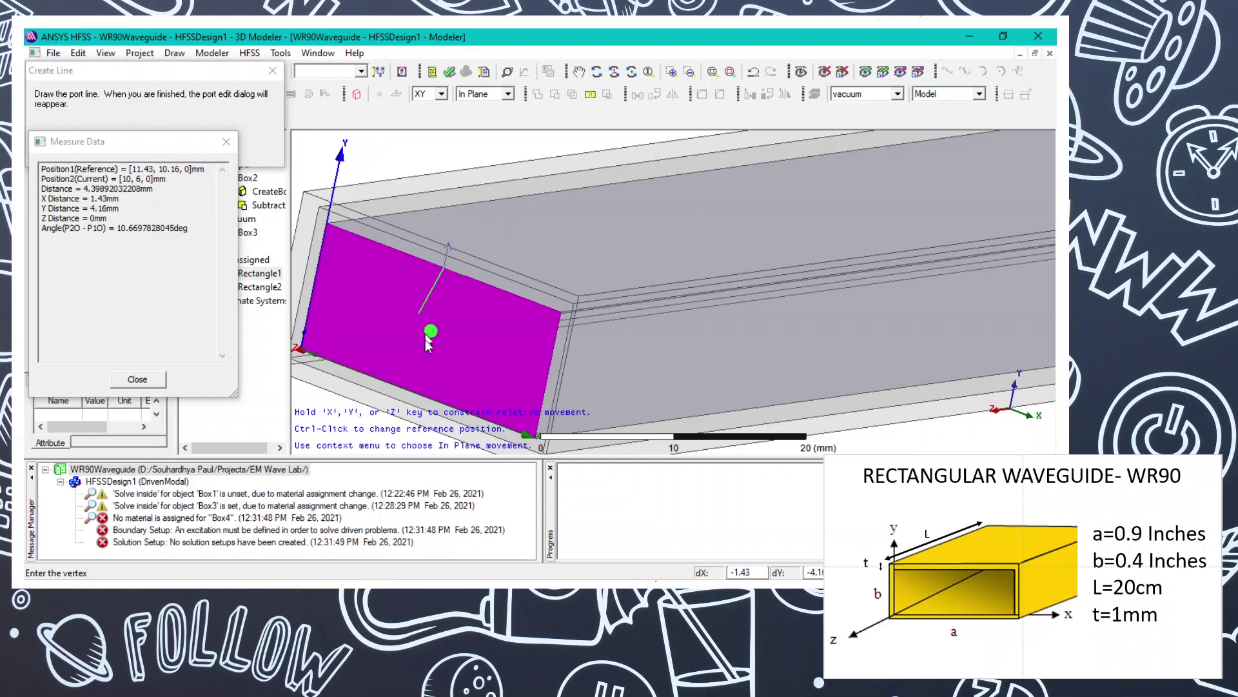
left_click(418, 396)
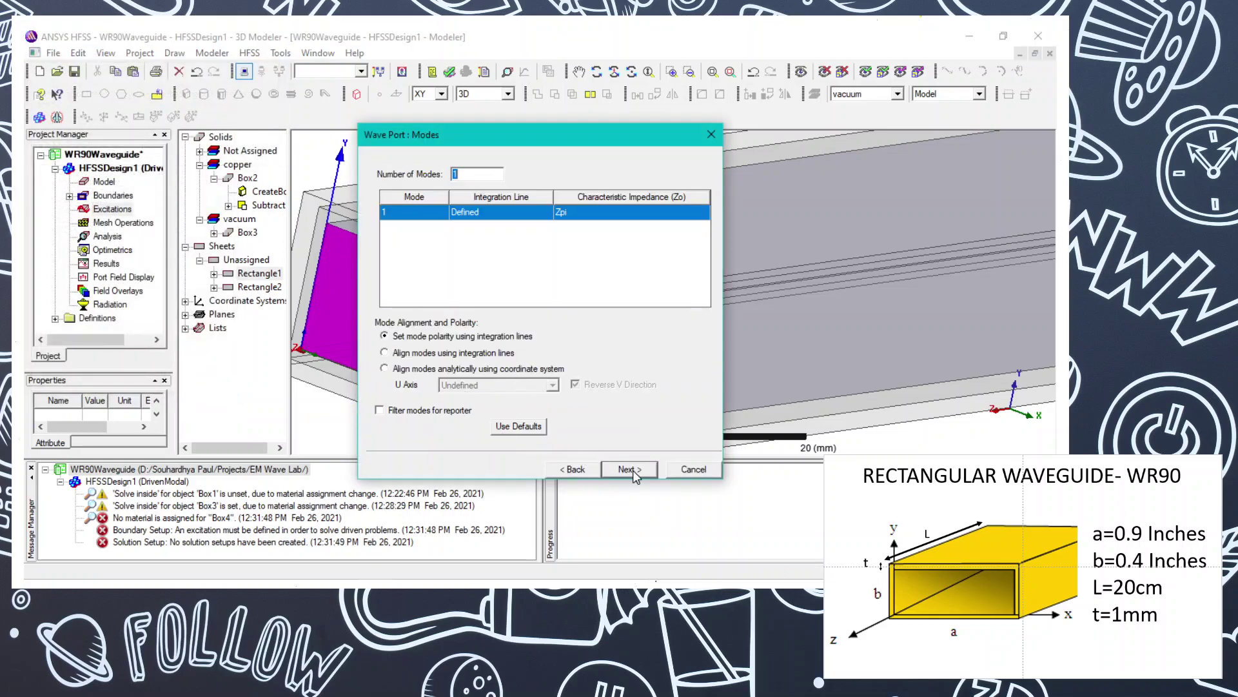
left_click(635, 474)
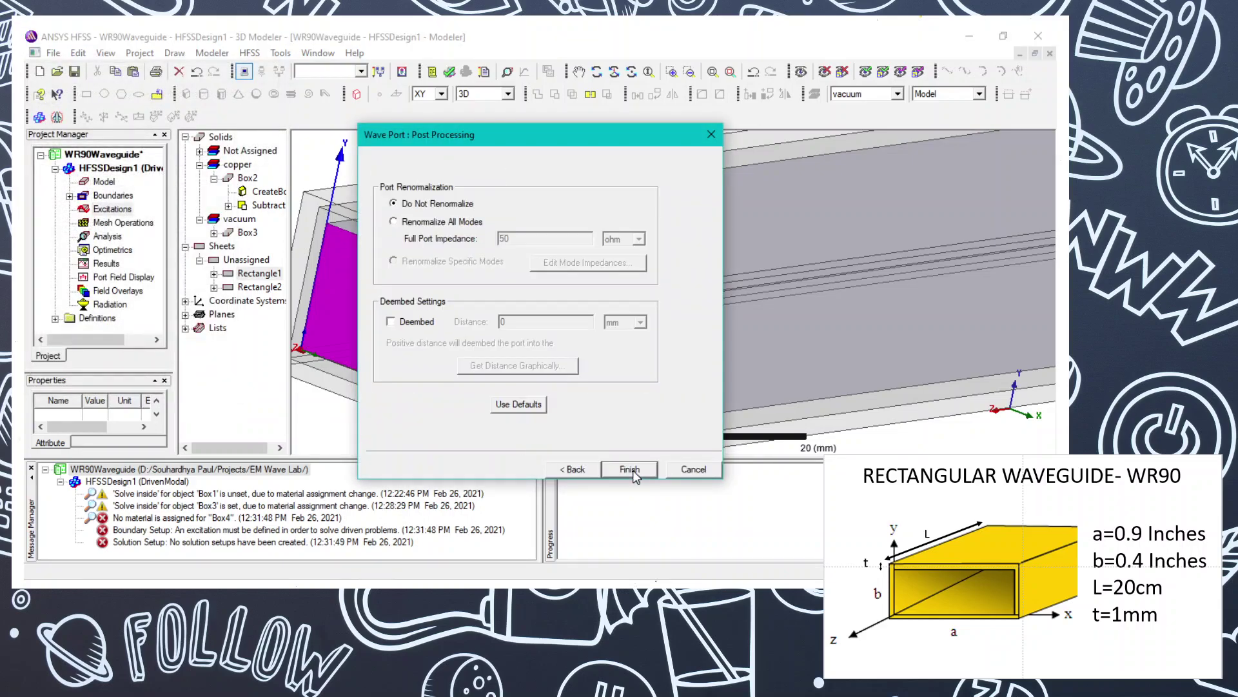
left_click(634, 472)
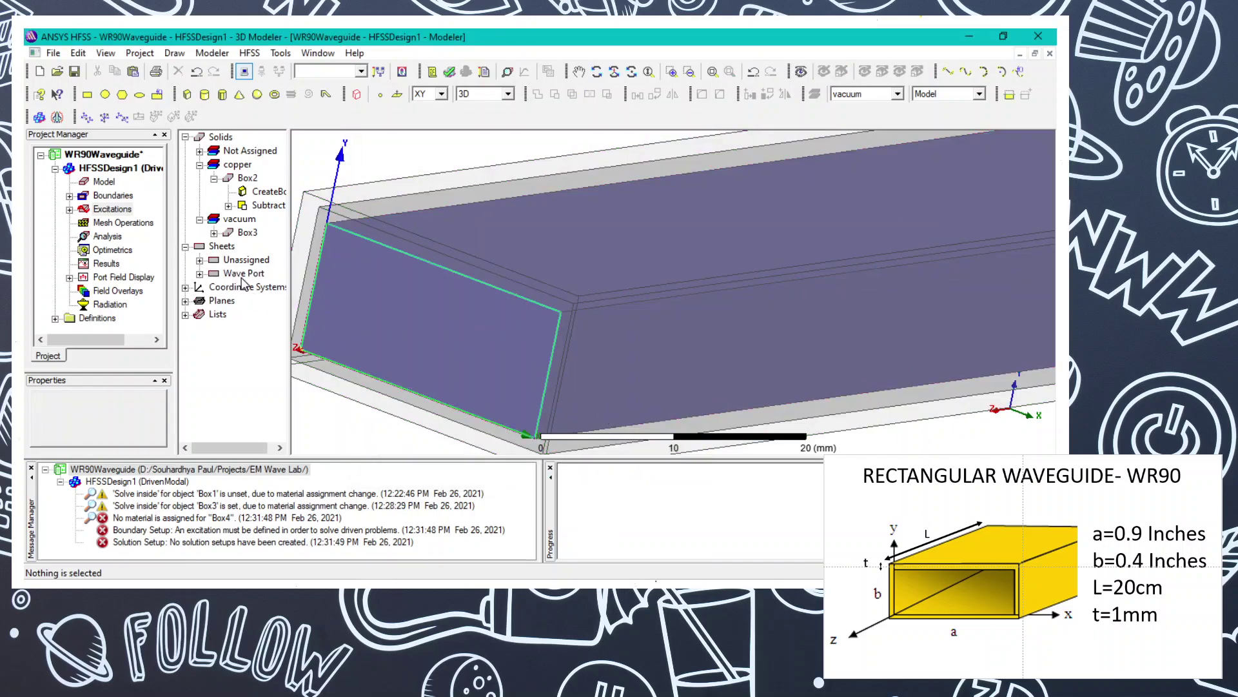
Inspect Rectangle1 under Wave Port and examine excitation 1 with its integration line in the model
left_click(199, 274)
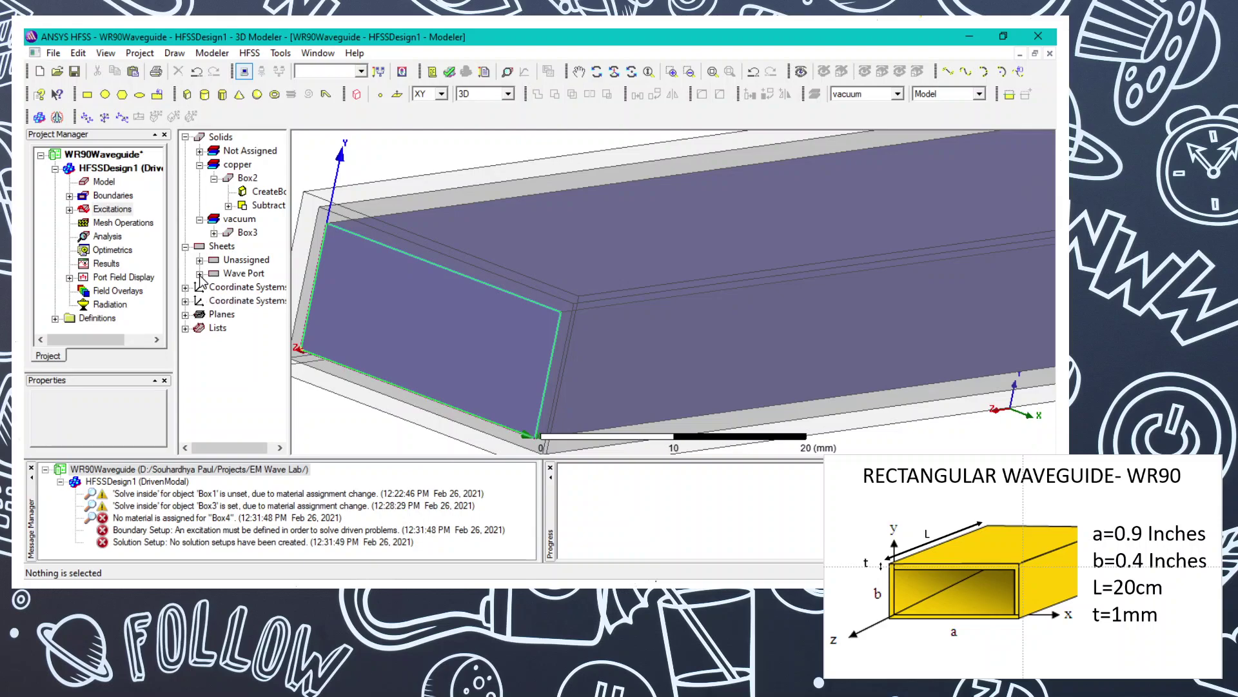
left_click(258, 286)
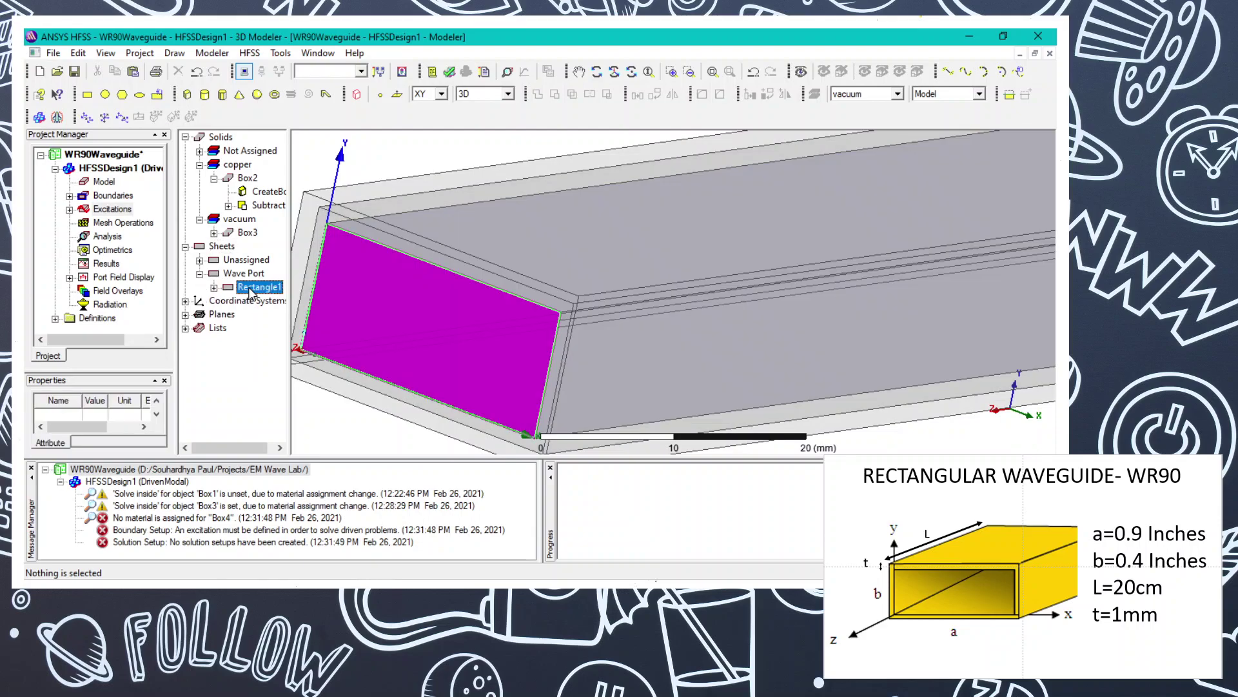
left_click(69, 209)
left_click(104, 222)
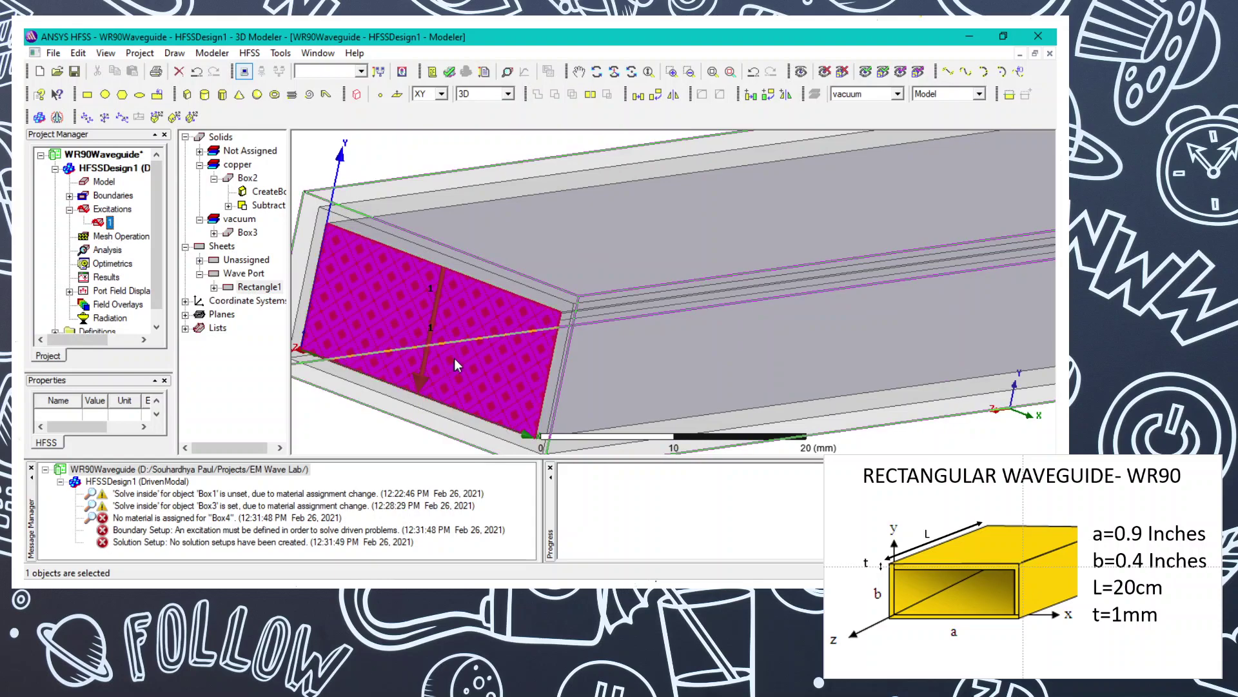
scroll(496, 328, "down", 5)
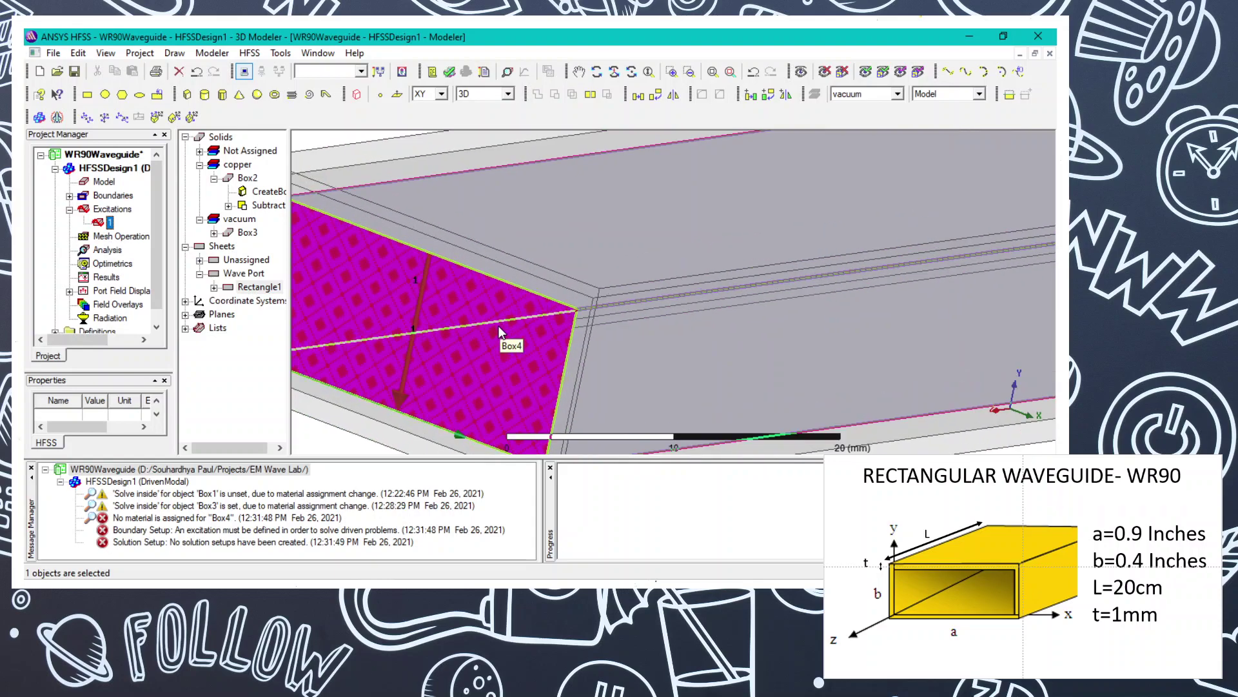
scroll(547, 330, "down", 4)
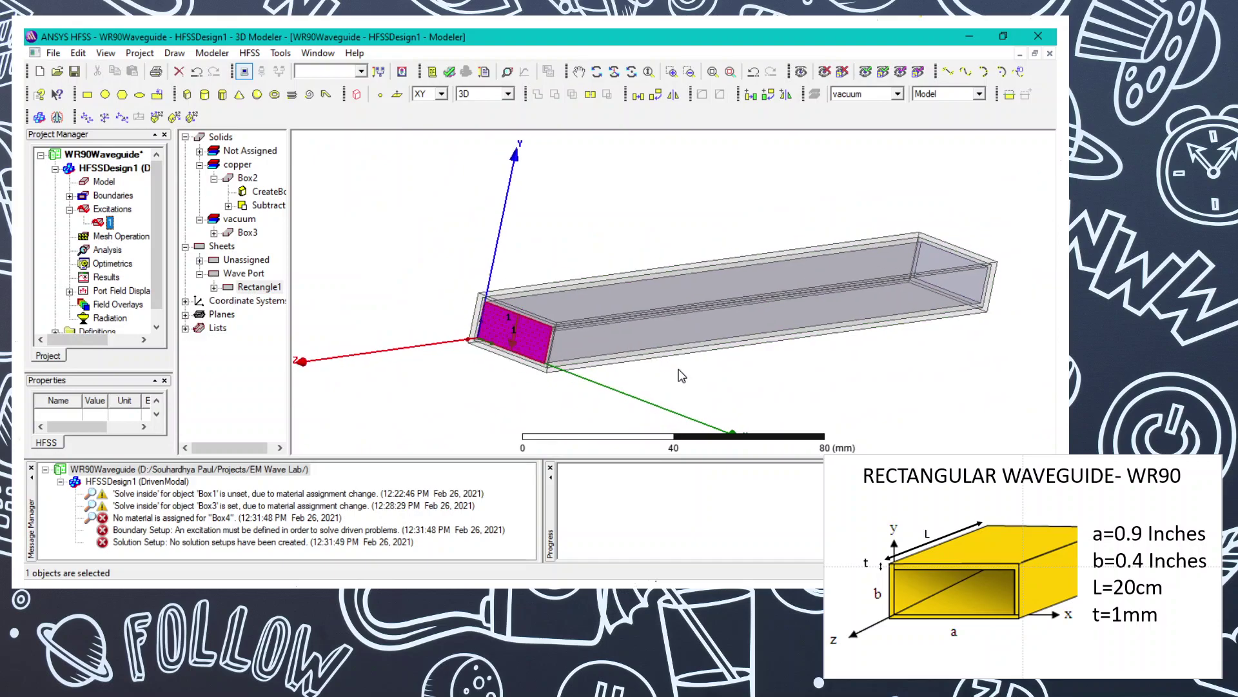
Start assigning a lumped port excitation to the unassigned Rectangle2 sheet at the waveguide's far end
left_click_drag(637, 367, 492, 369, "alt")
left_click(834, 316)
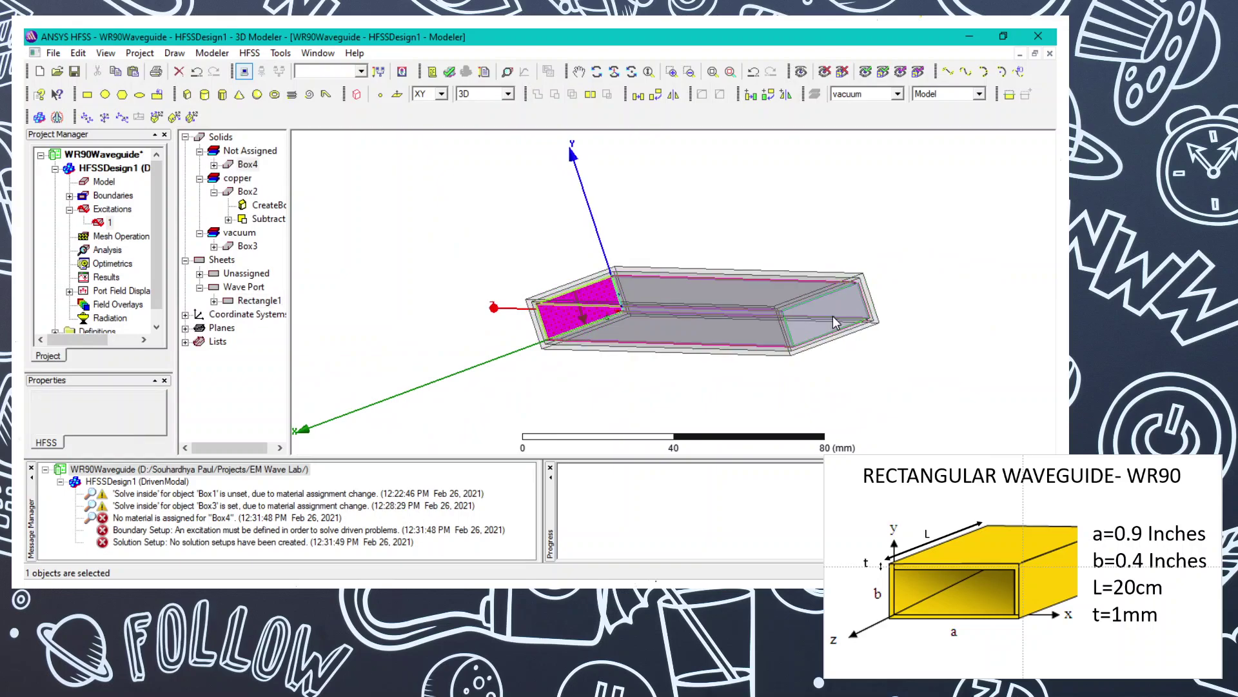
left_click(866, 381)
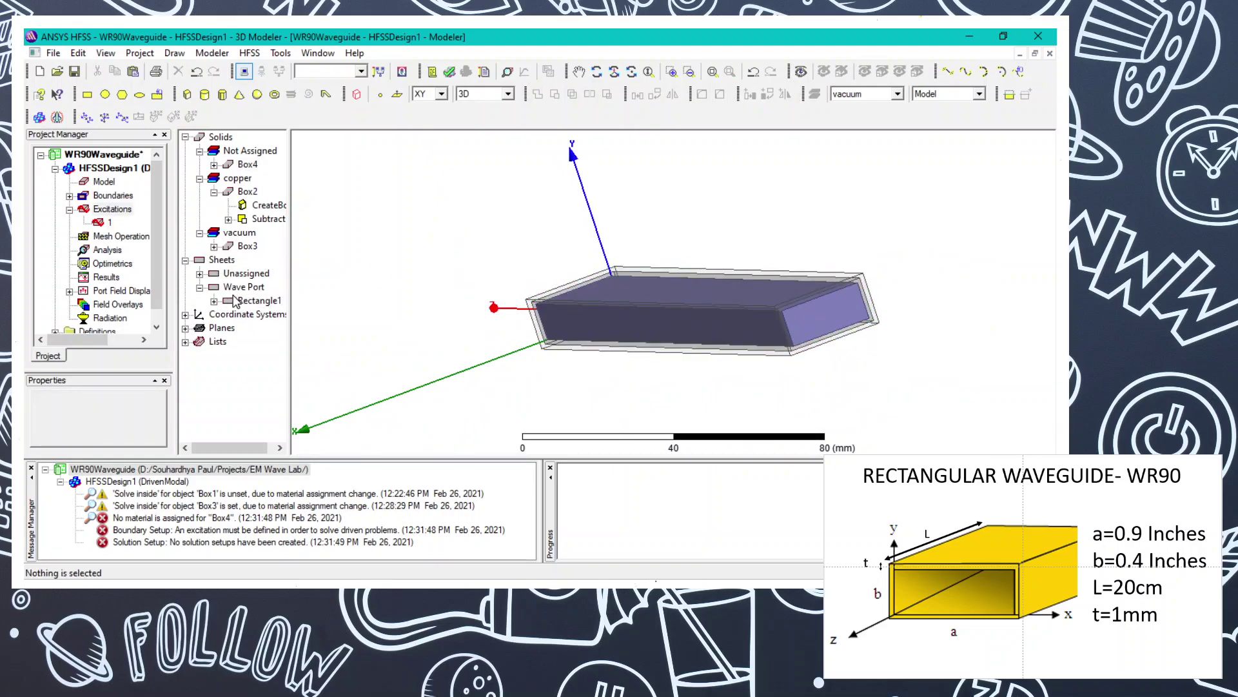
left_click(200, 287)
left_click(200, 273)
left_click(248, 287)
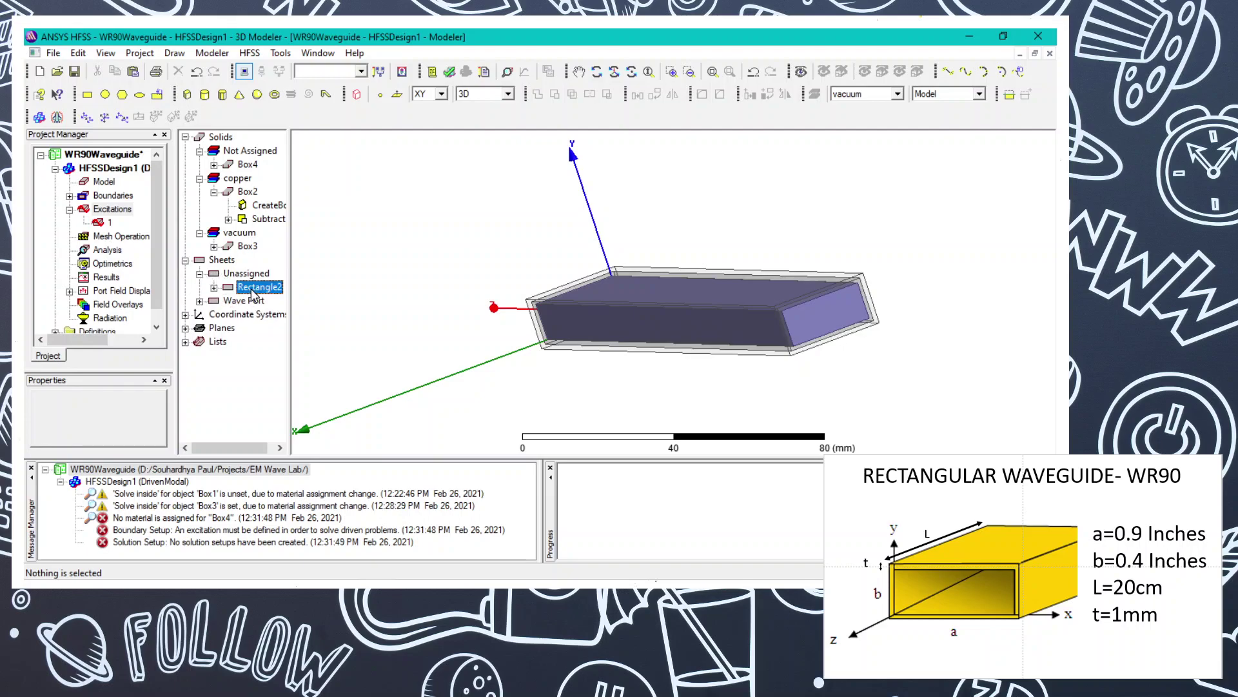
right_click(253, 293)
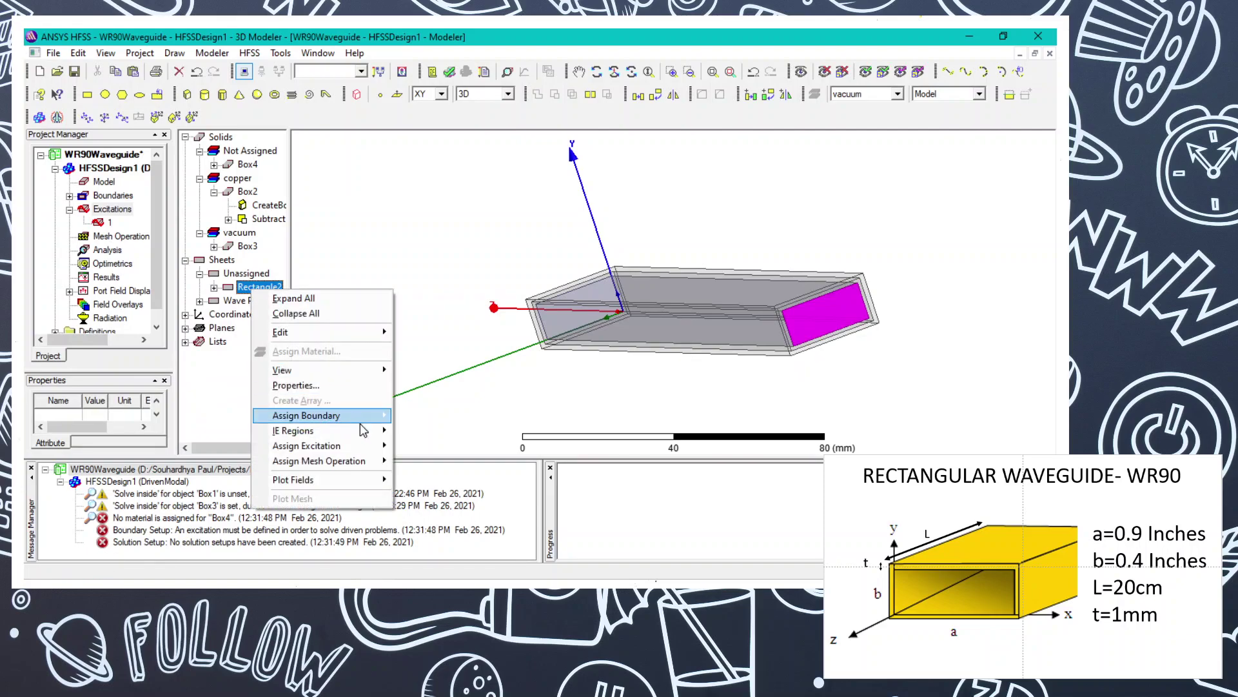
mouse_move(371, 450)
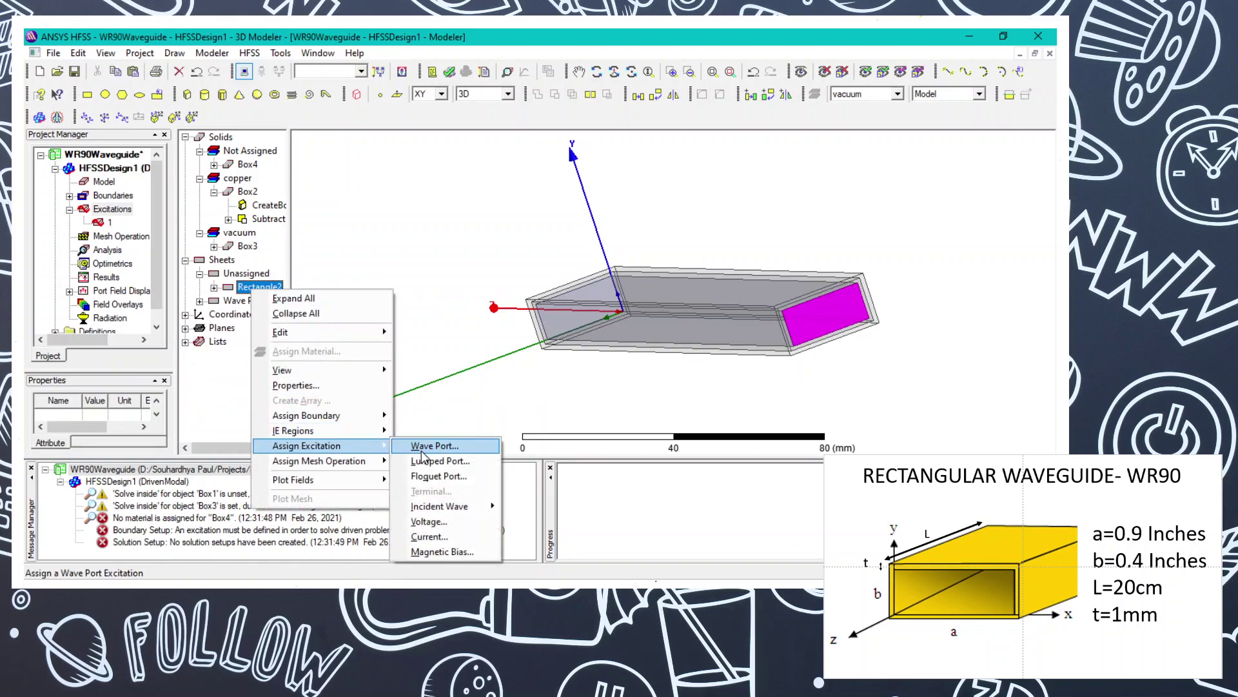
left_click(430, 462)
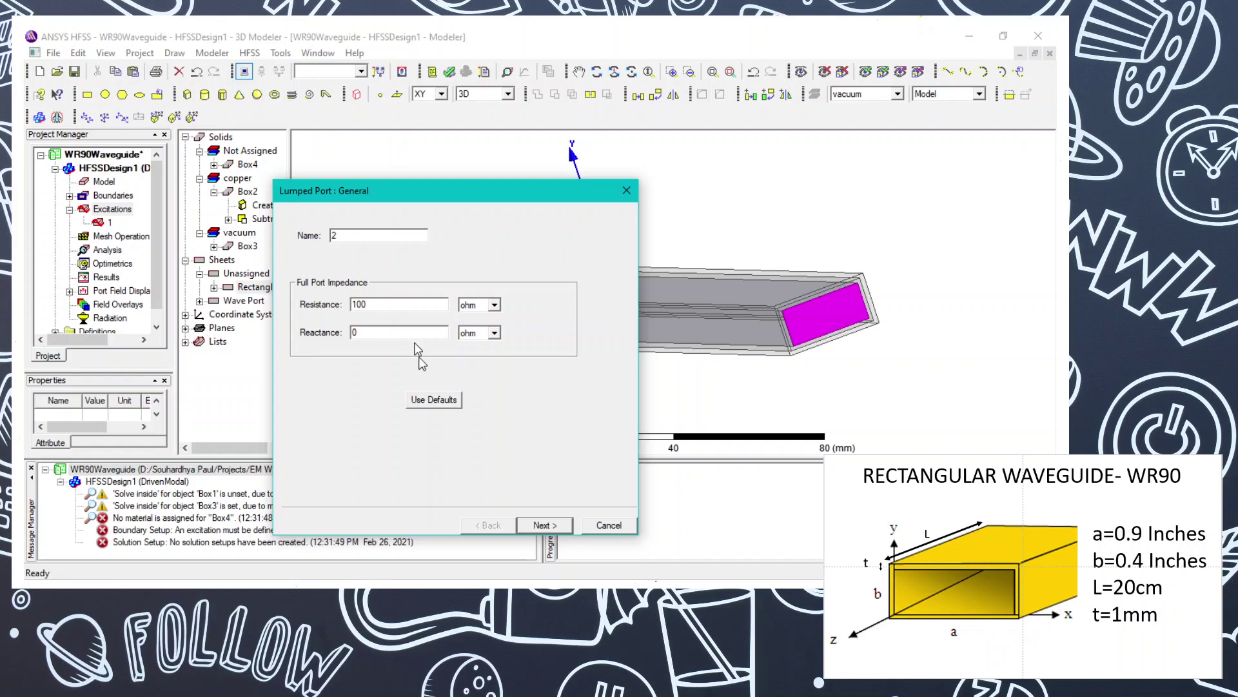
Set the lumped port's full port impedance to 100 ohm resistance and 100 ohm reactance, and continue to its mode settings
left_click(369, 329)
left_click(540, 526)
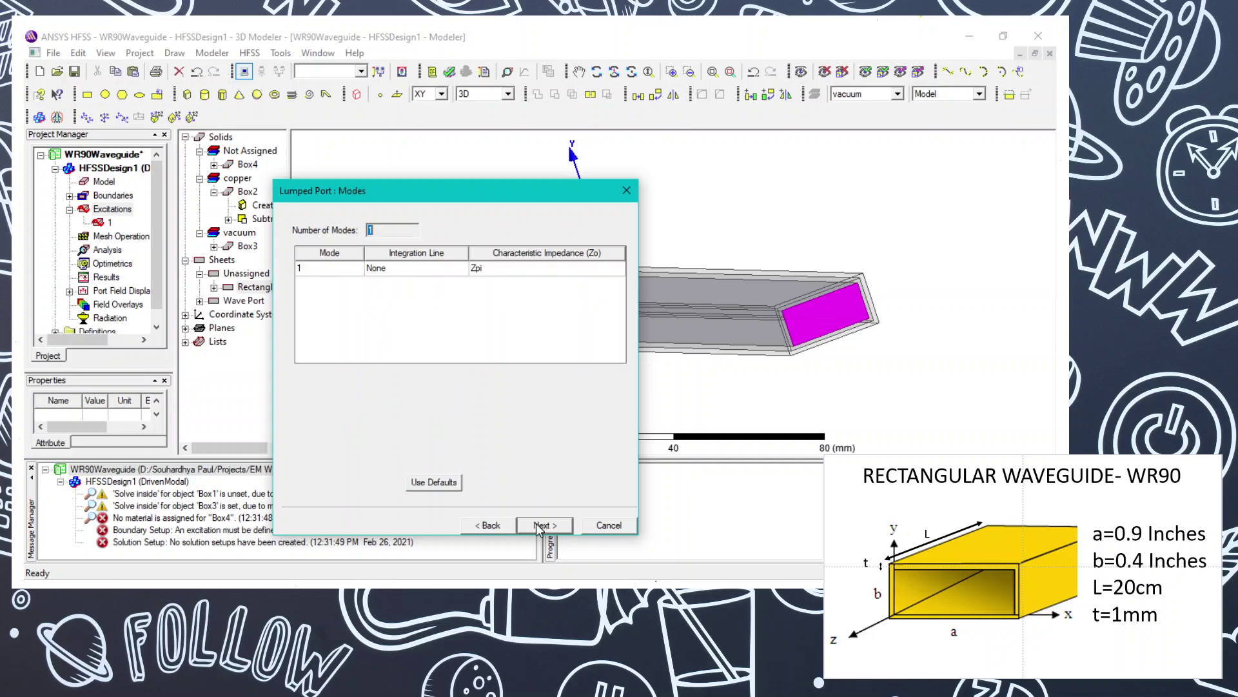
left_click(492, 525)
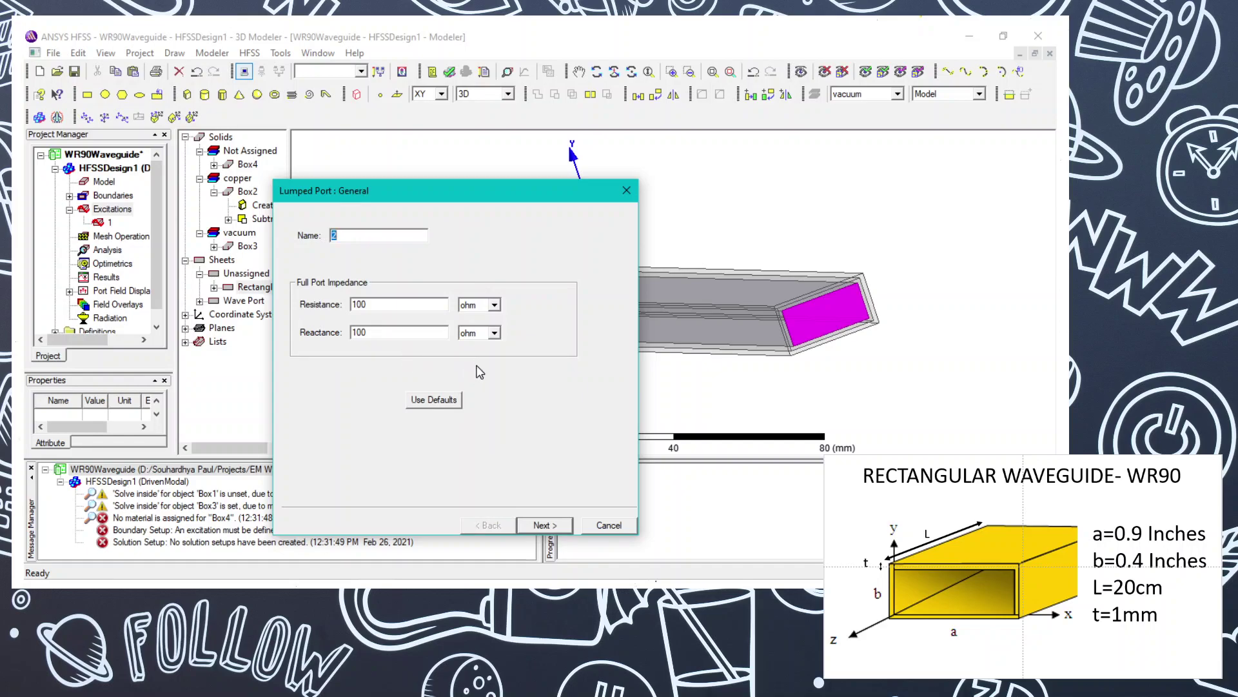
left_click(543, 526)
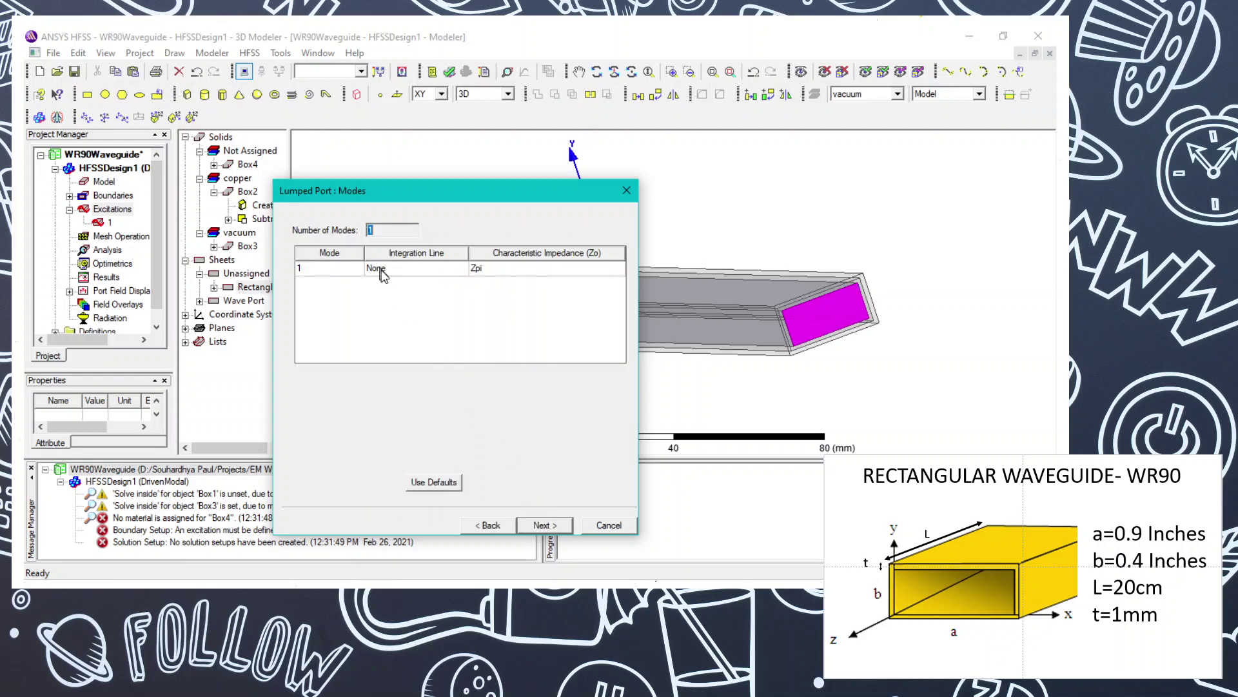
Draw the lumped port's integration line from about 10, 10, -200 mm near Rectangle2's upper edge to its lower edge, and continue to post processing
left_click(386, 269)
left_click(391, 292)
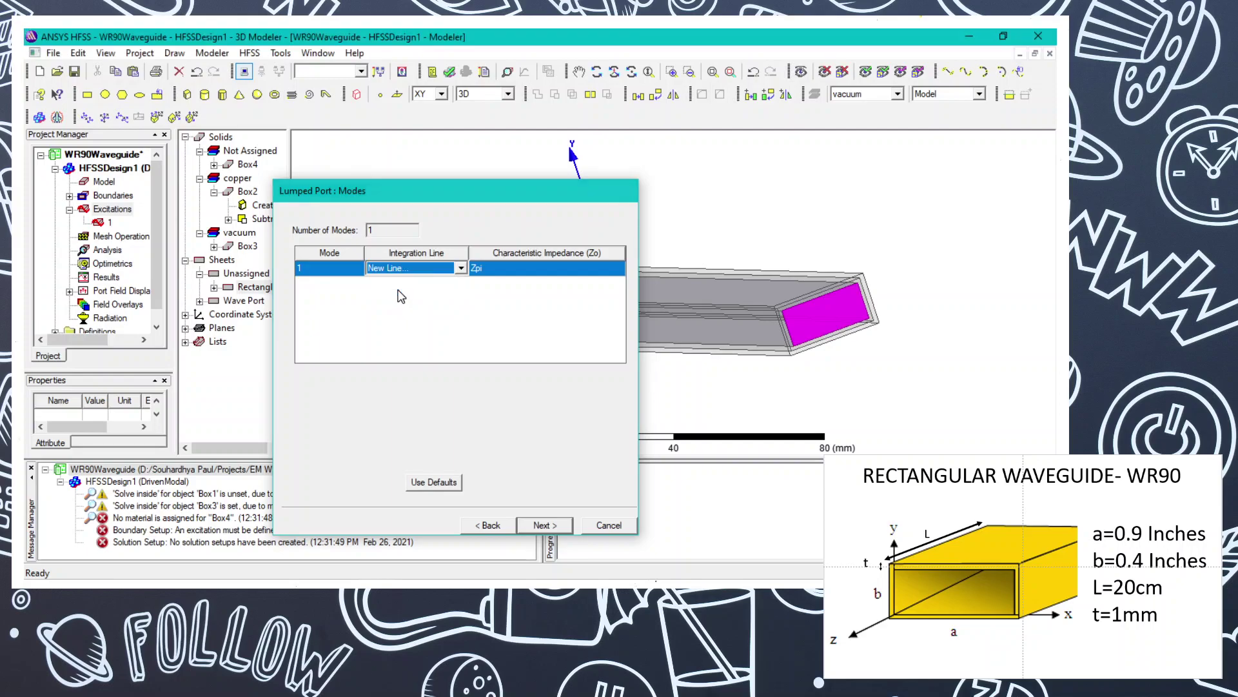
scroll(828, 293, "up", 5)
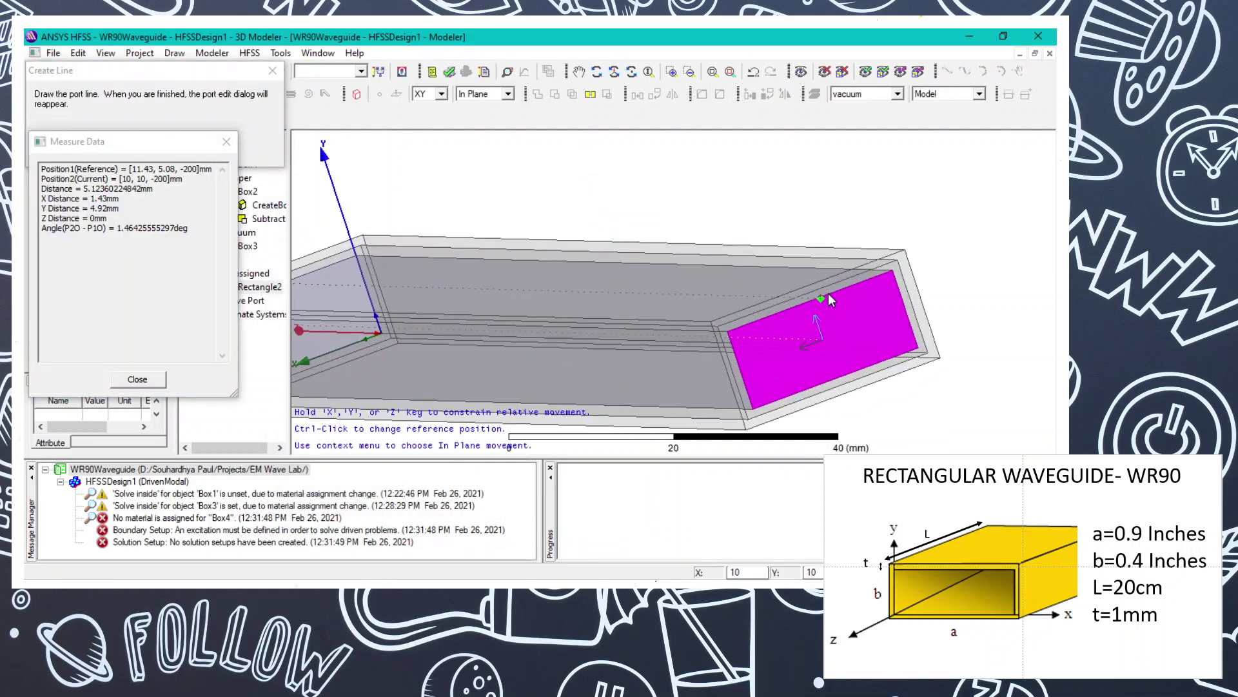
left_click(813, 302)
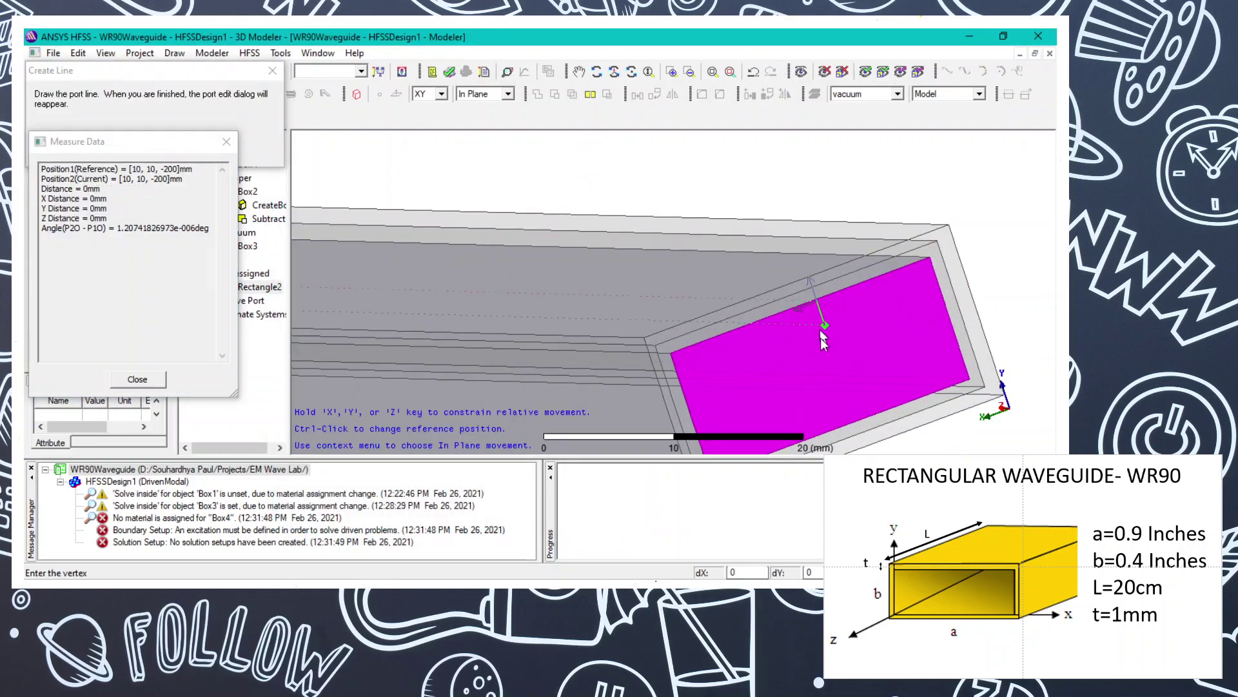
left_click(857, 423)
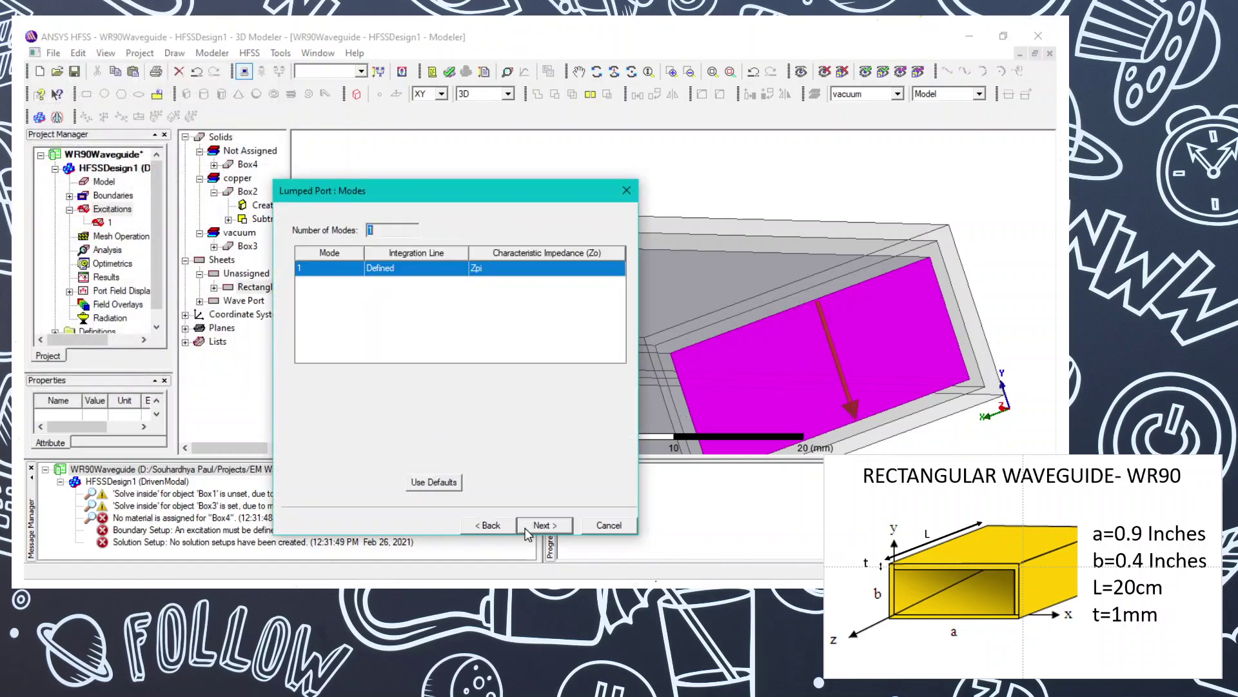
left_click(531, 525)
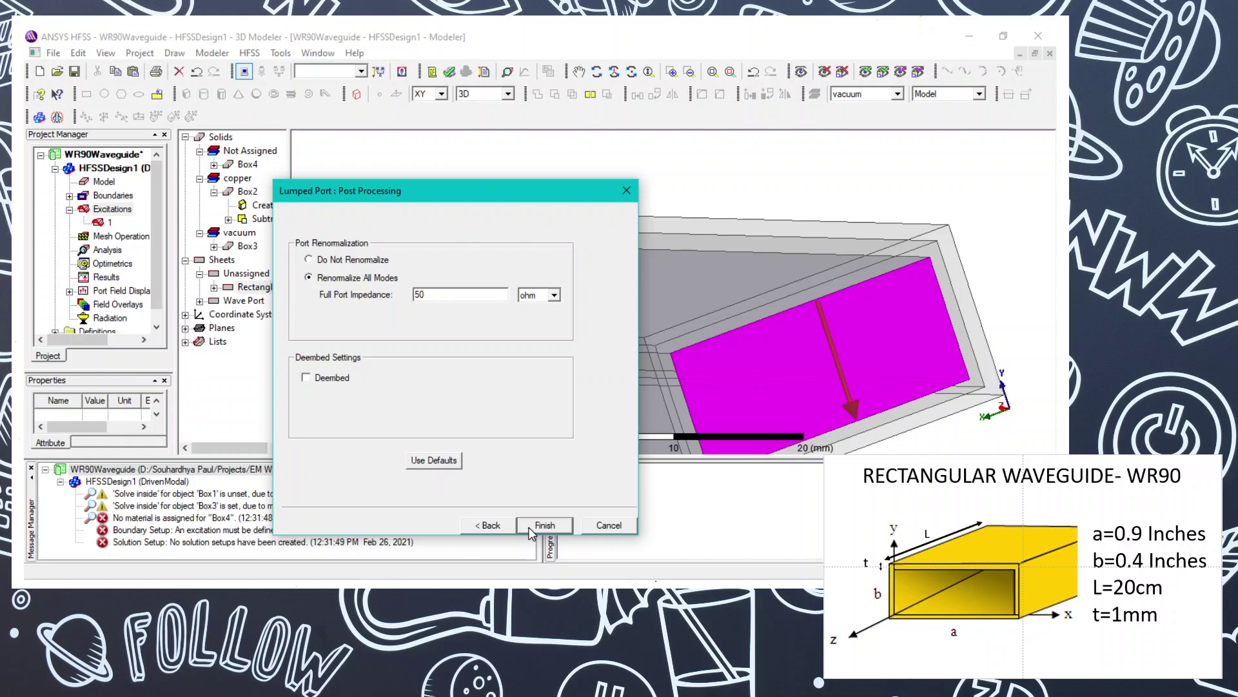
Set the lumped port's post processing to Do Not Renormalize and finish assigning the port
left_click(309, 260)
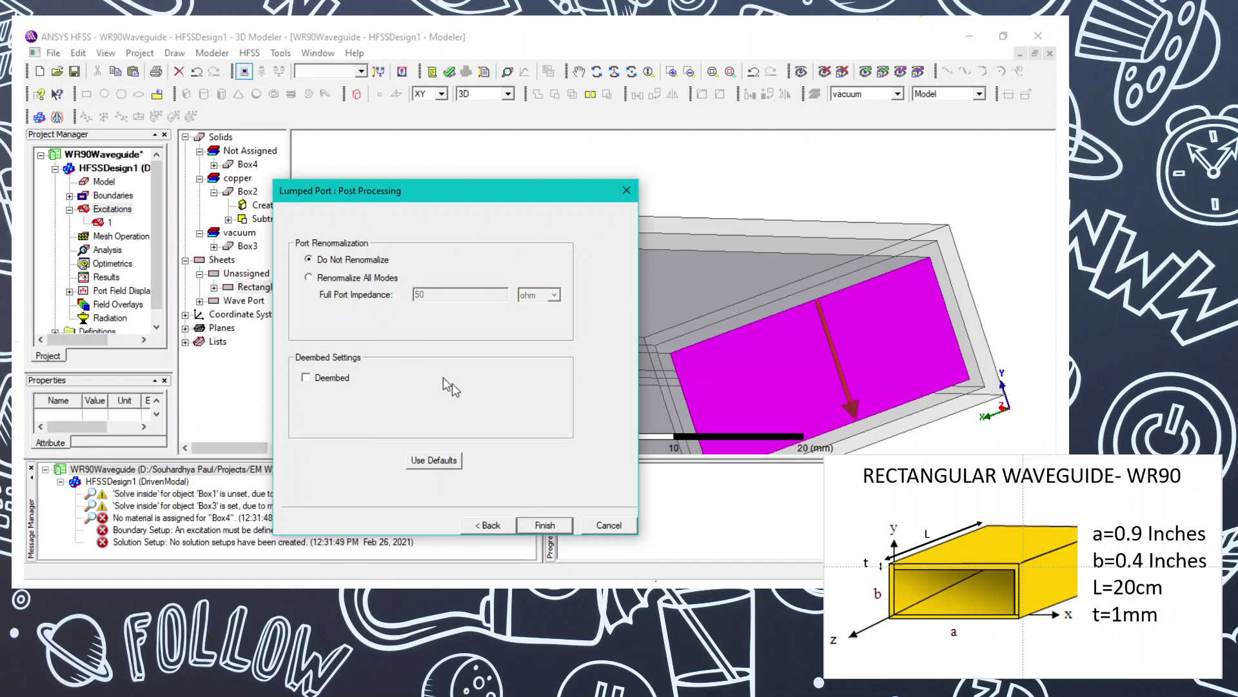
left_click(544, 525)
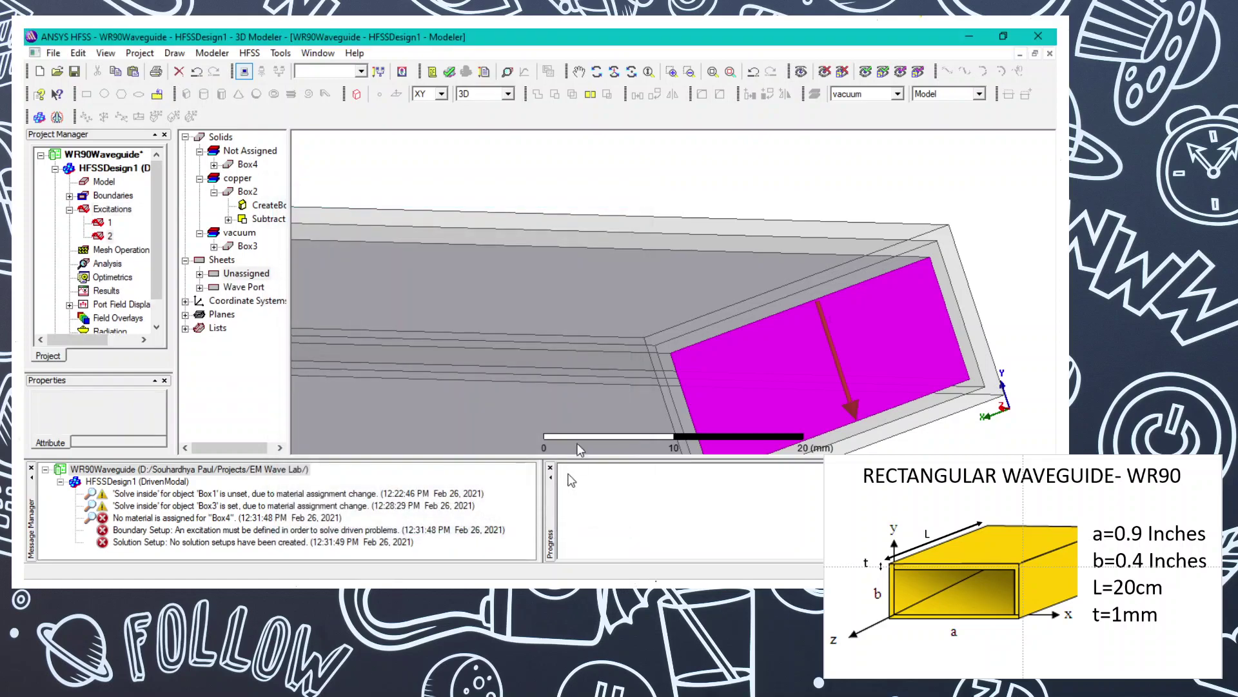
scroll(616, 339, "down", 4)
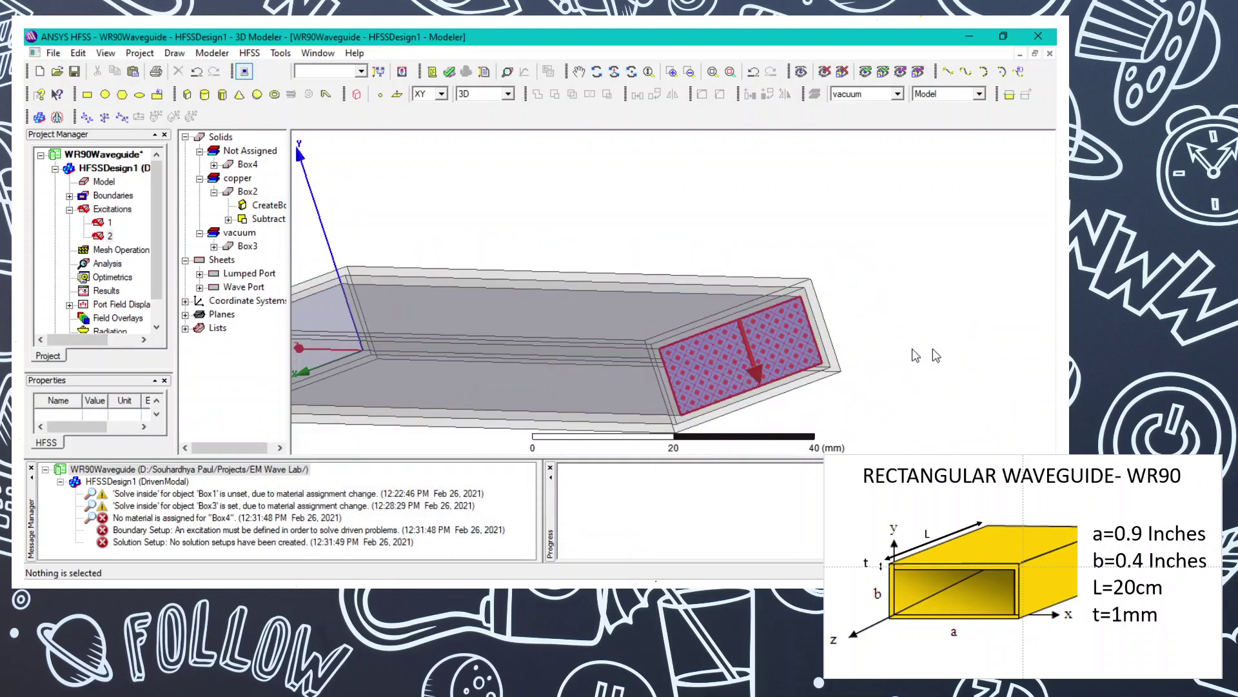
key("ctrl+d")
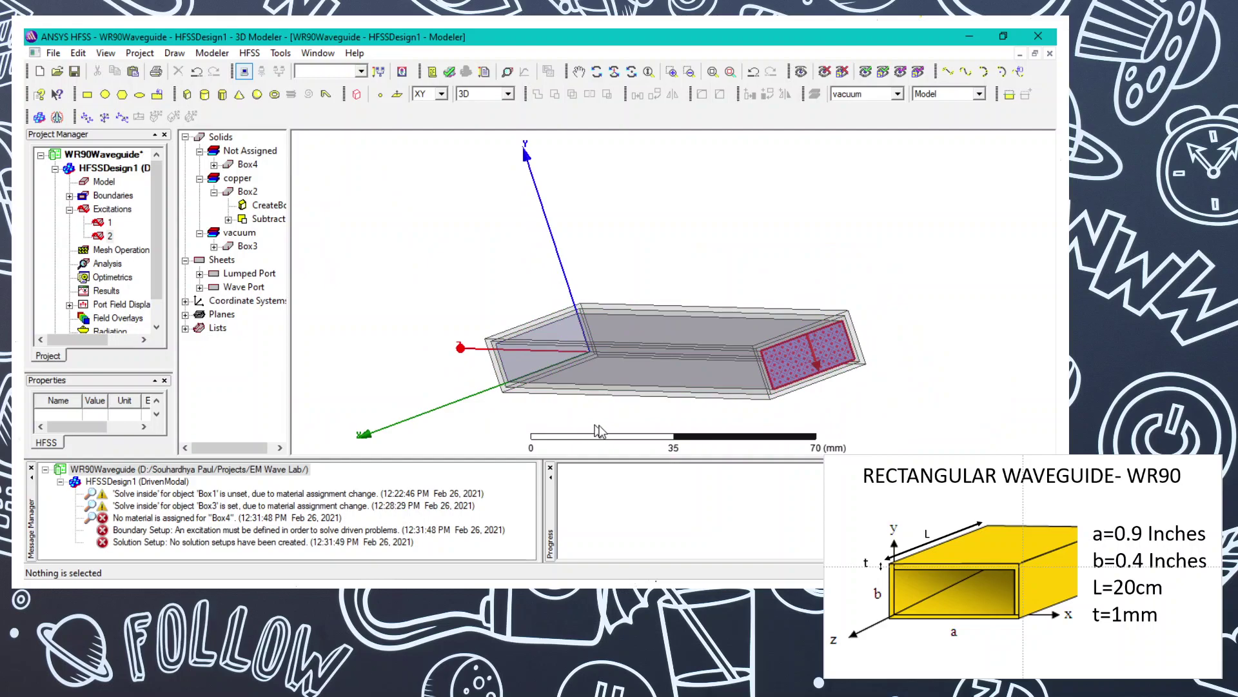
left_click_drag(599, 431, 771, 437, "alt")
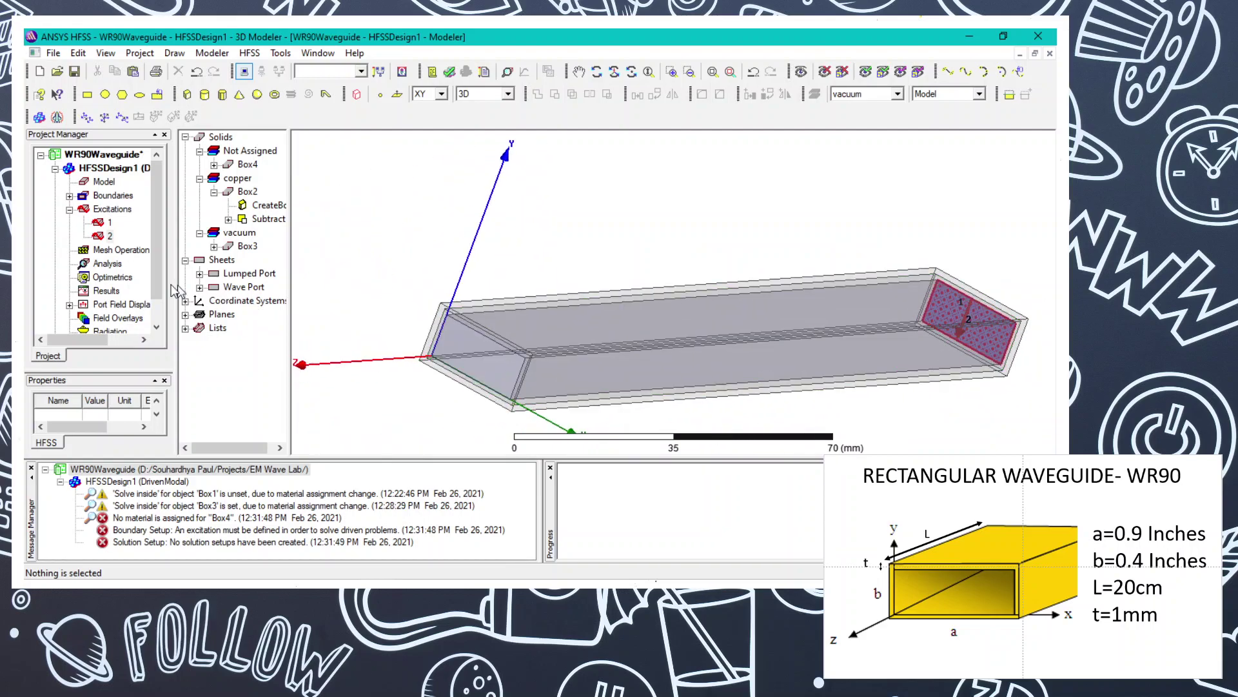
Review excitations 1 and 2 in the model and run a validation check on the design
left_click(110, 222)
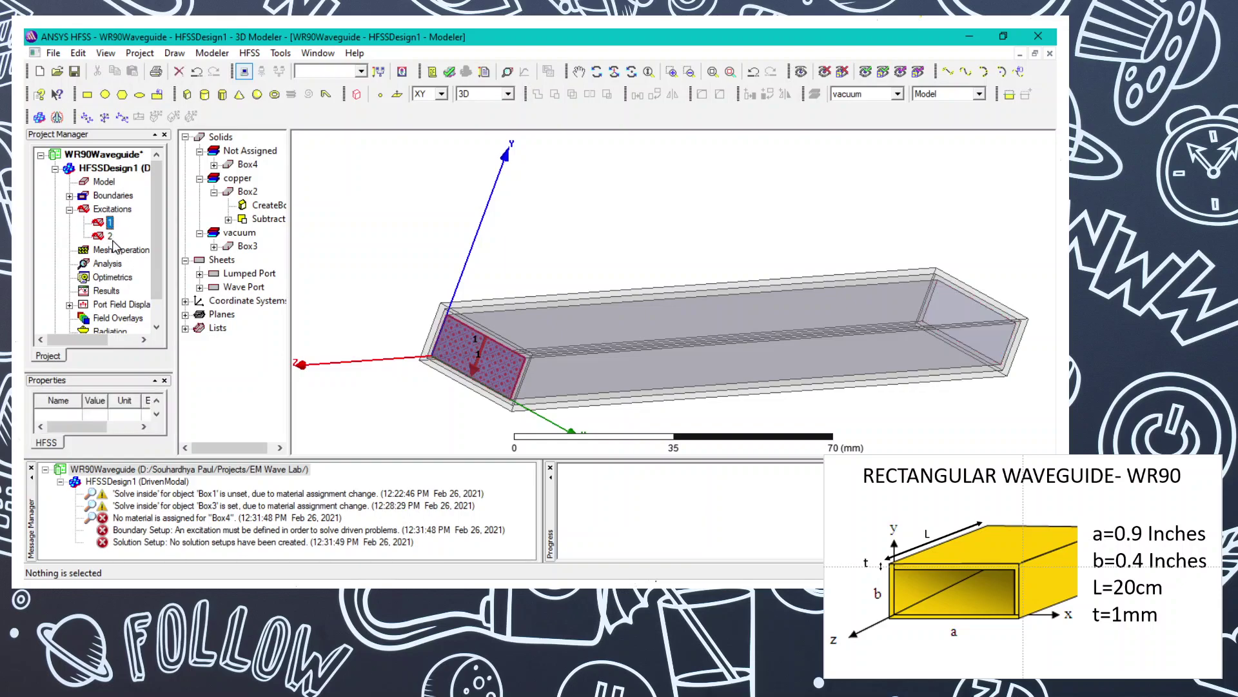
left_click(110, 236)
left_click(449, 71)
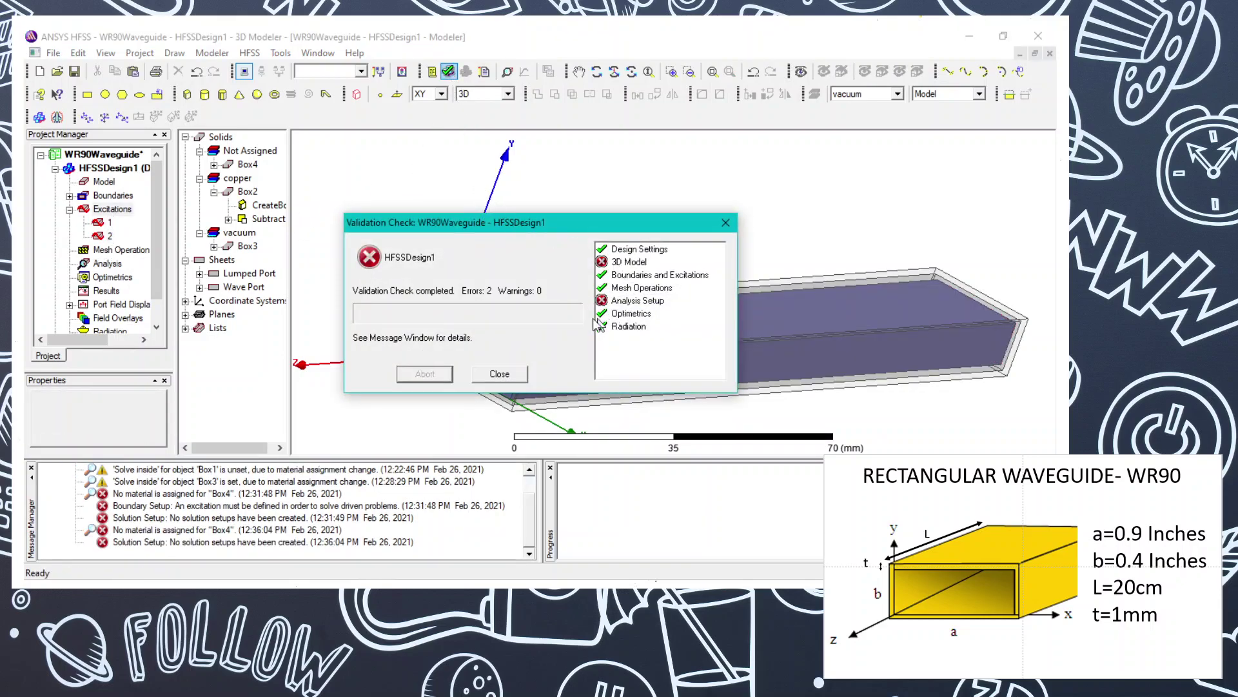
left_click(499, 374)
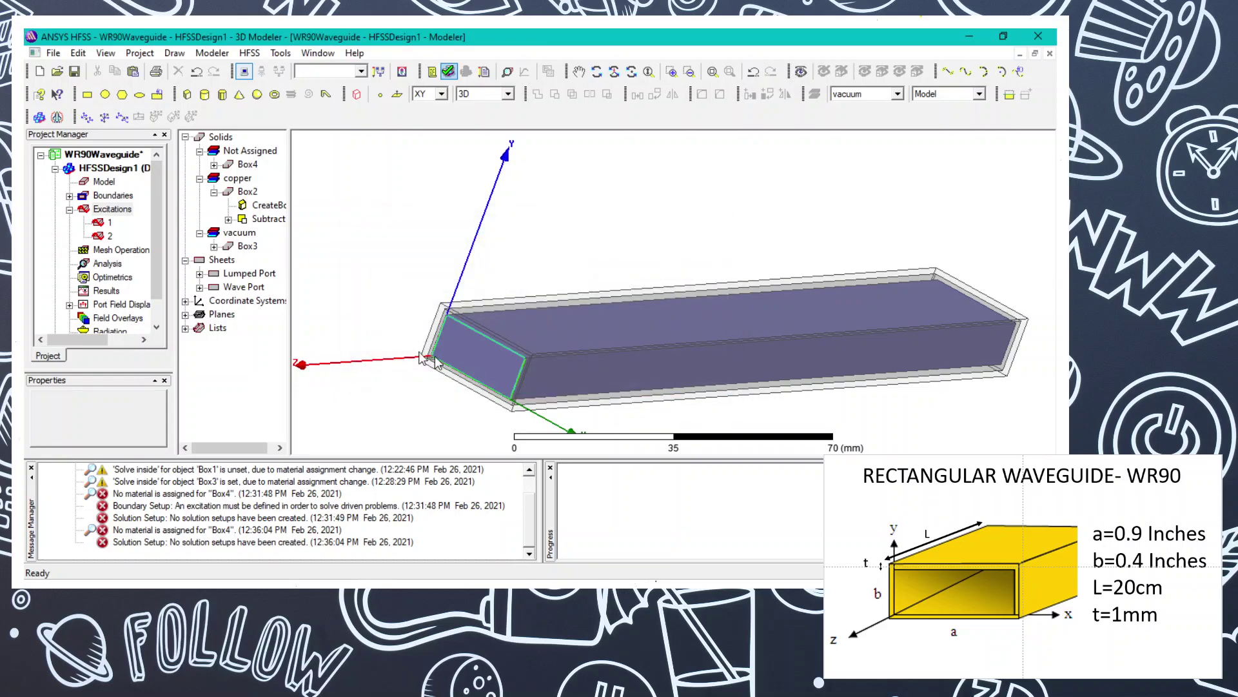
Add a driven solution setup to the analysis and set its solution frequency
right_click(116, 270)
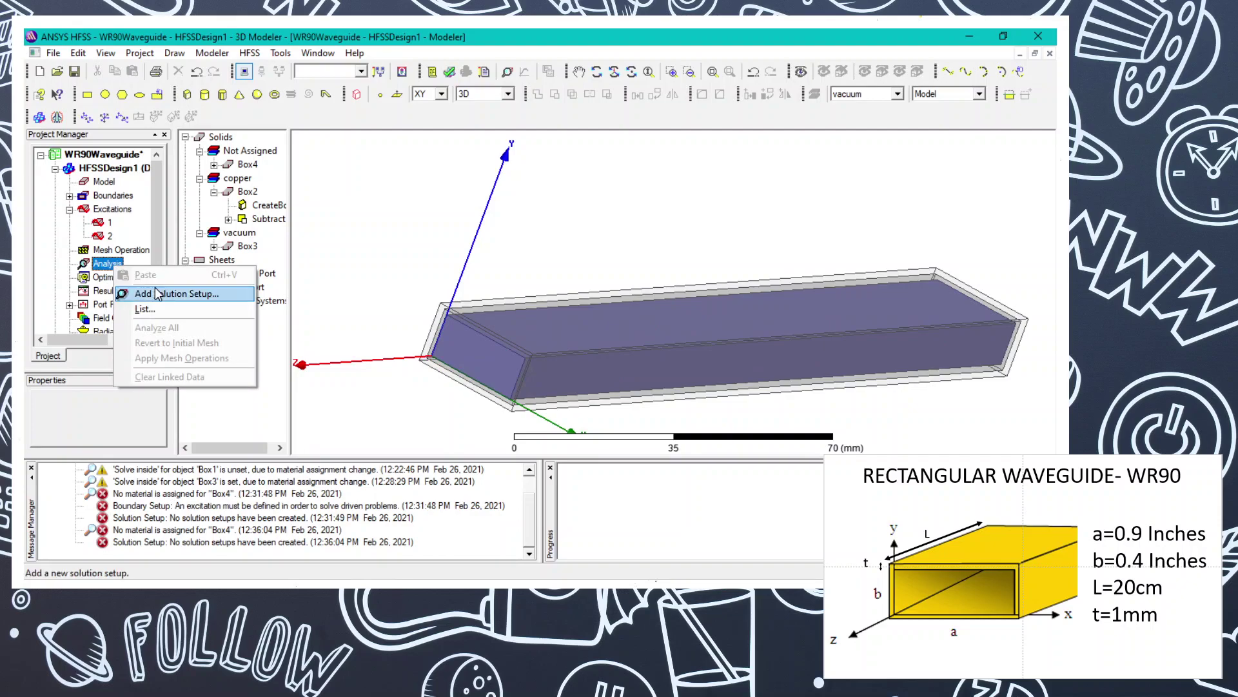
left_click(158, 294)
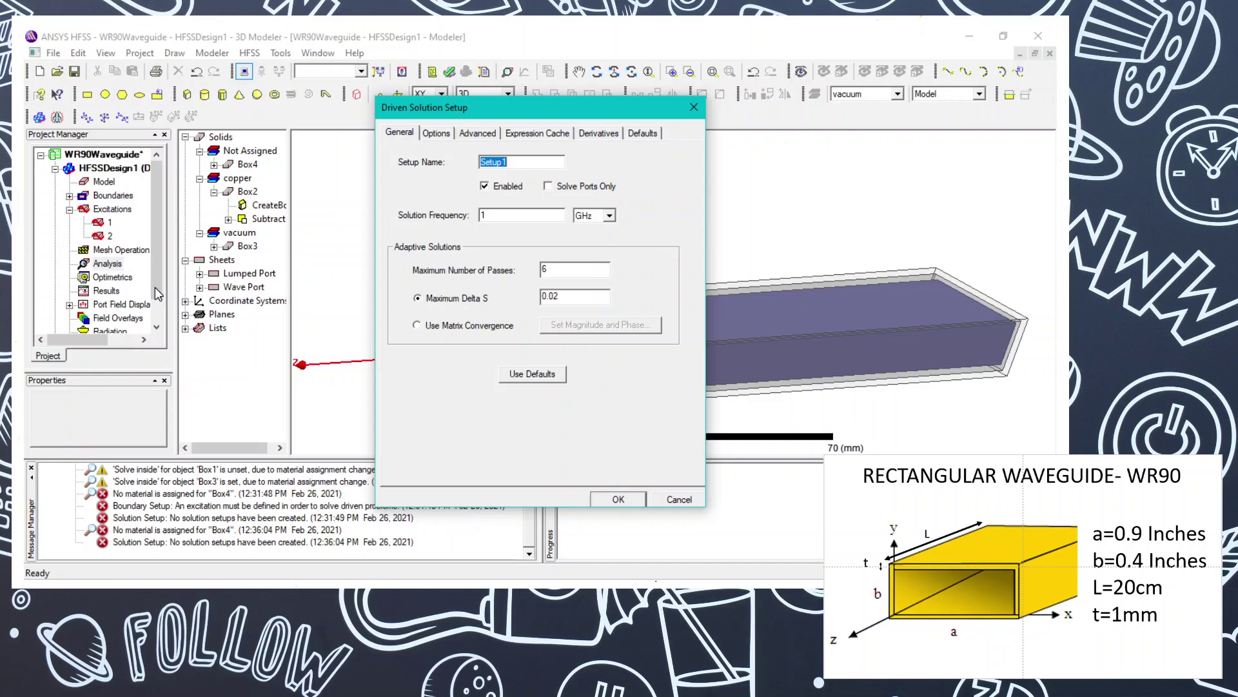
double_click(488, 215)
left_click(617, 500)
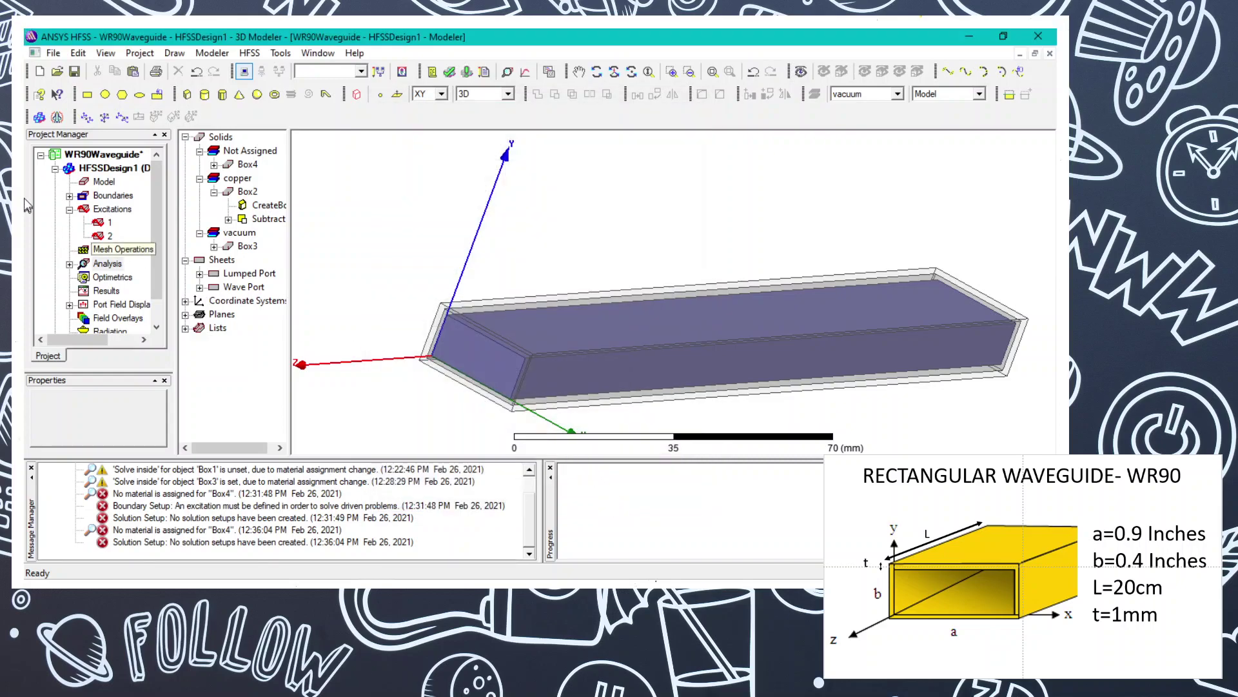
Add a Fast frequency sweep to Setup1 using LinearStep from 5 to 15 GHz with a 0.1 GHz step size
left_click(70, 264)
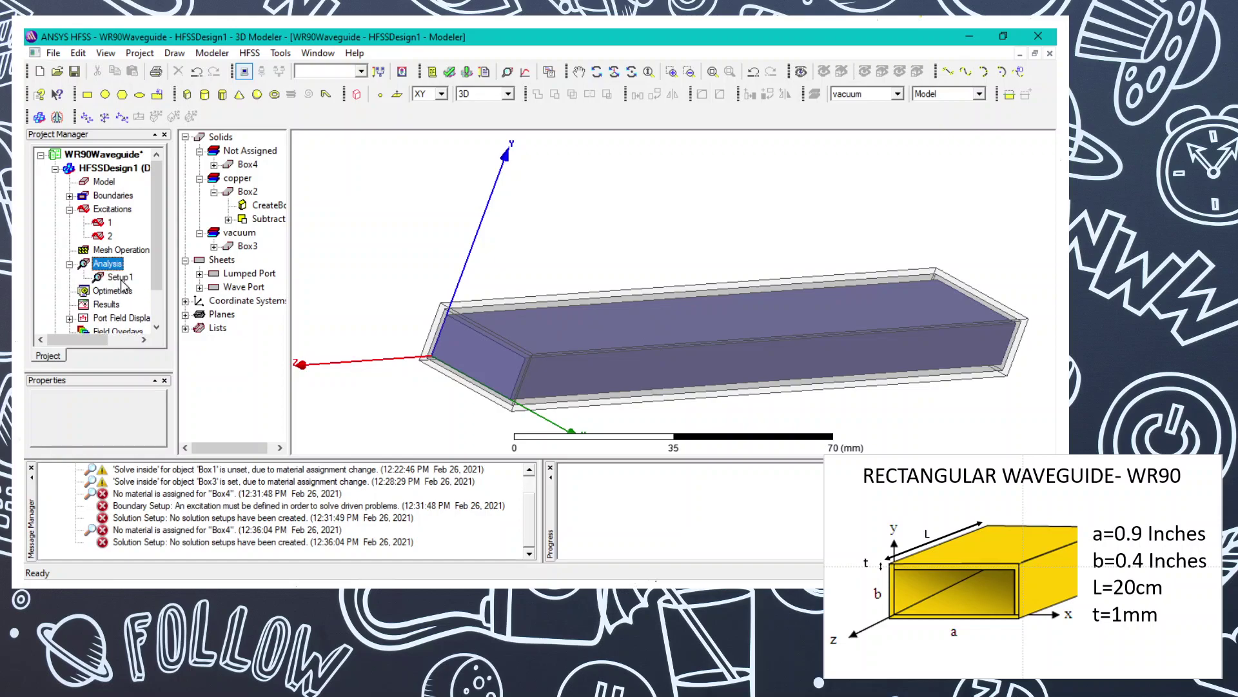
right_click(122, 279)
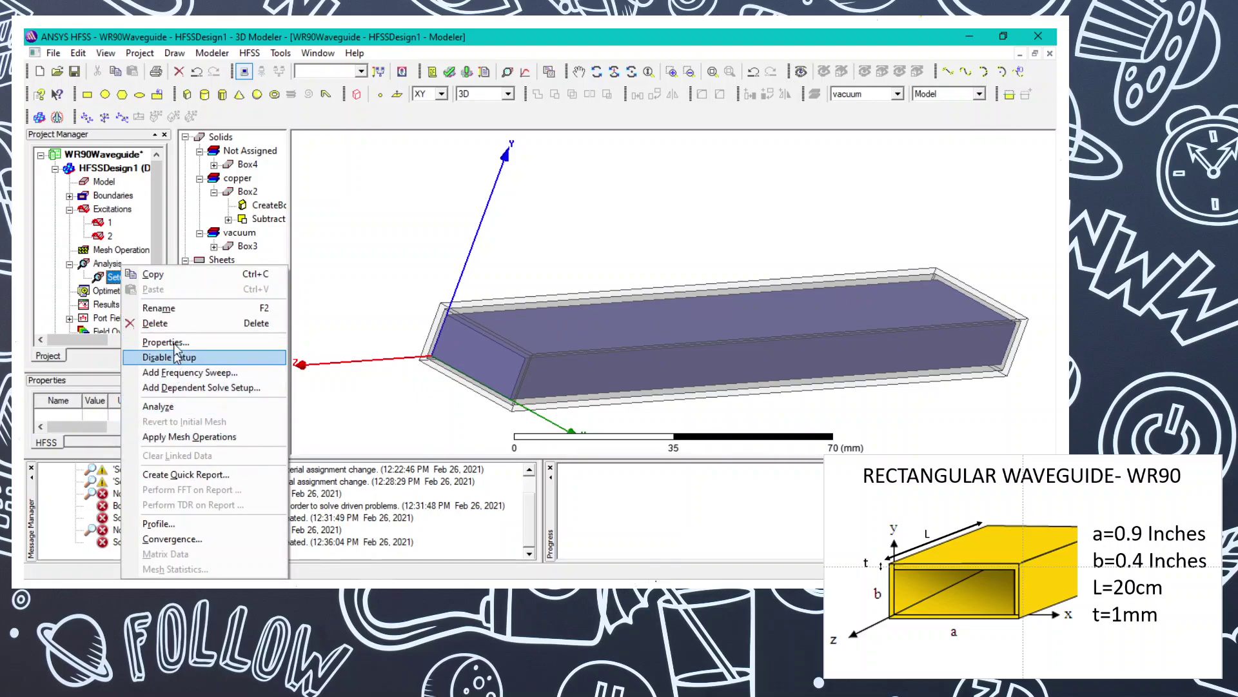
left_click(202, 373)
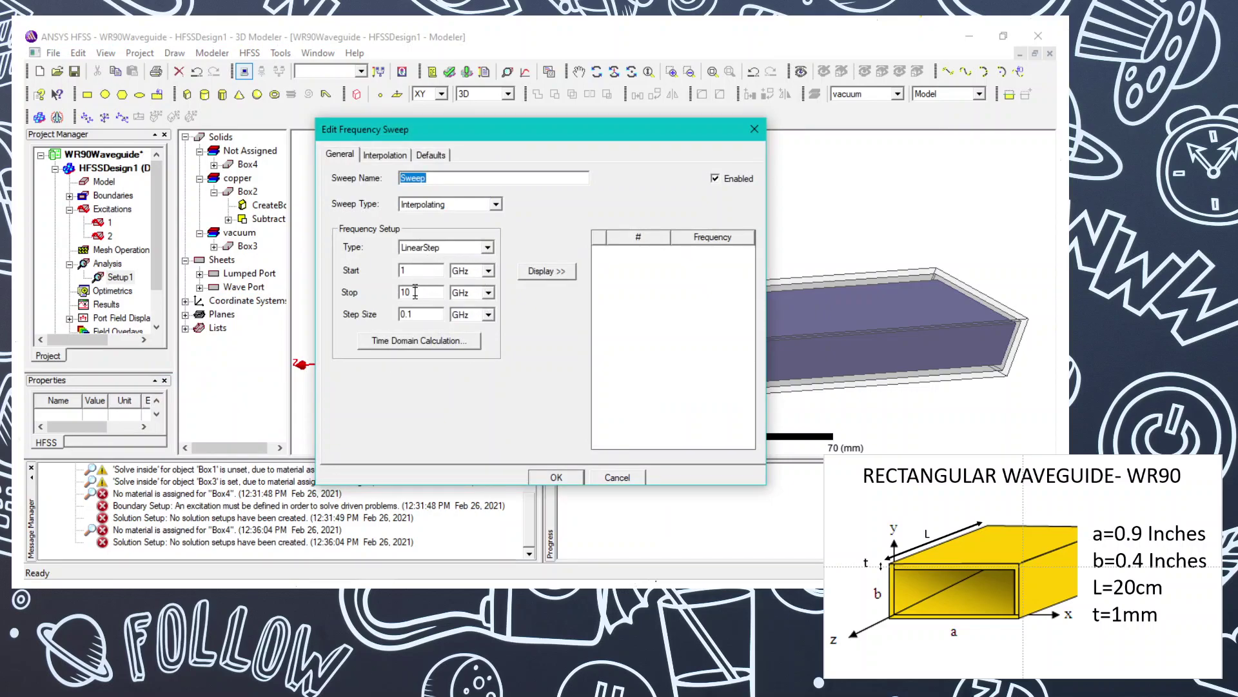
double_click(426, 271)
left_click(488, 210)
left_click(445, 227)
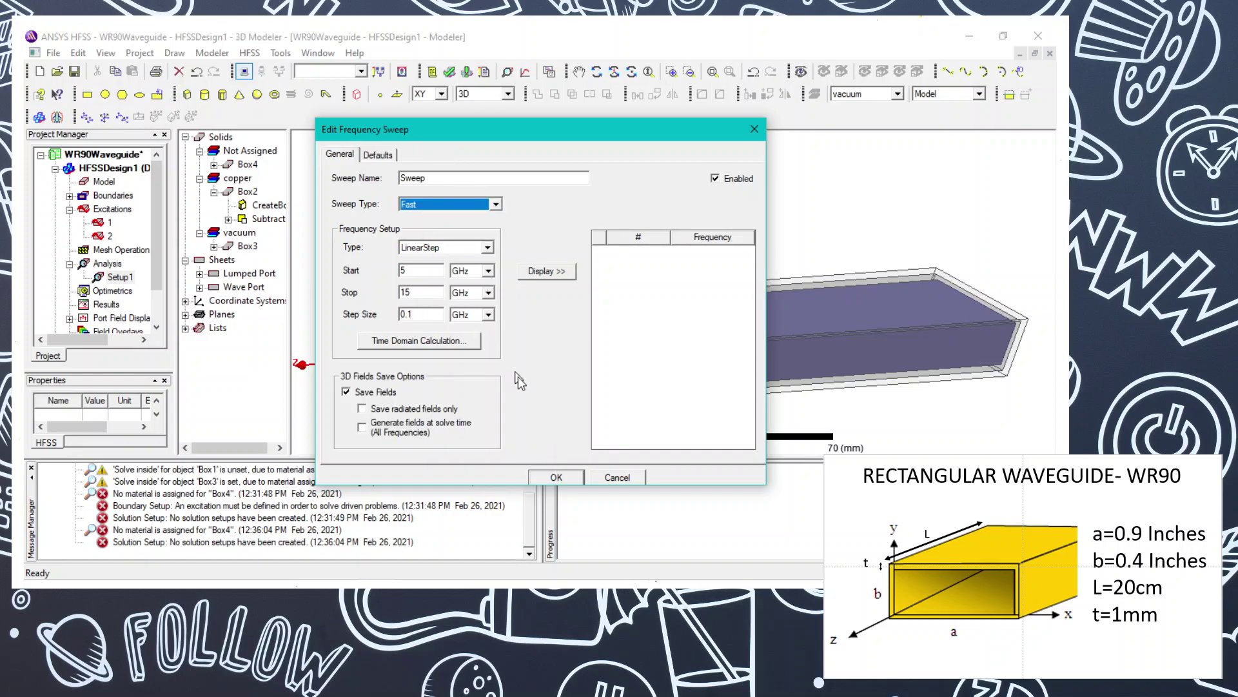
left_click(556, 478)
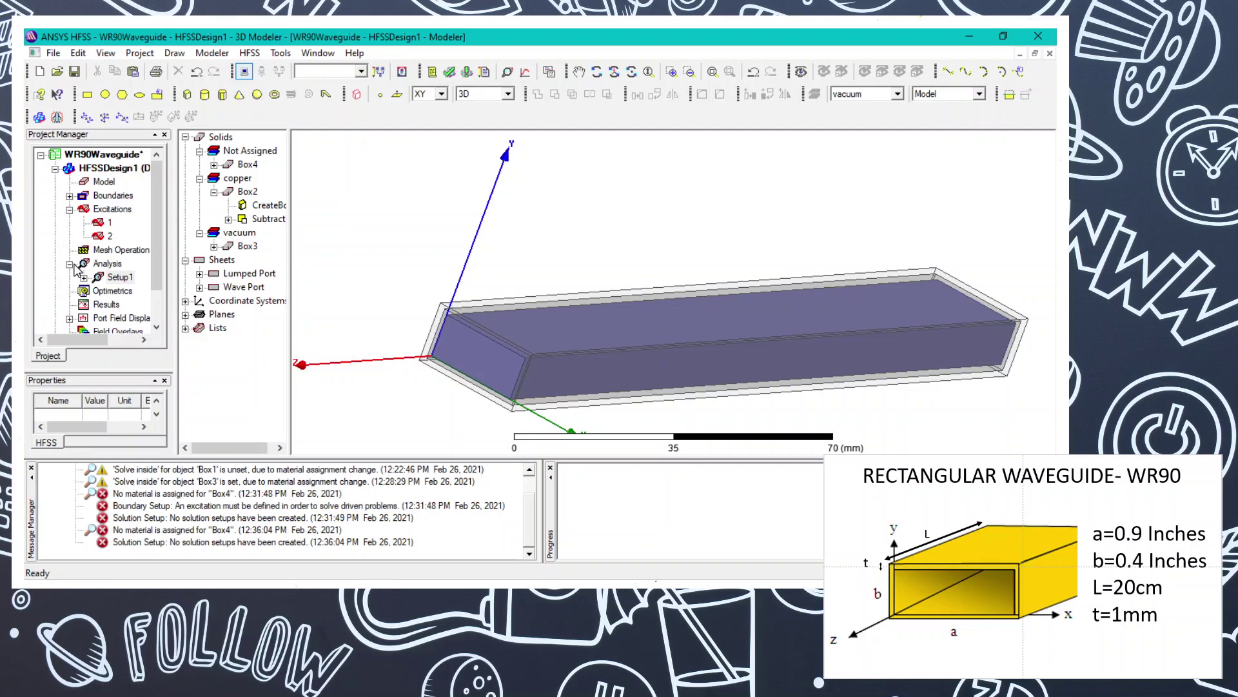
left_click(69, 264)
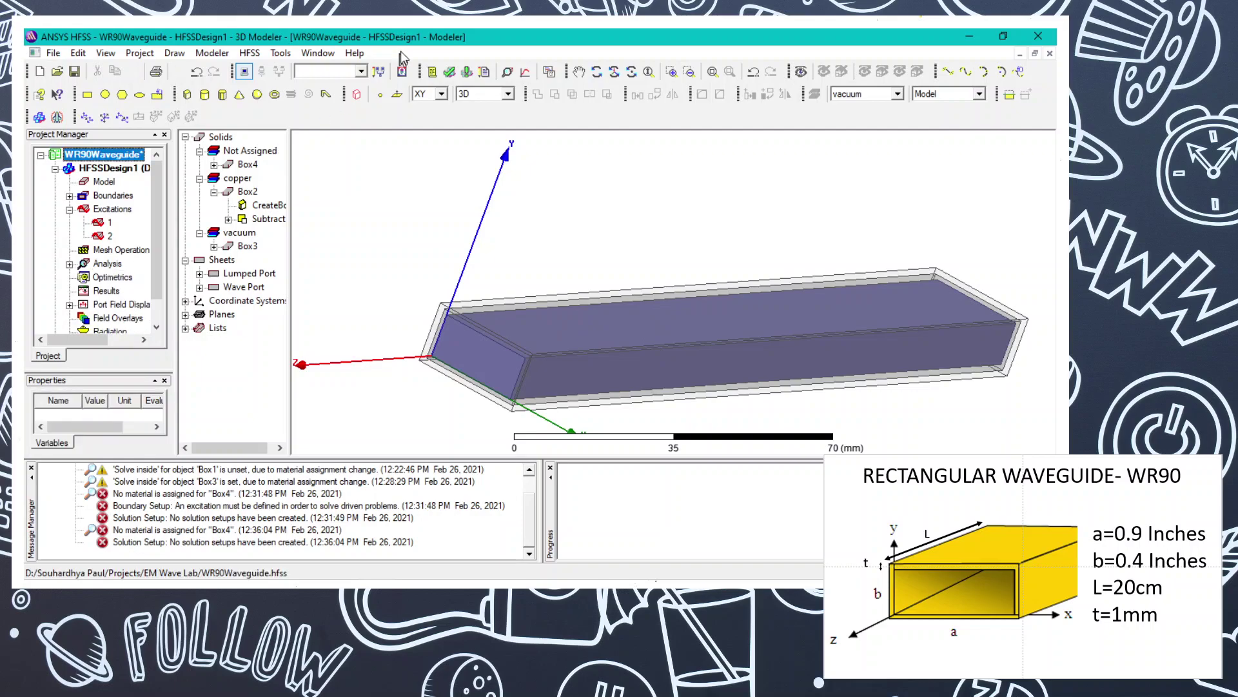
Rerun the design validation and examine the unassigned Box4 solid in the model history
left_click(446, 73)
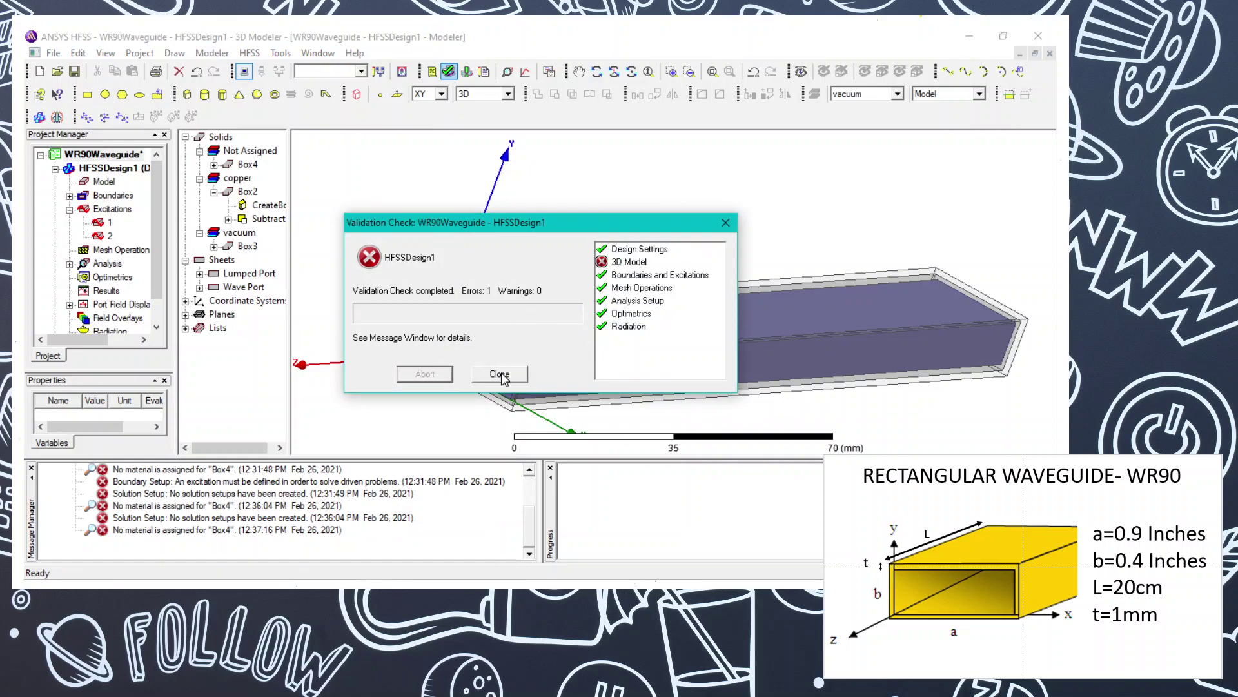
left_click(500, 374)
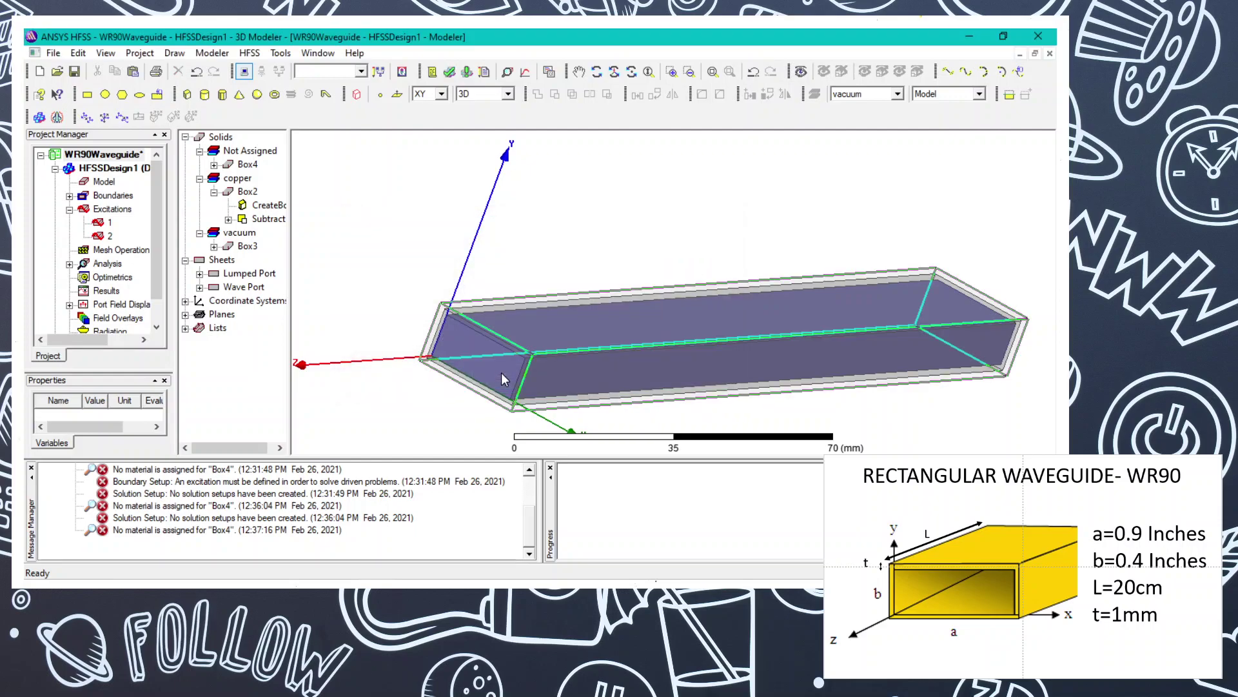
left_click(386, 235)
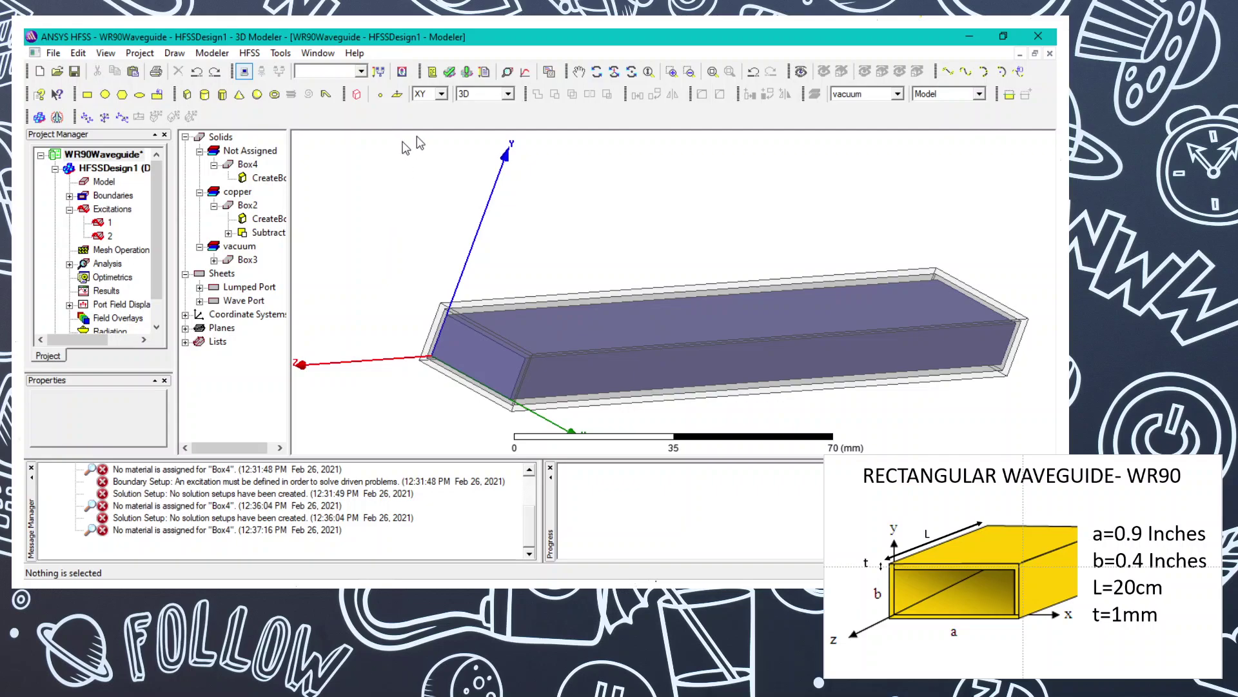
left_click(449, 71)
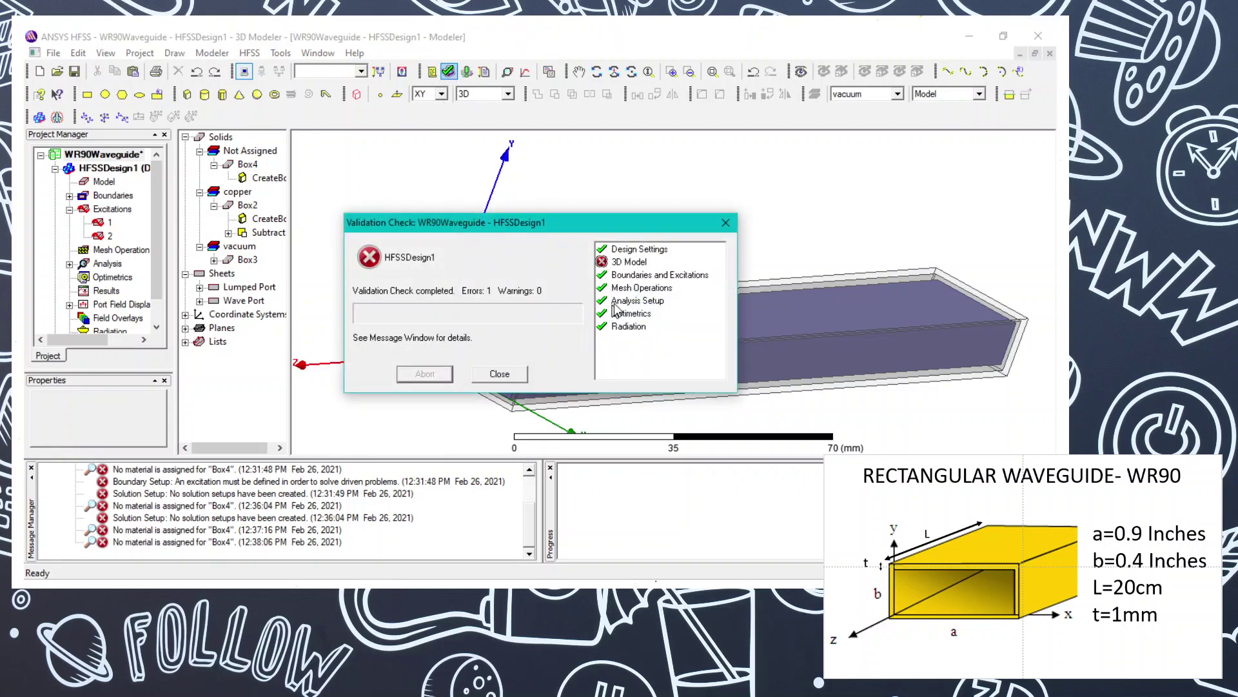
left_click(499, 374)
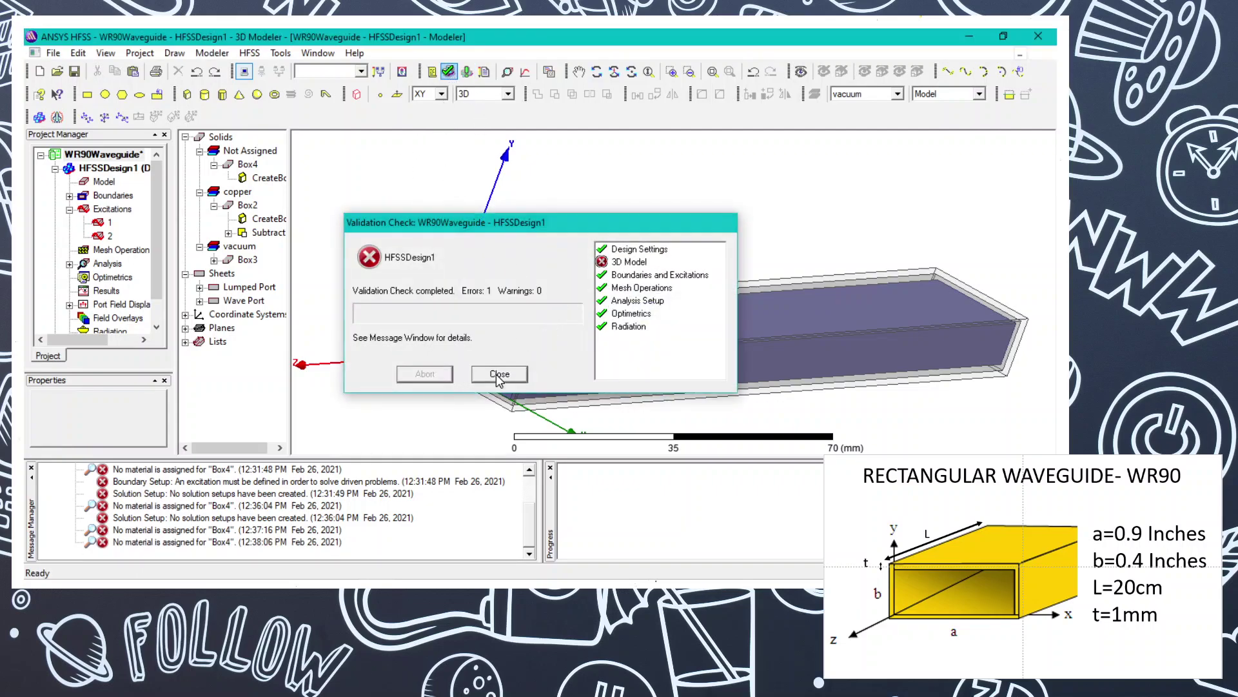
Delete the unassigned Box4 solid and validate the design again
left_click(246, 165)
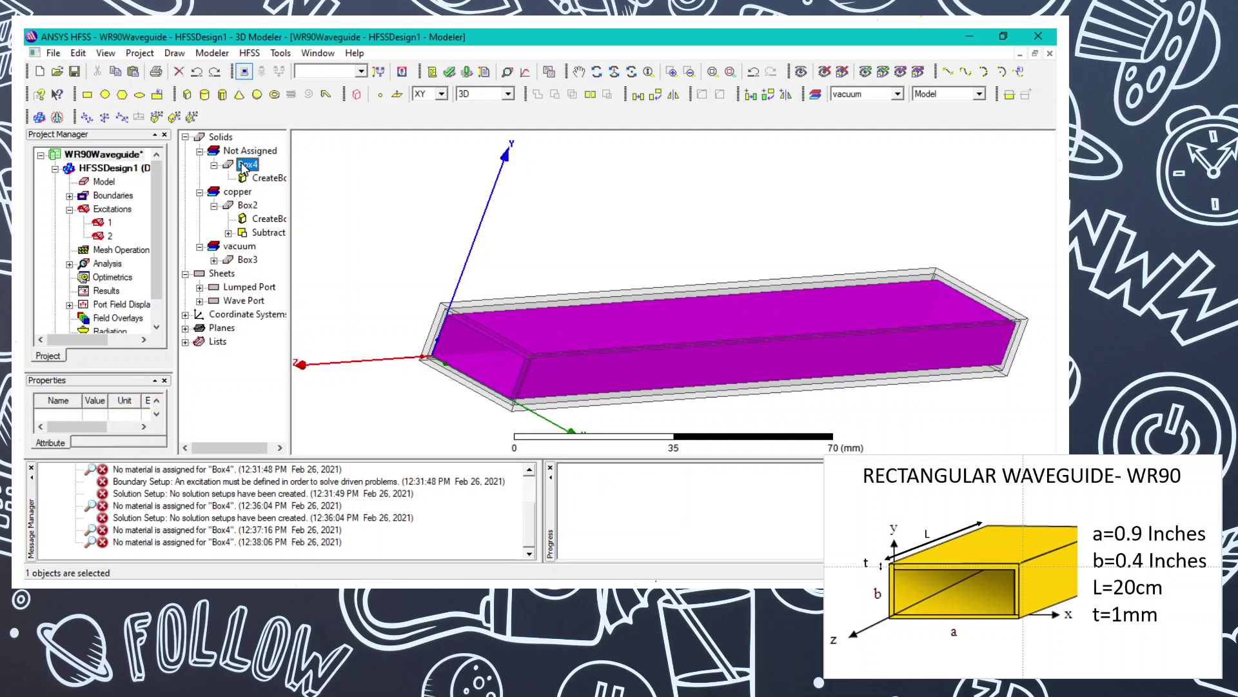
key("Delete")
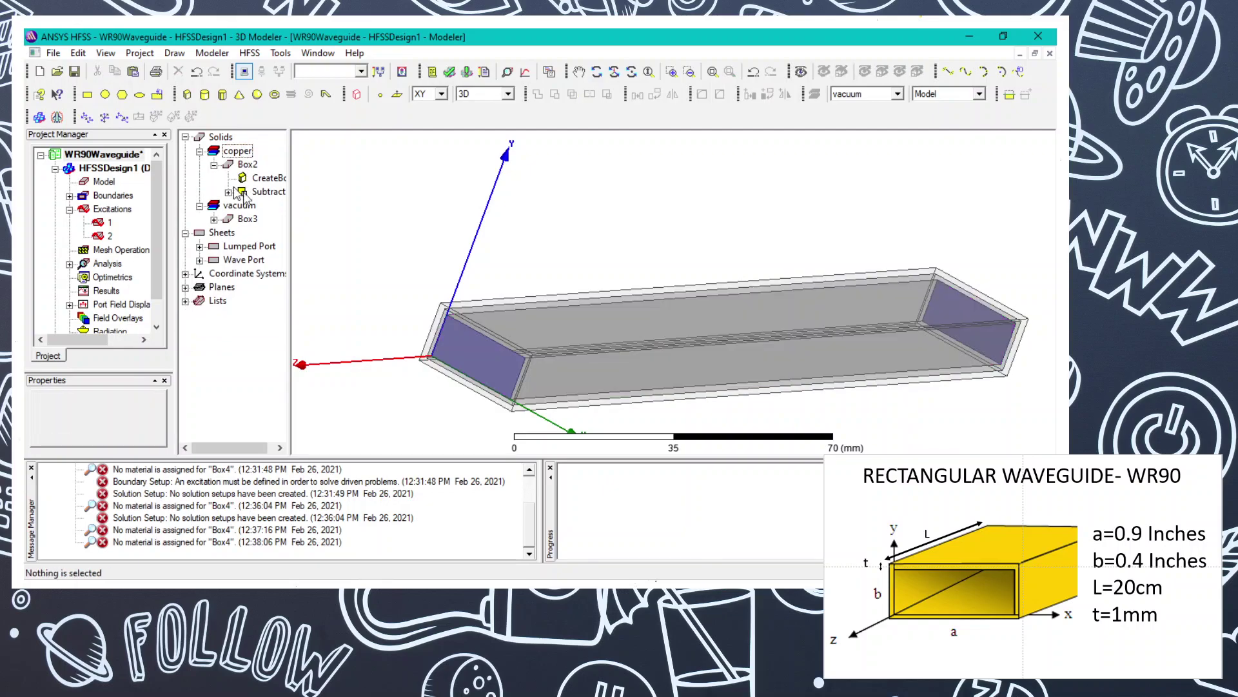
left_click(447, 72)
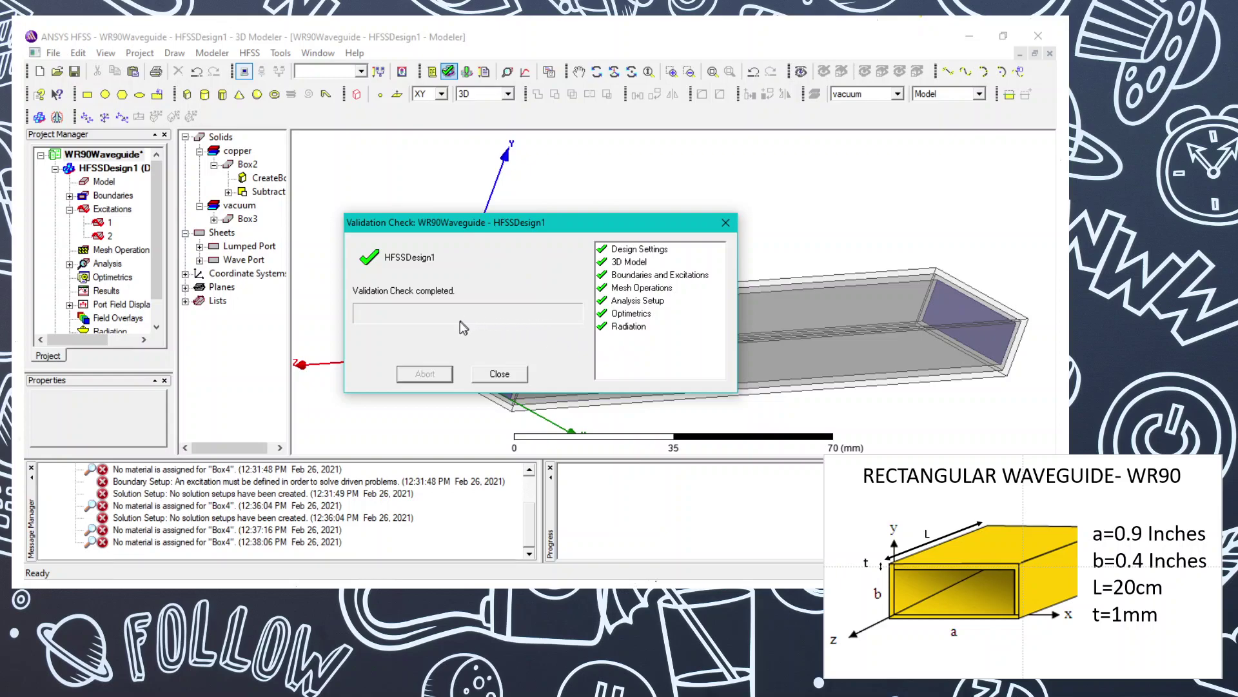
left_click(500, 374)
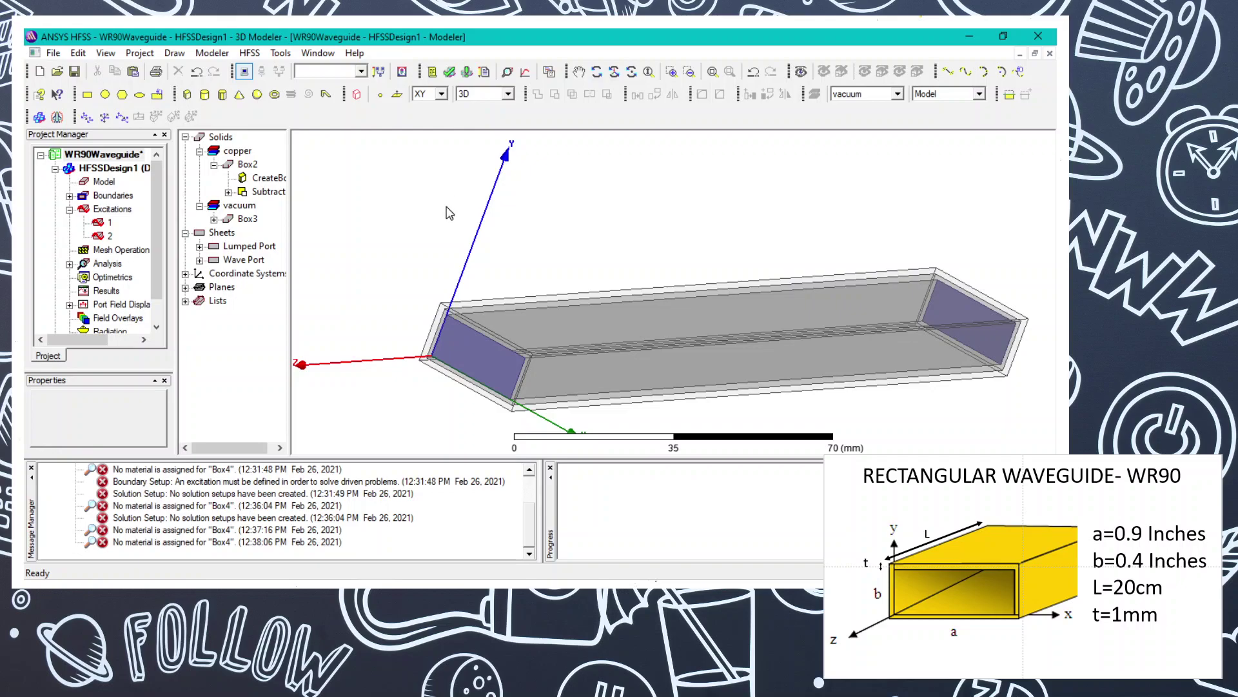
Save the WR90Waveguide project and collapse the Excitations branch in the project tree
left_click(53, 53)
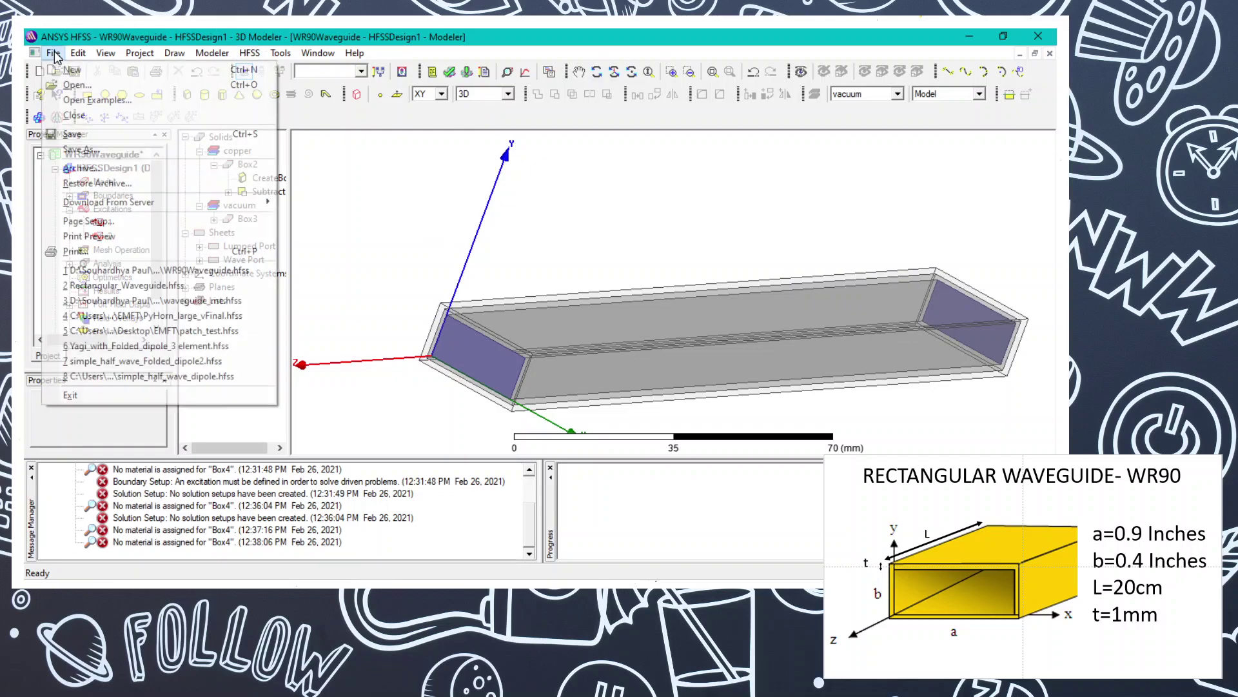
left_click(73, 141)
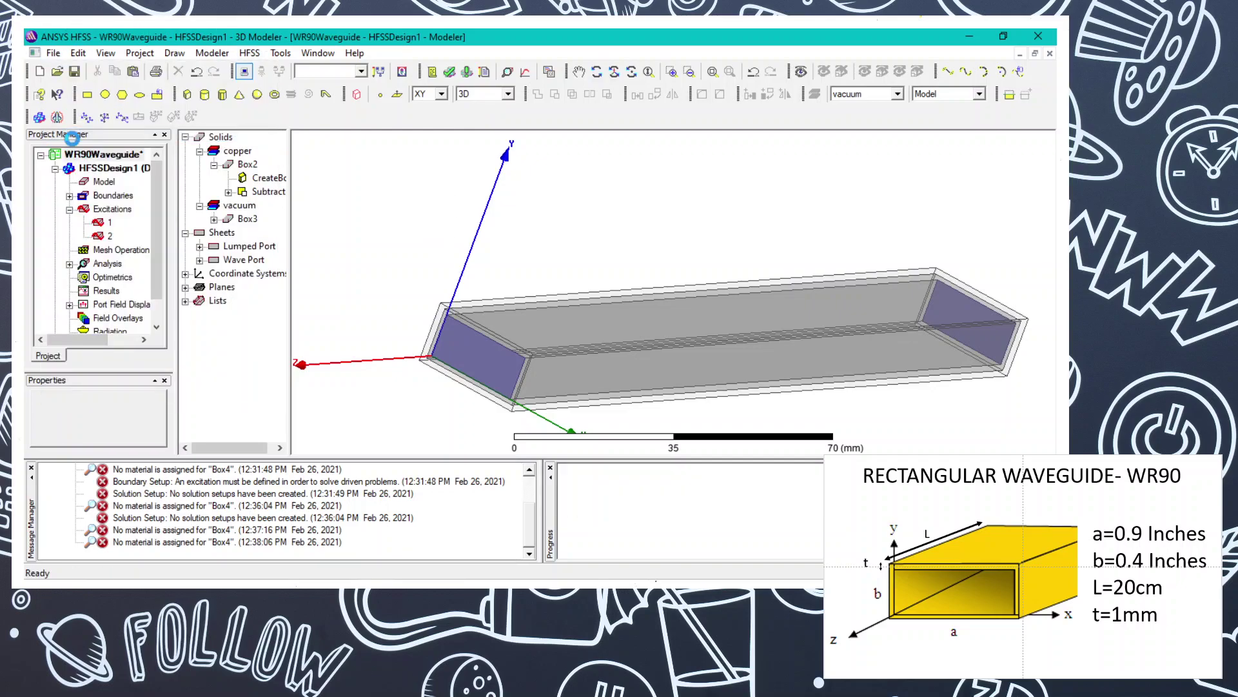
left_click(53, 210)
left_click(84, 154)
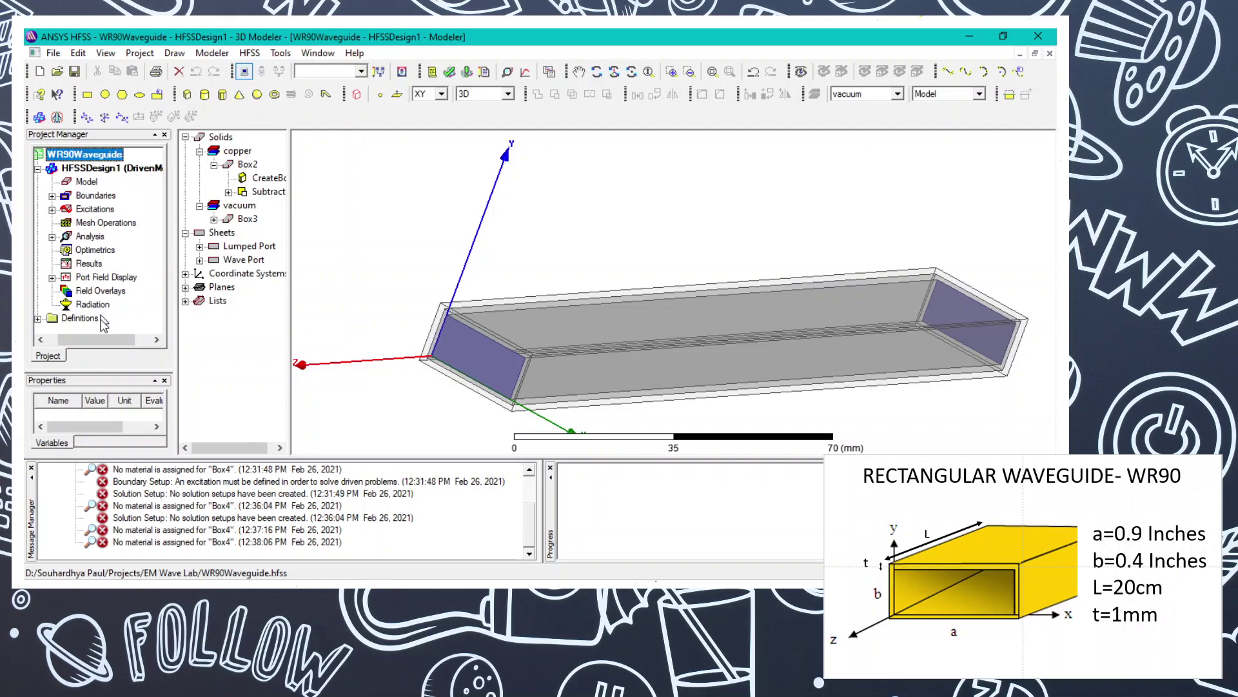
mouse_move(78, 340)
left_mouse_down()
mouse_move(59, 342)
mouse_move(106, 352)
mouse_move(80, 331)
mouse_move(67, 335)
mouse_move(98, 339)
mouse_move(54, 339)
left_mouse_up()
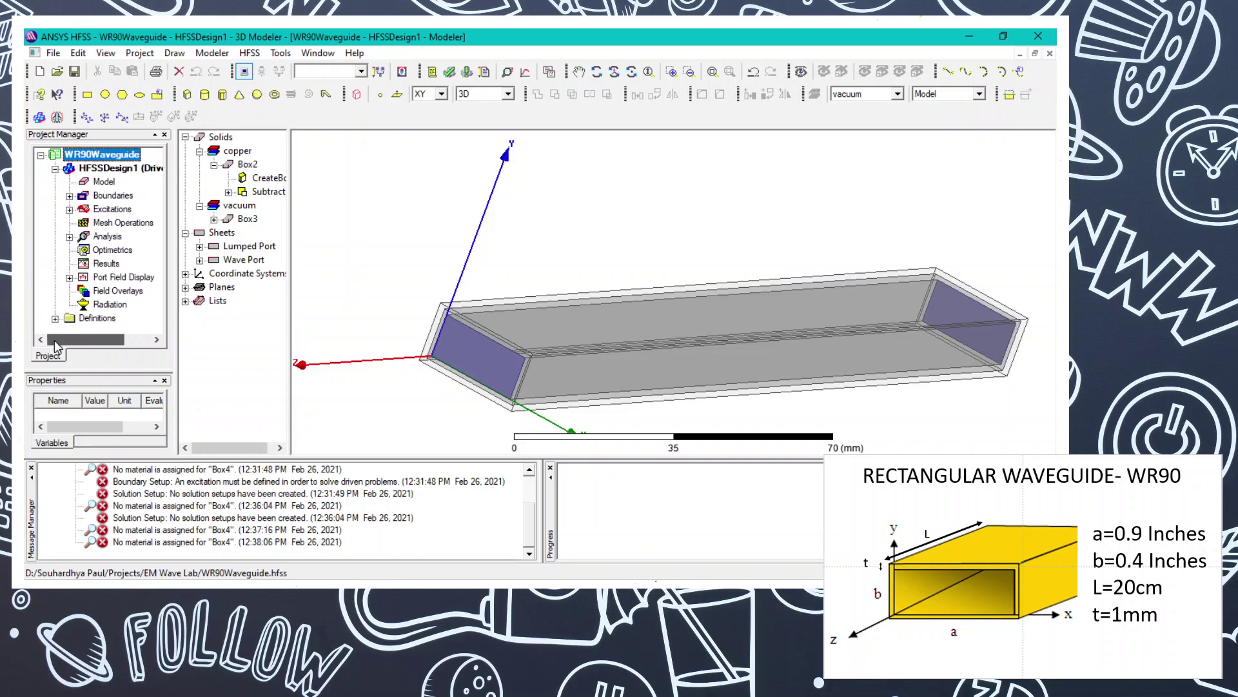
left_click(347, 257)
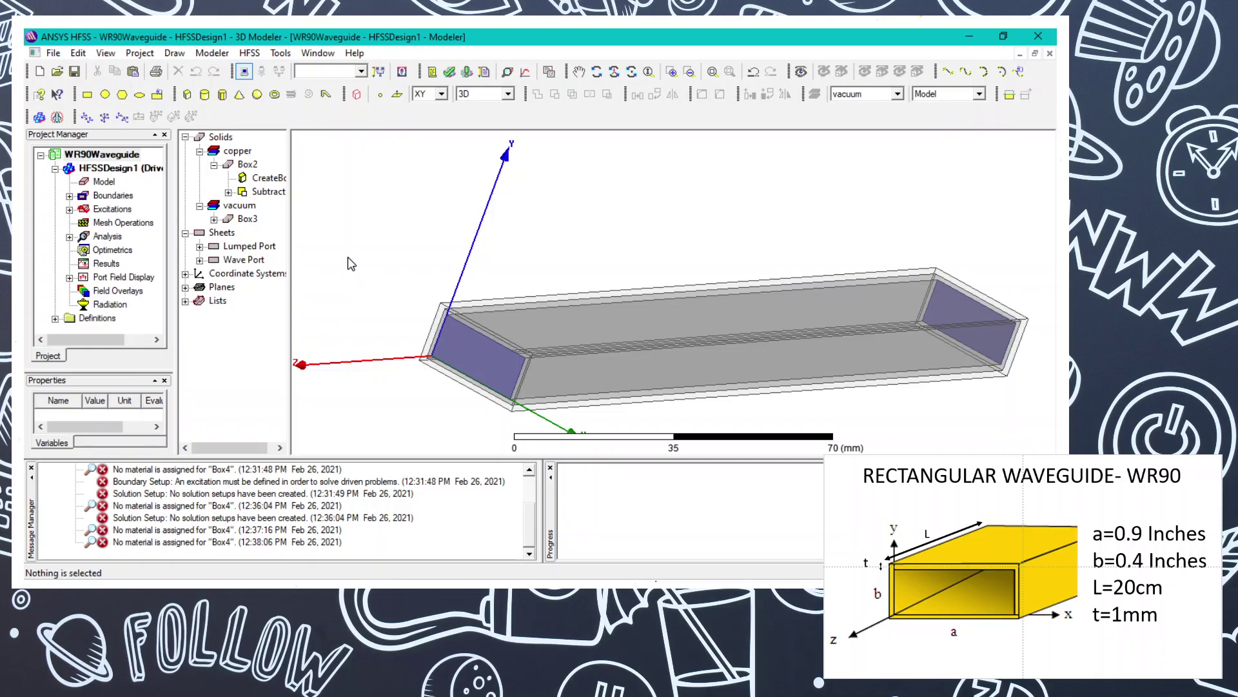